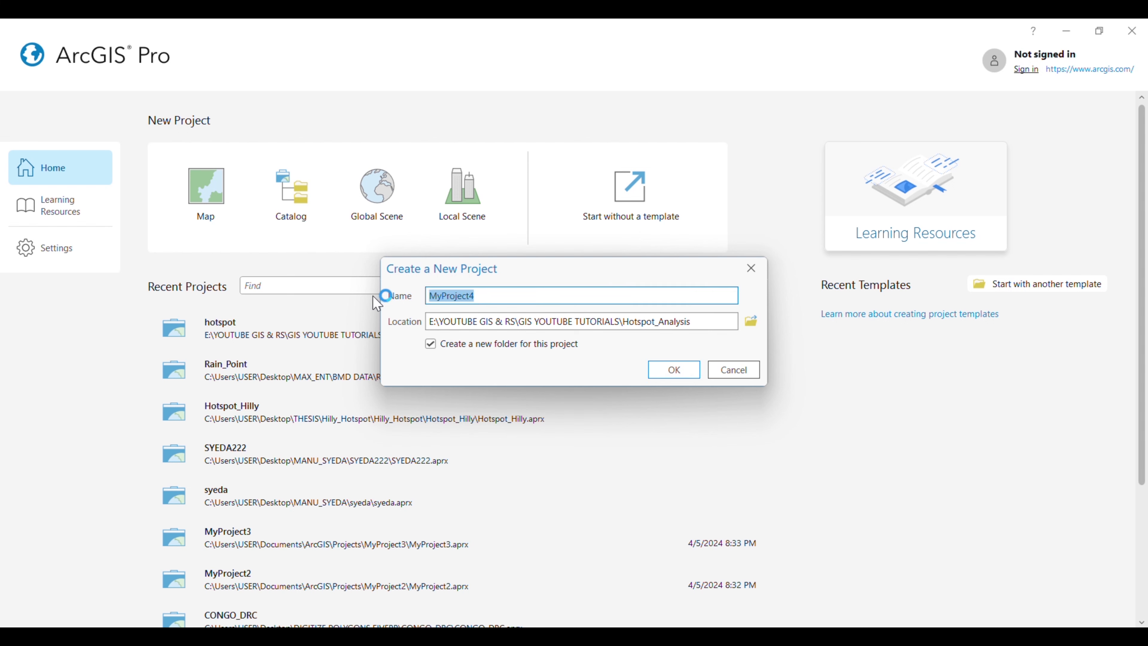
Step: Create the new project under the name hotspot in its own folder within Hotspot_Analysis
type("hotspot")
key("Return")
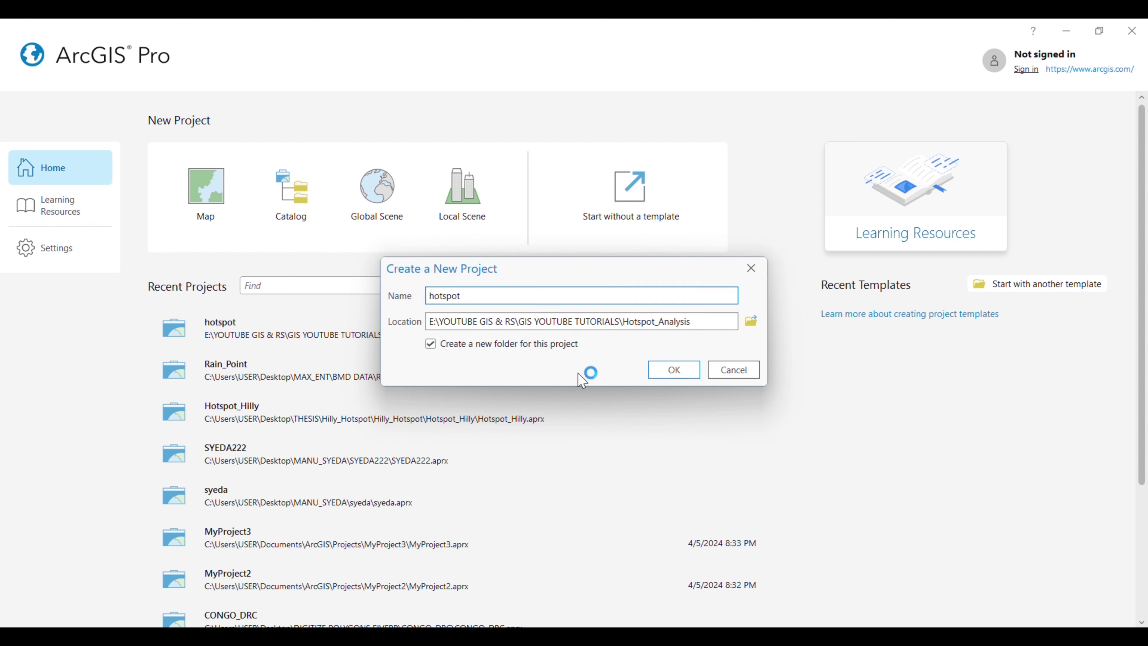
left_click(664, 369)
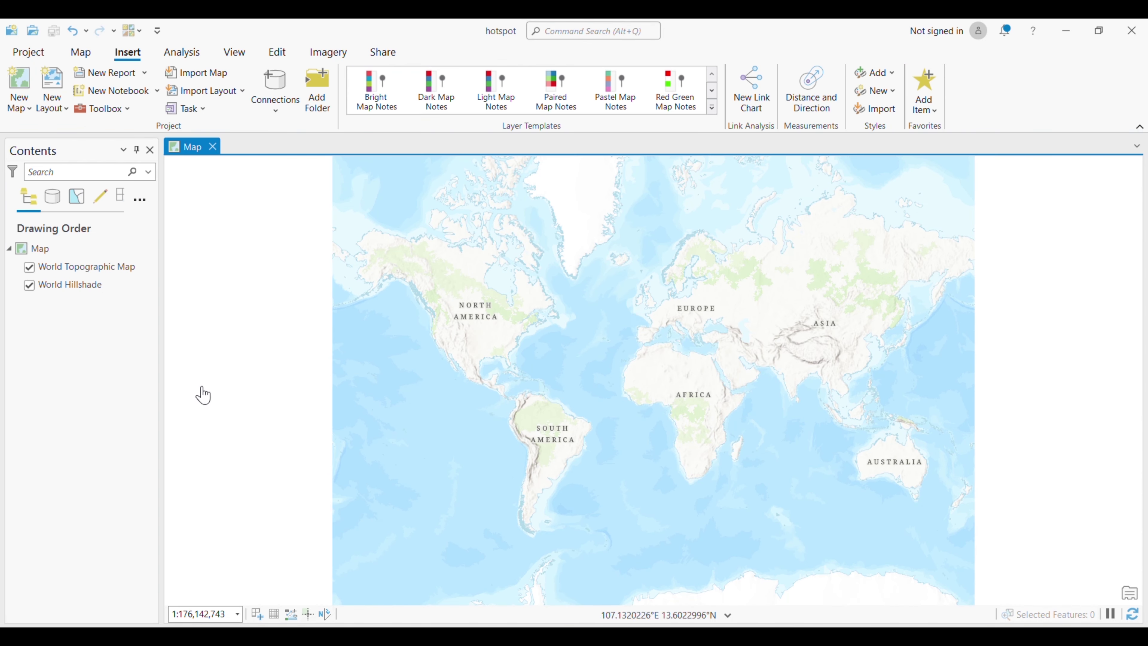
Step: Hide the World Topographic Map and World Hillshade basemap layers
left_click(30, 267)
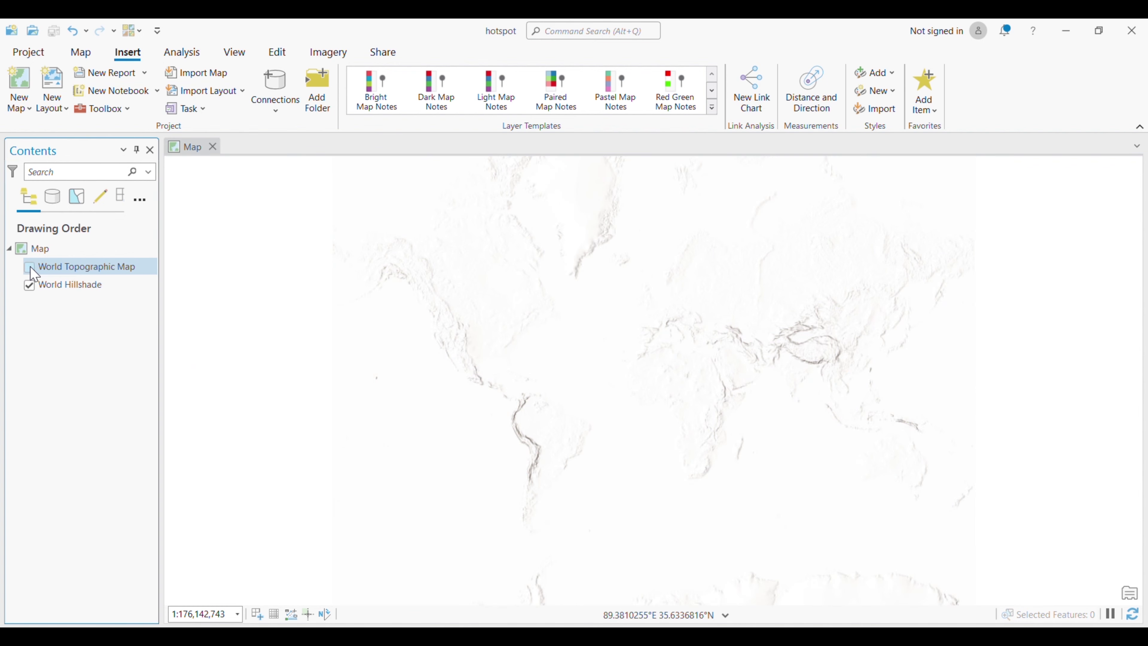
left_click(29, 285)
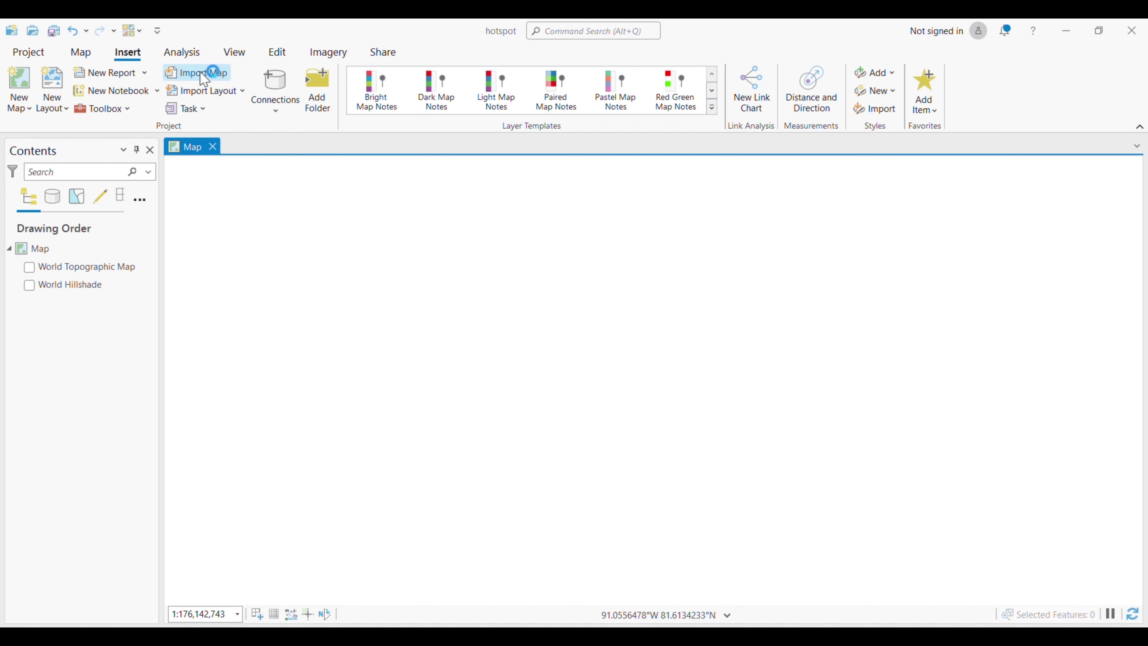
Step: Add a folder connection to the Hotspot_Analysis folder inside GIS YOUTUBE TUTORIALS
left_click(234, 52)
left_click(231, 72)
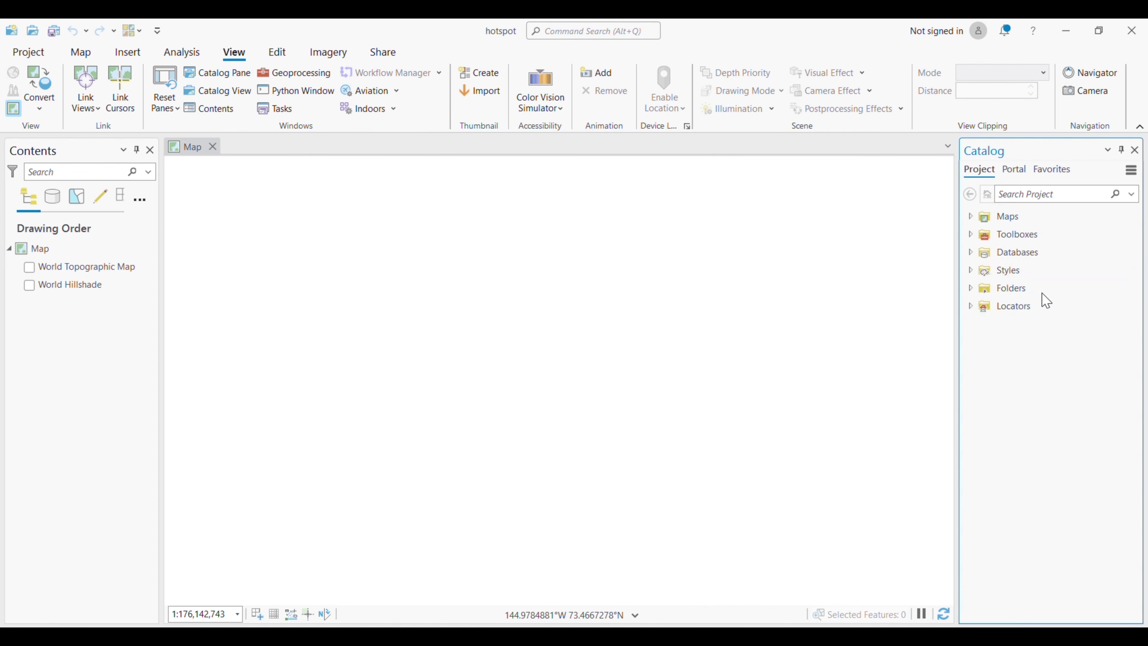
right_click(1010, 292)
left_click(956, 302)
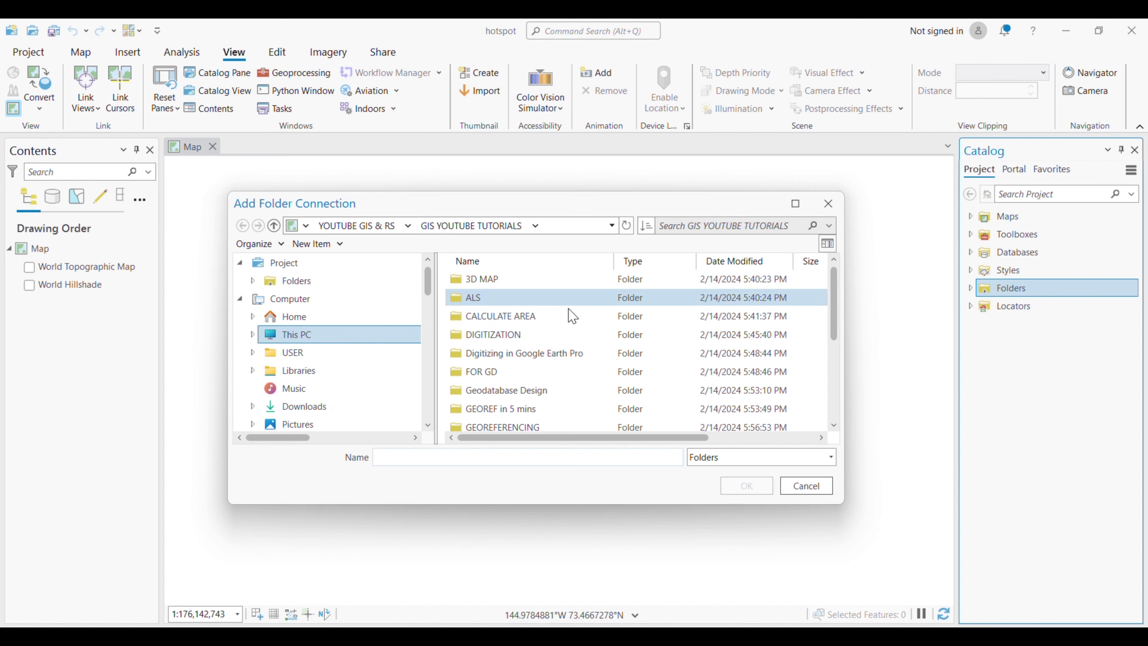
left_click_drag(841, 312, 831, 378)
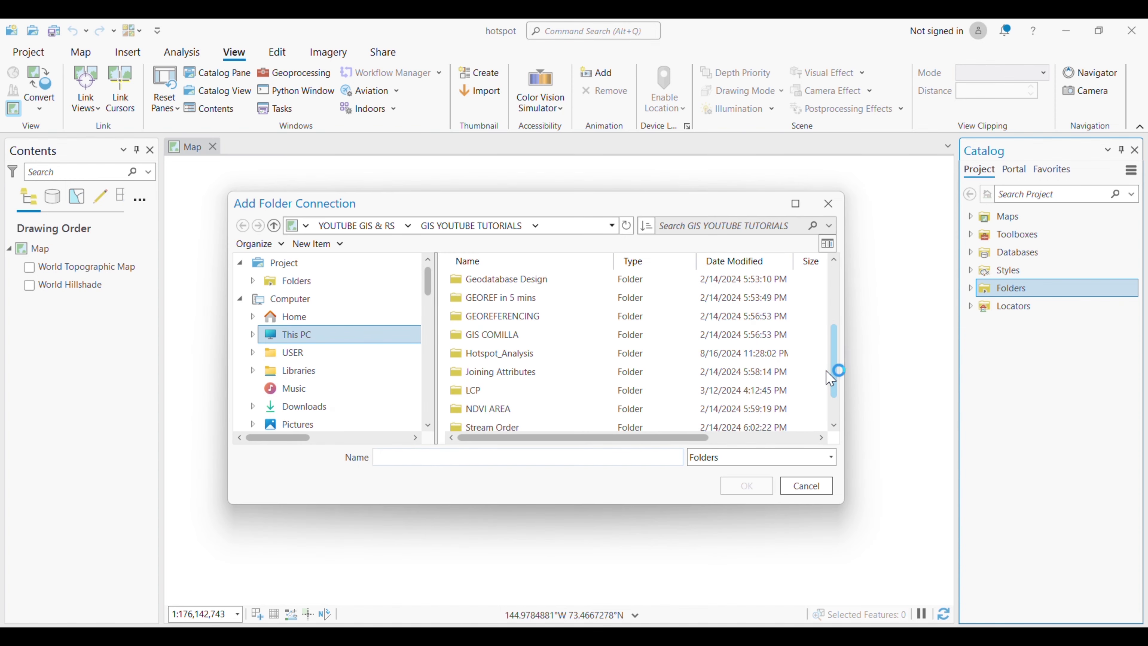
left_click(491, 353)
left_click(746, 485)
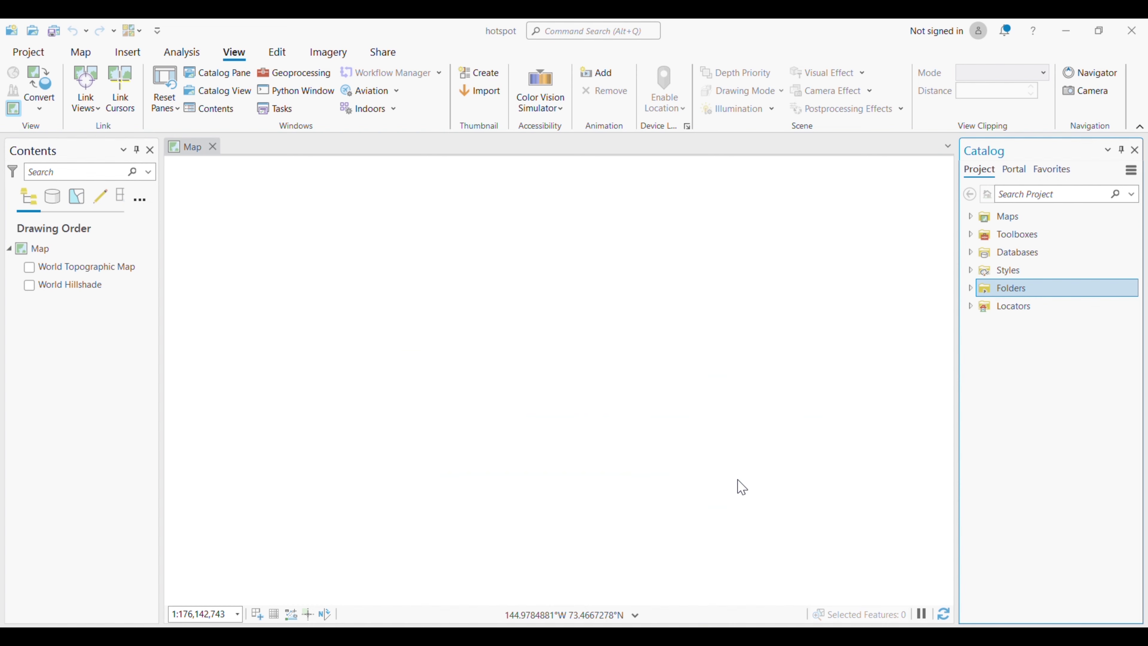
Step: Add the Calls_Unprojected feature class from HotSpot.gdb in the Hotspot_Analysis folder to the map
left_click(970, 287)
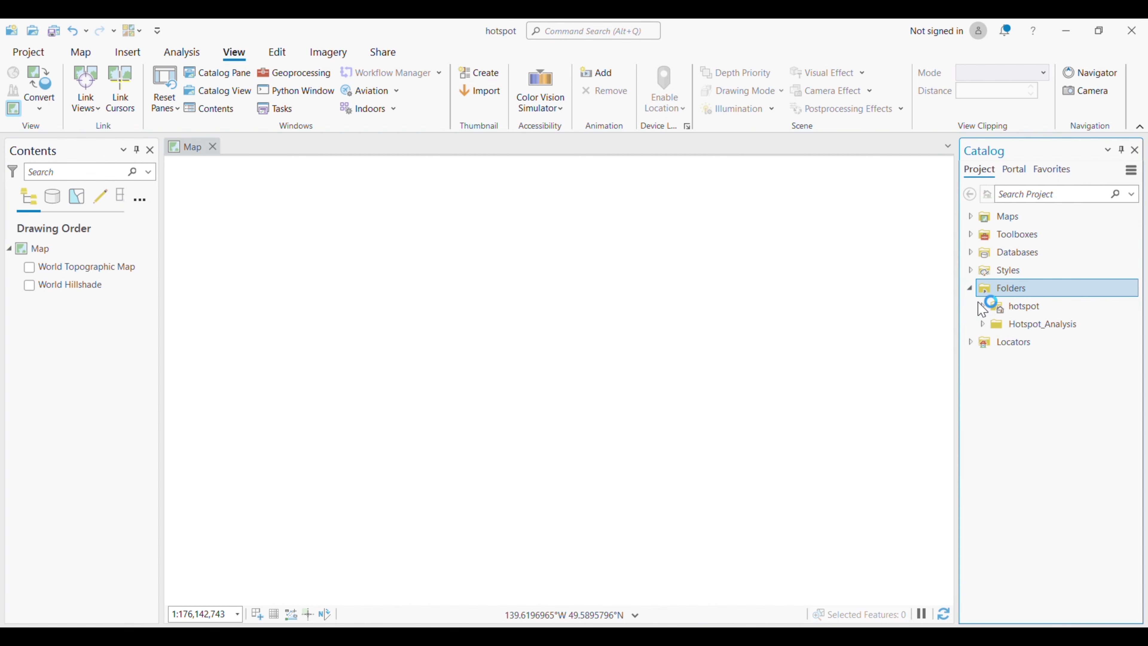
left_click(982, 324)
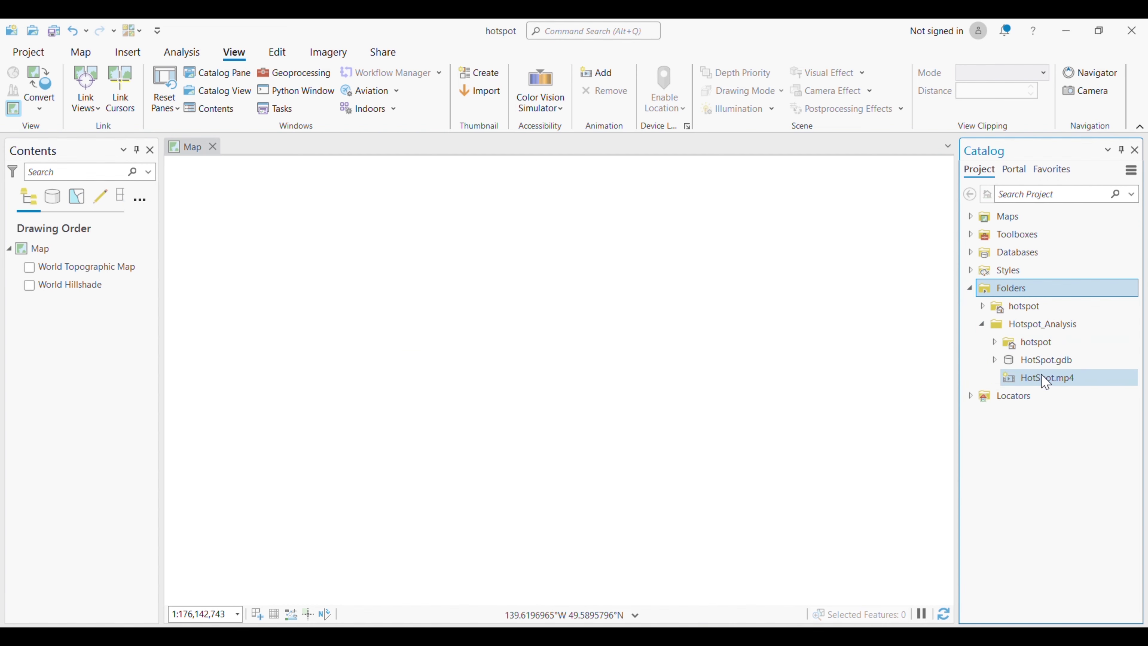
left_click(994, 360)
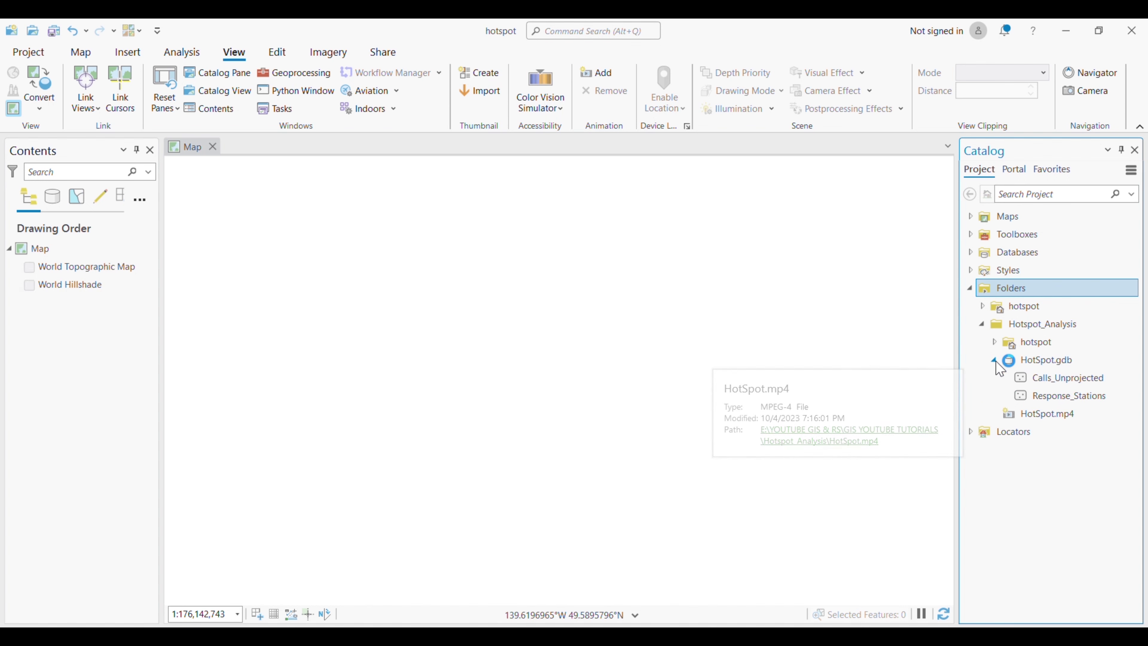
mouse_move(1108, 358)
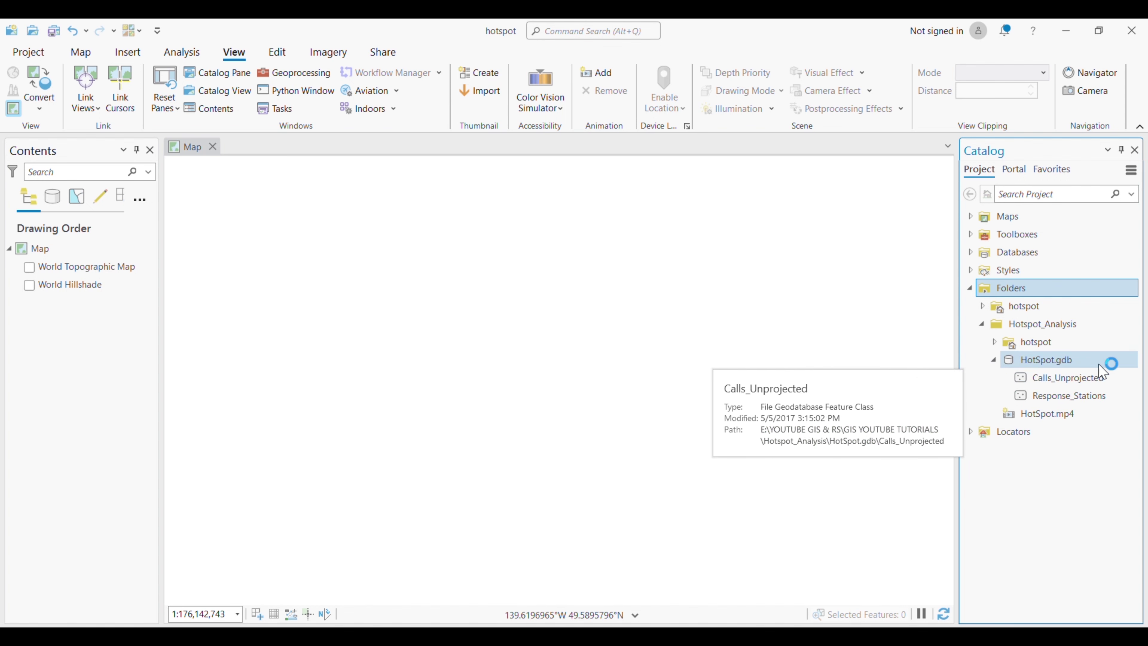
left_click(1058, 381)
left_click(1064, 384)
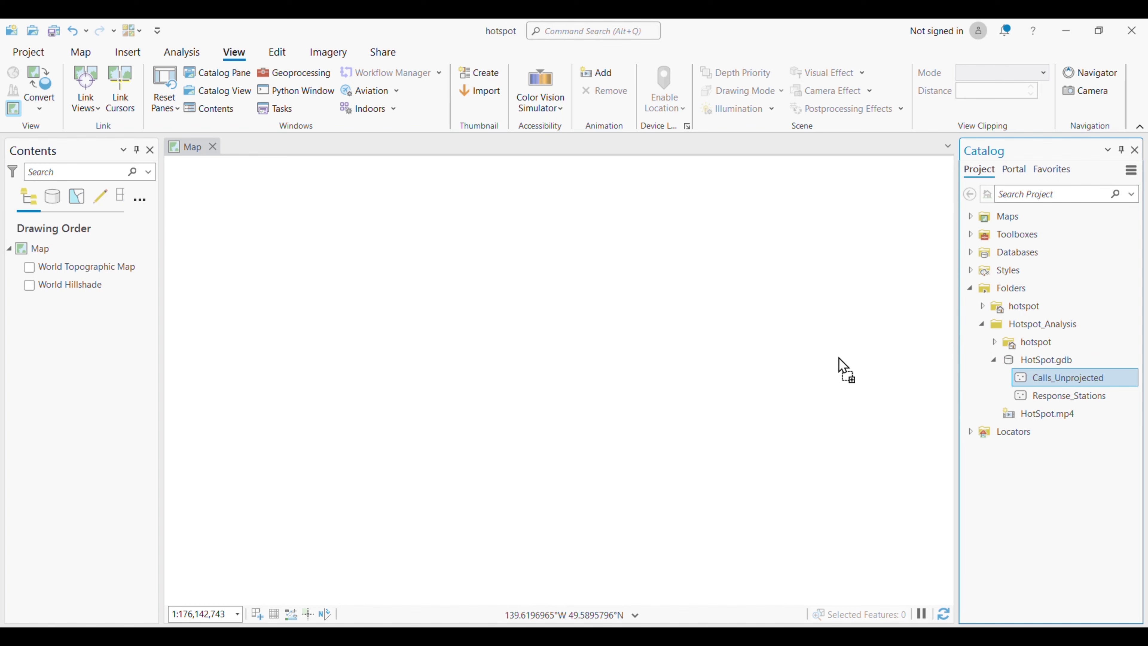
left_click_drag(838, 357, 754, 360)
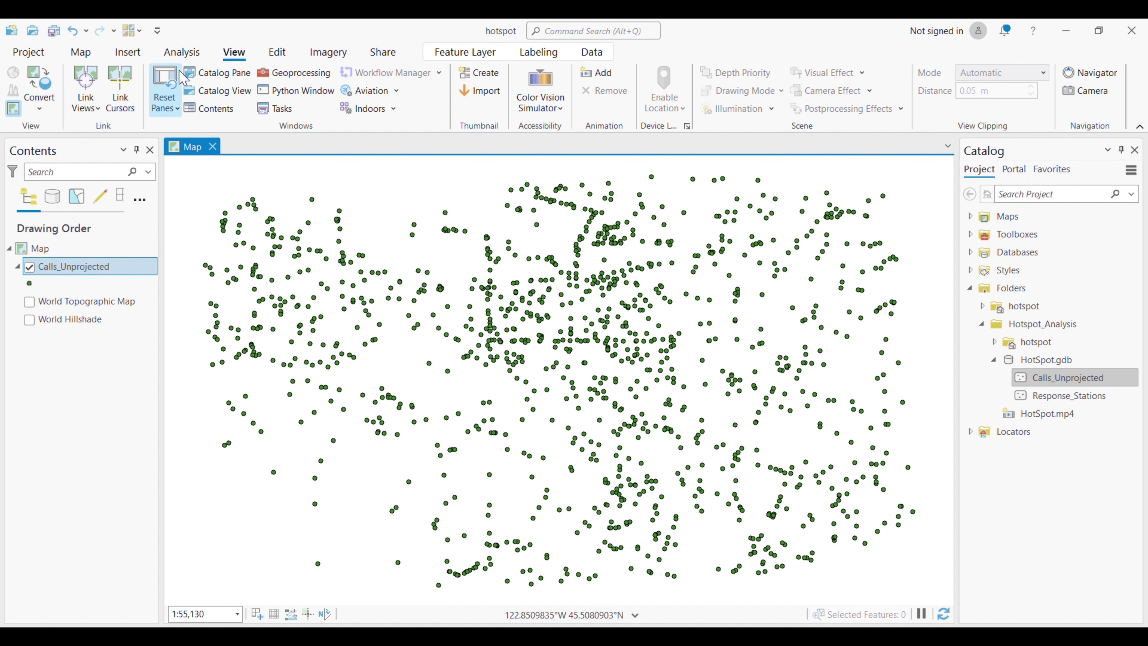
Step: Show the Geoprocessing tools and create a new file geodatabase in the Hotspot_Analysis folder
left_click(288, 75)
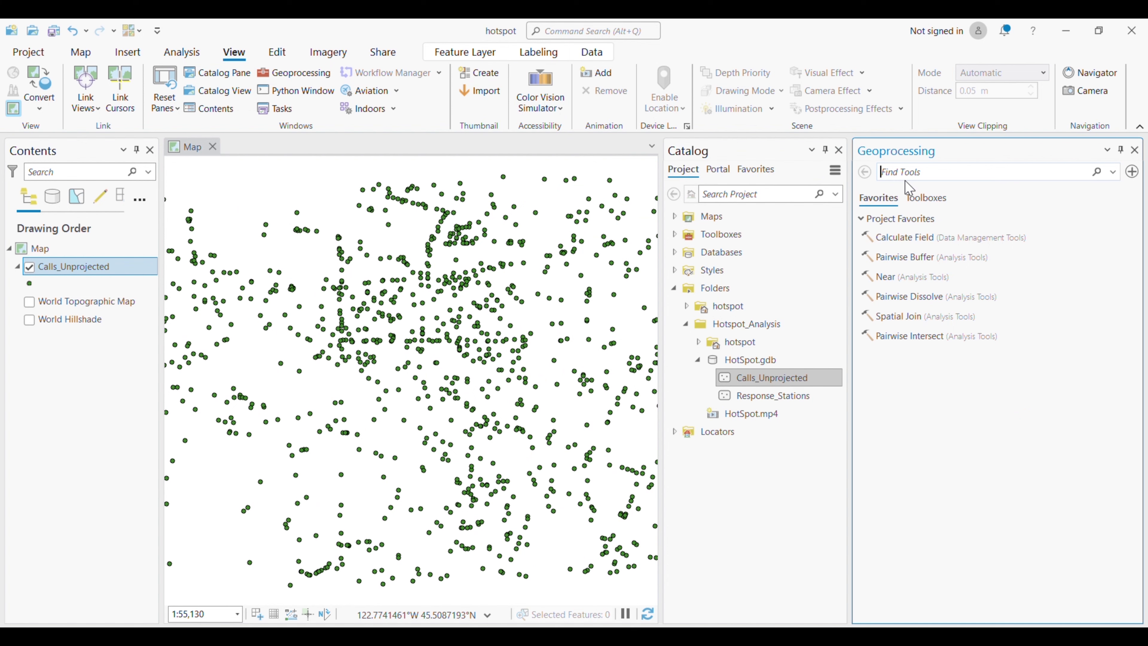
left_click(697, 359)
left_click(748, 364)
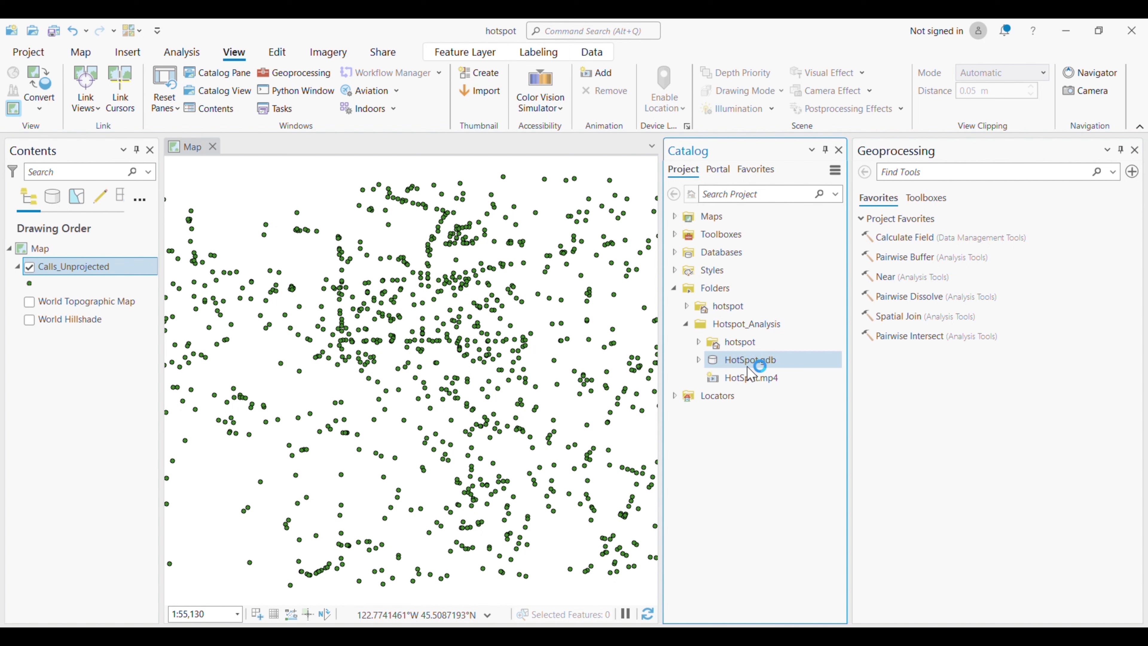
right_click(749, 324)
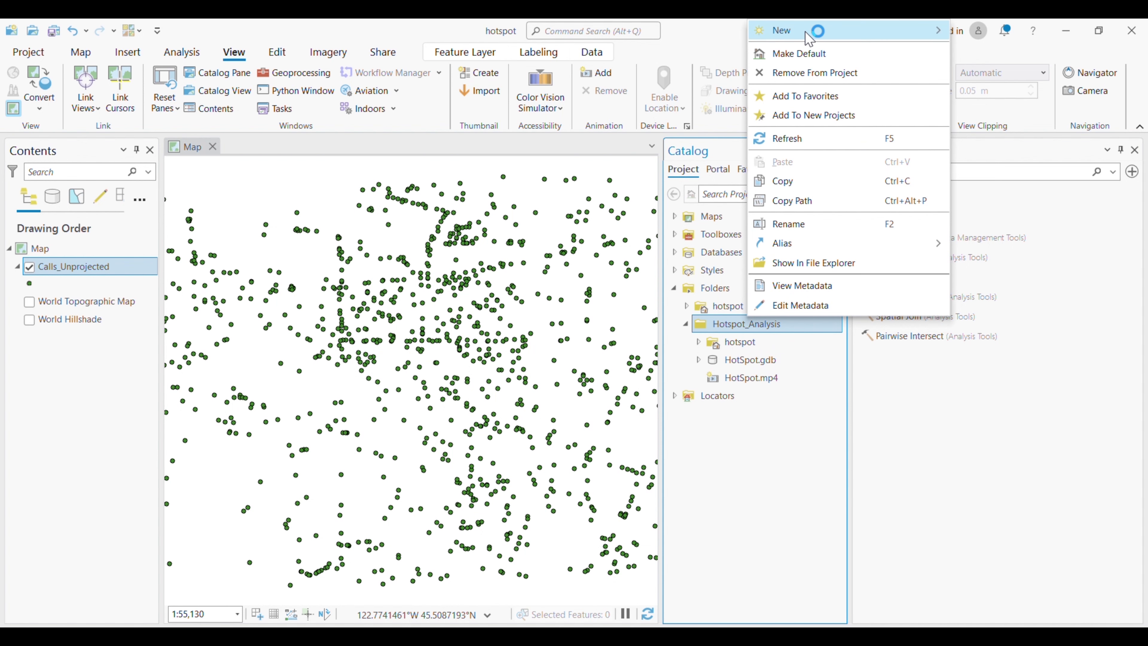
mouse_move(808, 38)
left_click(976, 30)
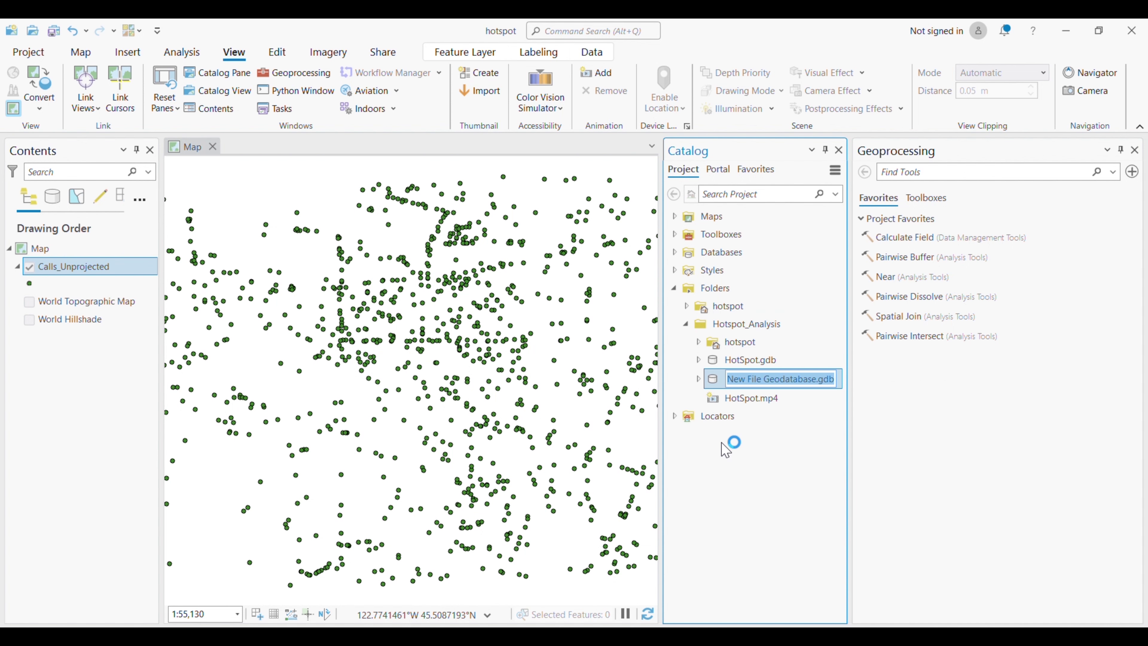
Step: Name the new file geodatabase Hotspot_output.gdb
left_click(819, 379)
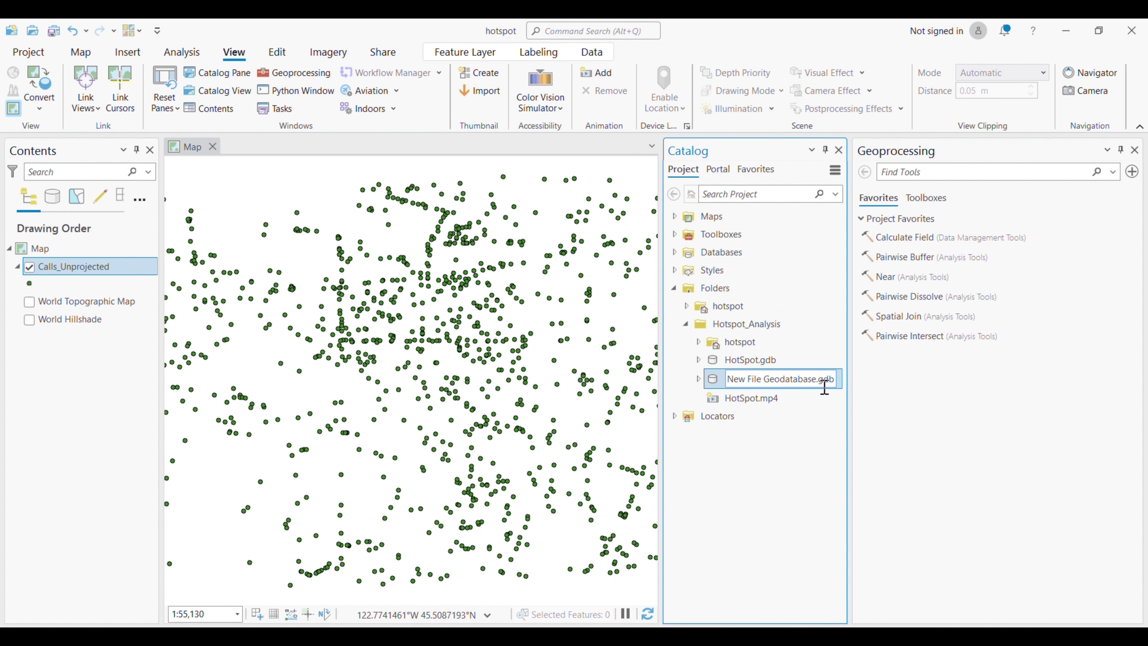
key("BackSpace")
key("BackSpace")
key("BackSpace")
key("BackSpace")
key("BackSpace")
key("BackSpace")
key("BackSpace")
key("BackSpace")
key("BackSpace")
key("BackSpace")
key("BackSpace")
key("BackSpace")
key("BackSpace")
key("BackSpace")
key("BackSpace")
key("BackSpace")
key("BackSpace")
key("BackSpace")
key("BackSpace")
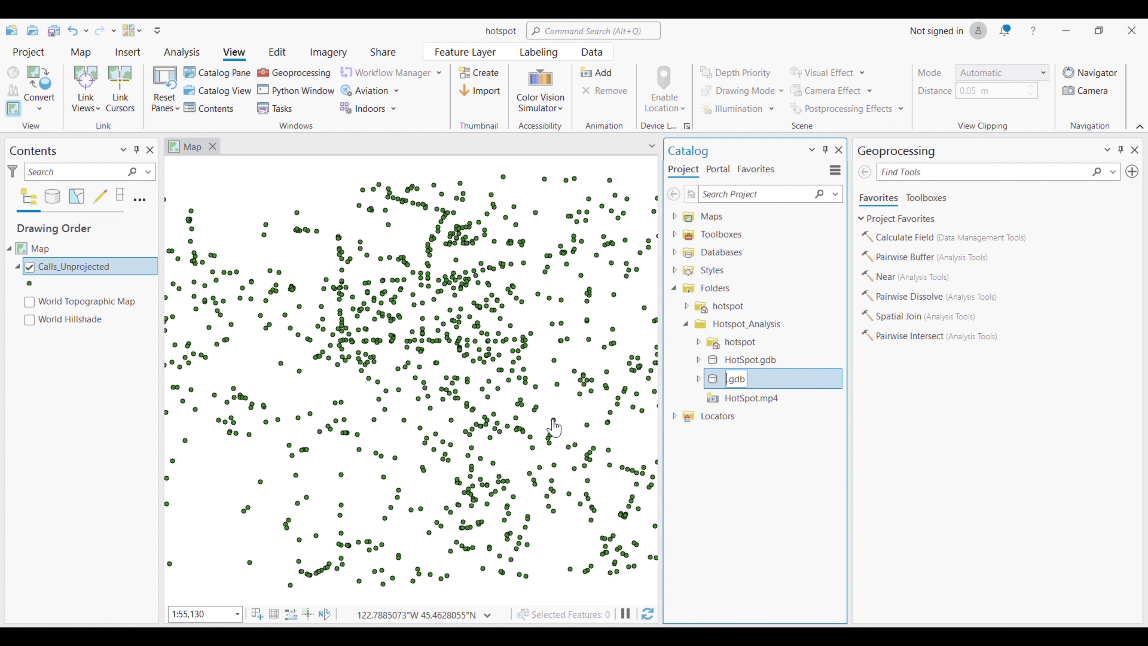
type("Hotspot_output")
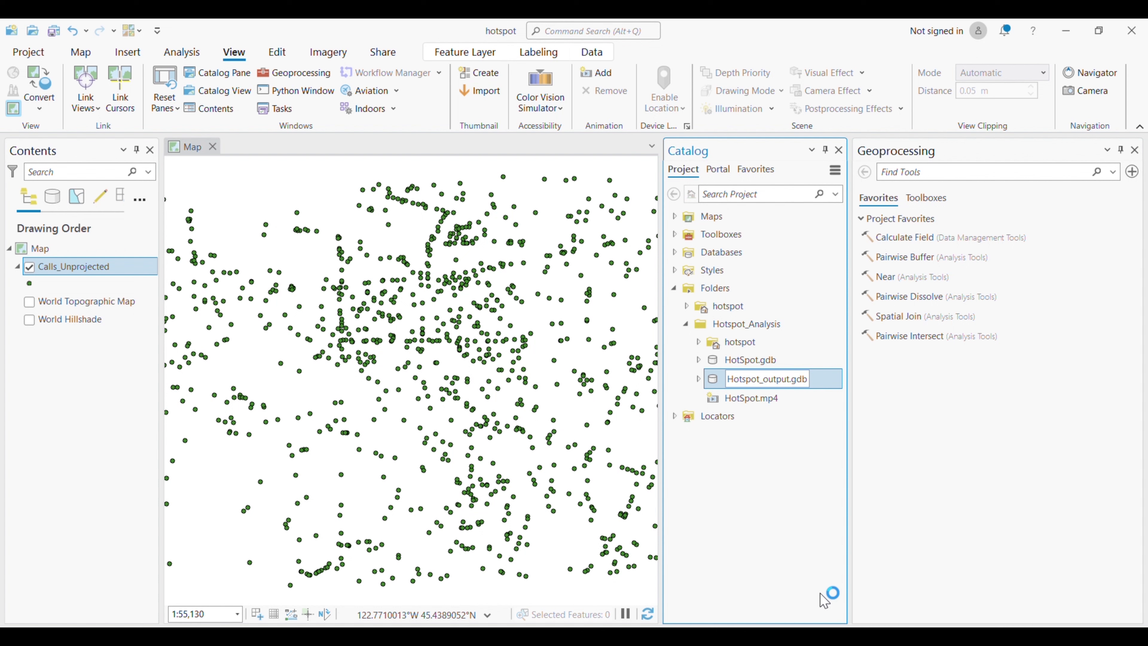
left_click(749, 492)
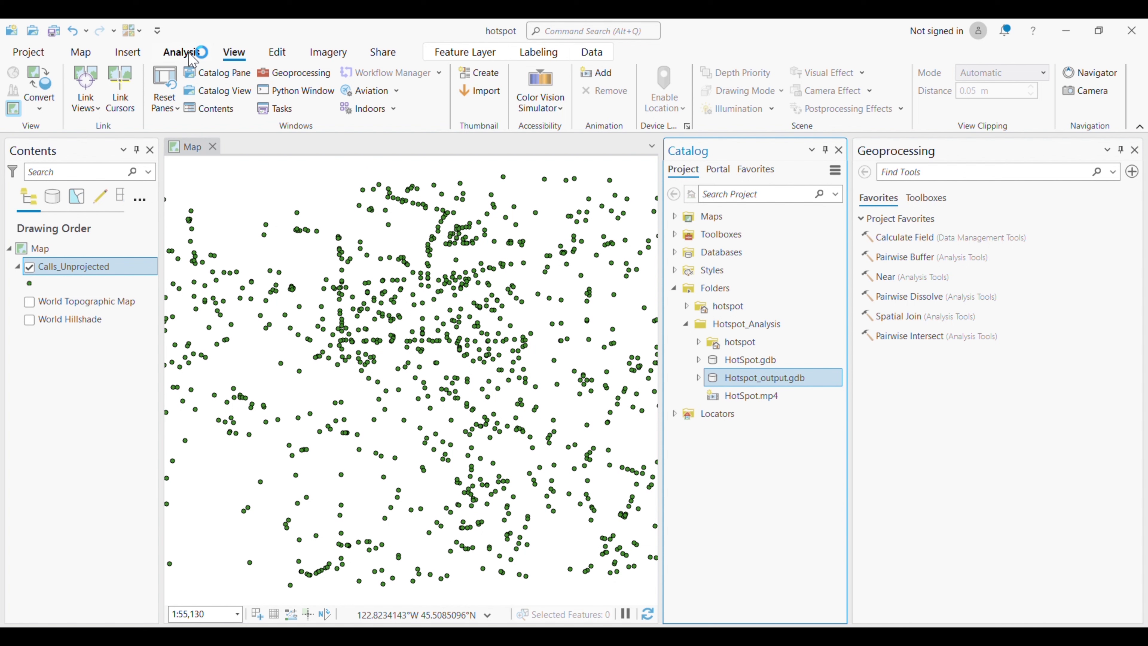
Step: Set the Current Workspace in the geoprocessing environments to hotspot.gdb from the hotspot folder inside Hotspot_Analysis
left_click(193, 59)
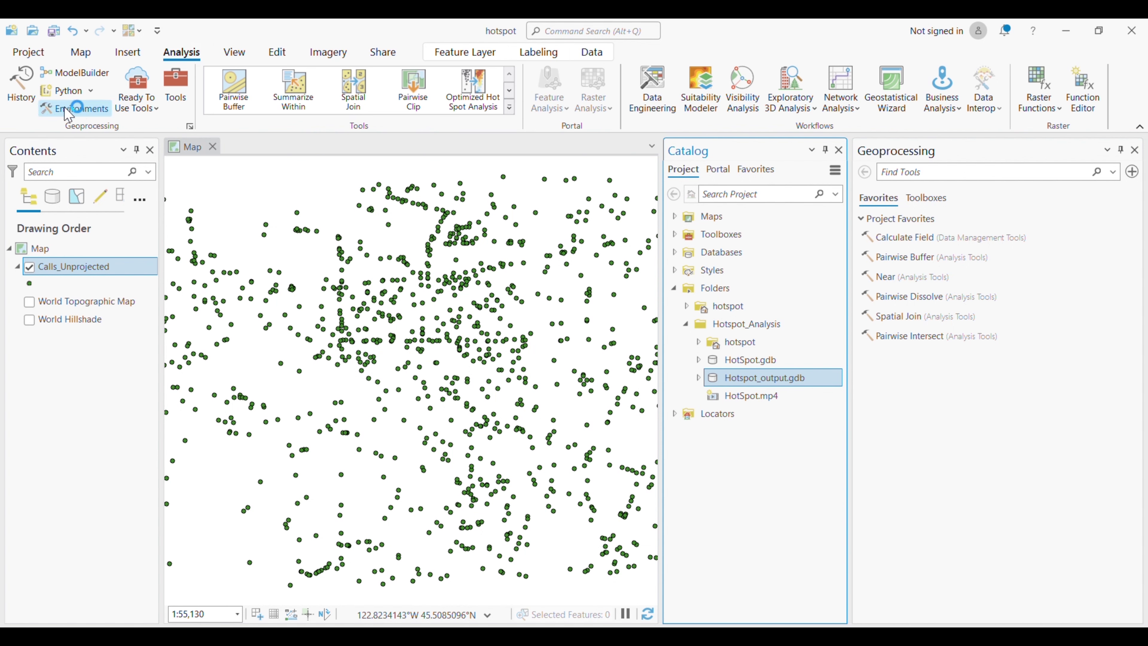
left_click(72, 109)
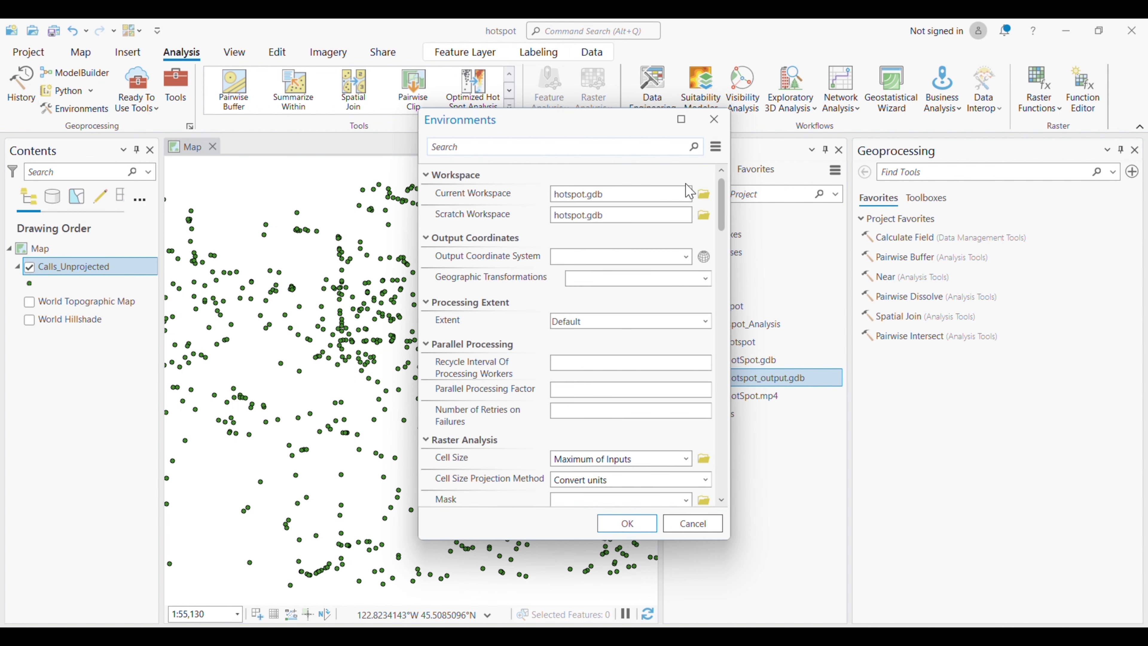
left_click(704, 193)
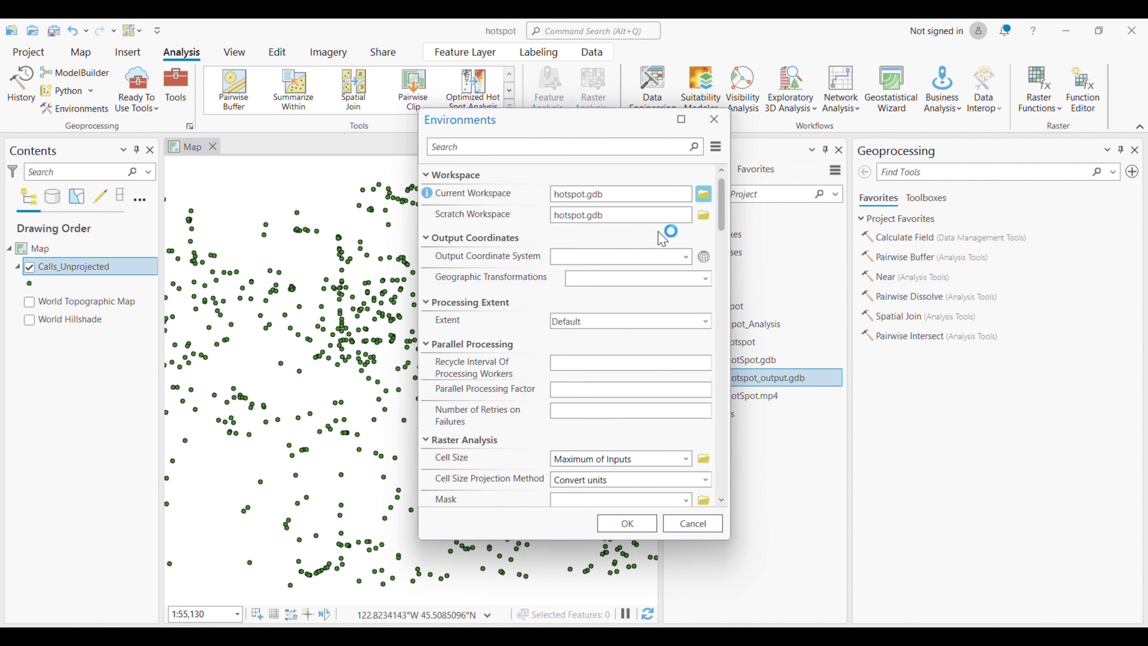
left_click(471, 354)
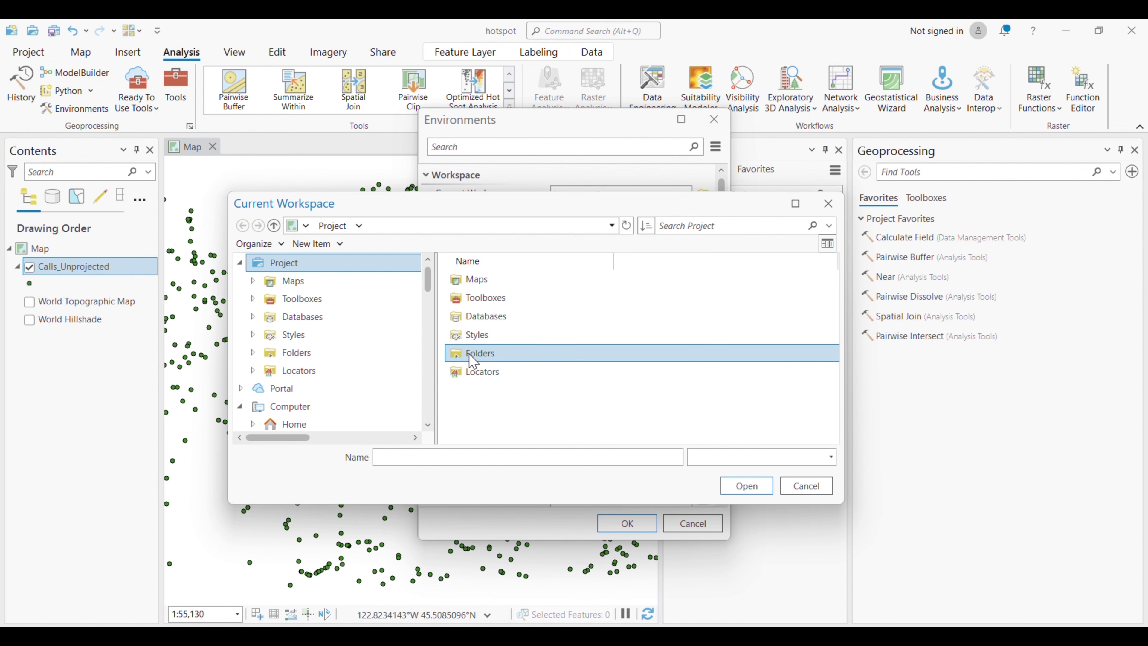
double_click(473, 355)
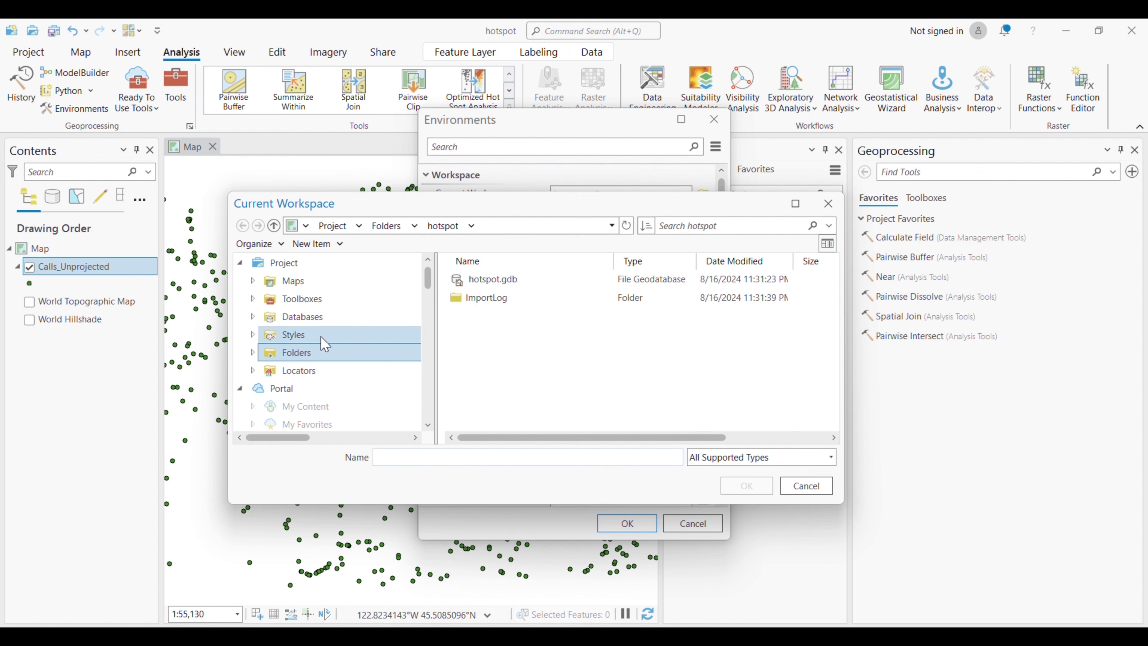
left_click(252, 352)
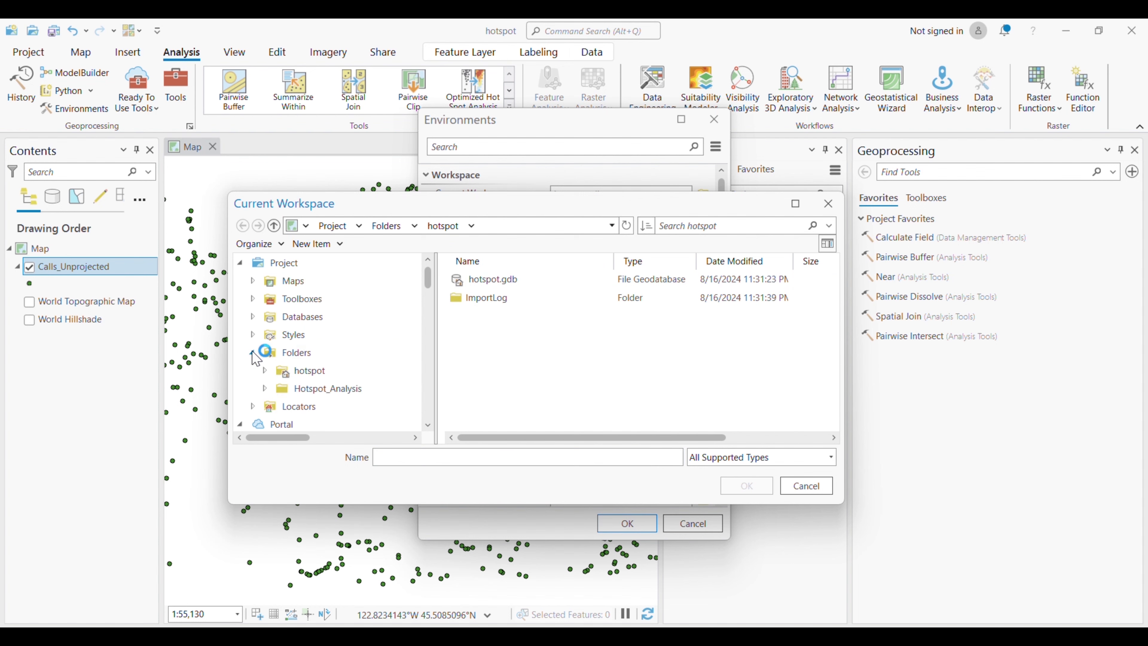
left_click(265, 387)
left_click(316, 406)
left_click(456, 294)
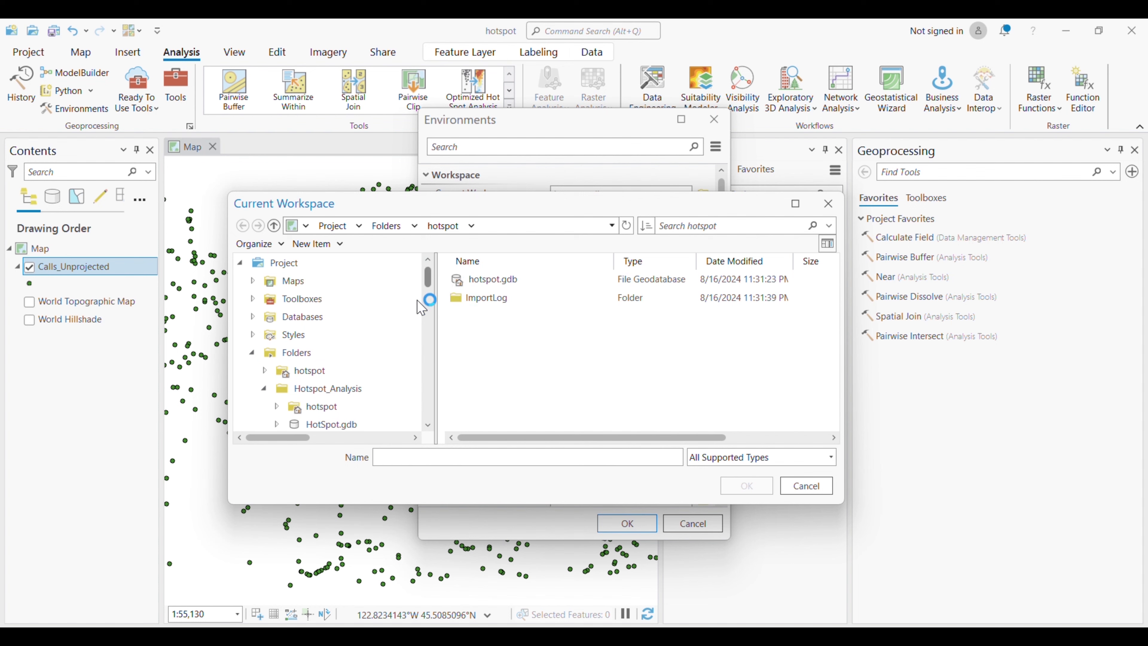
left_click(325, 424)
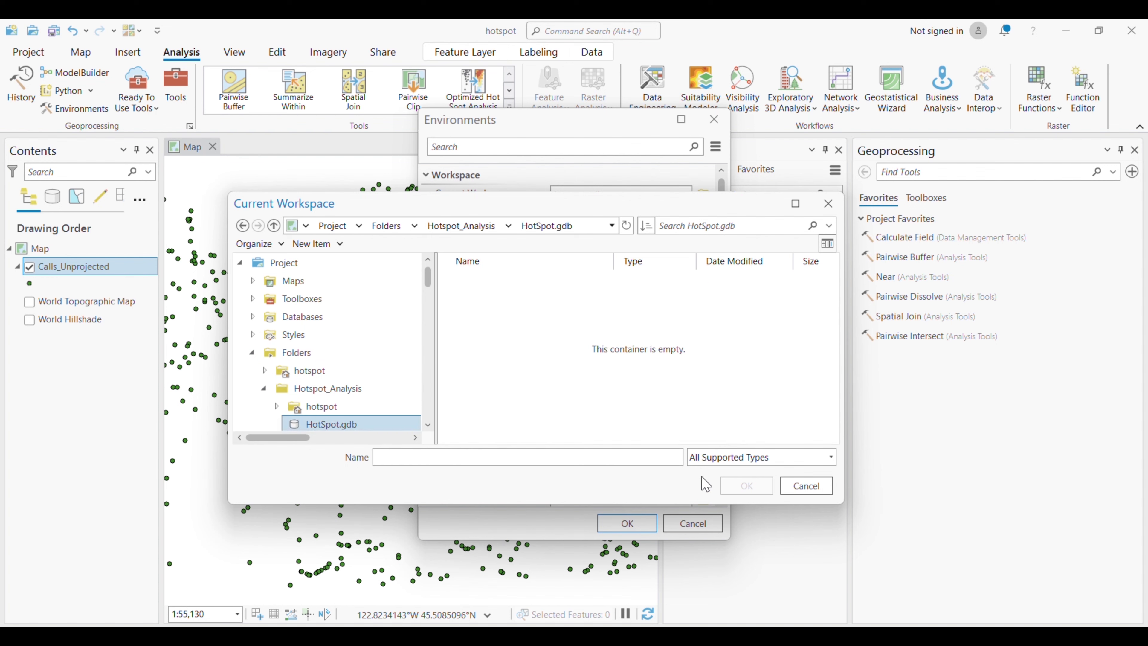
scroll(430, 281, "down", 2)
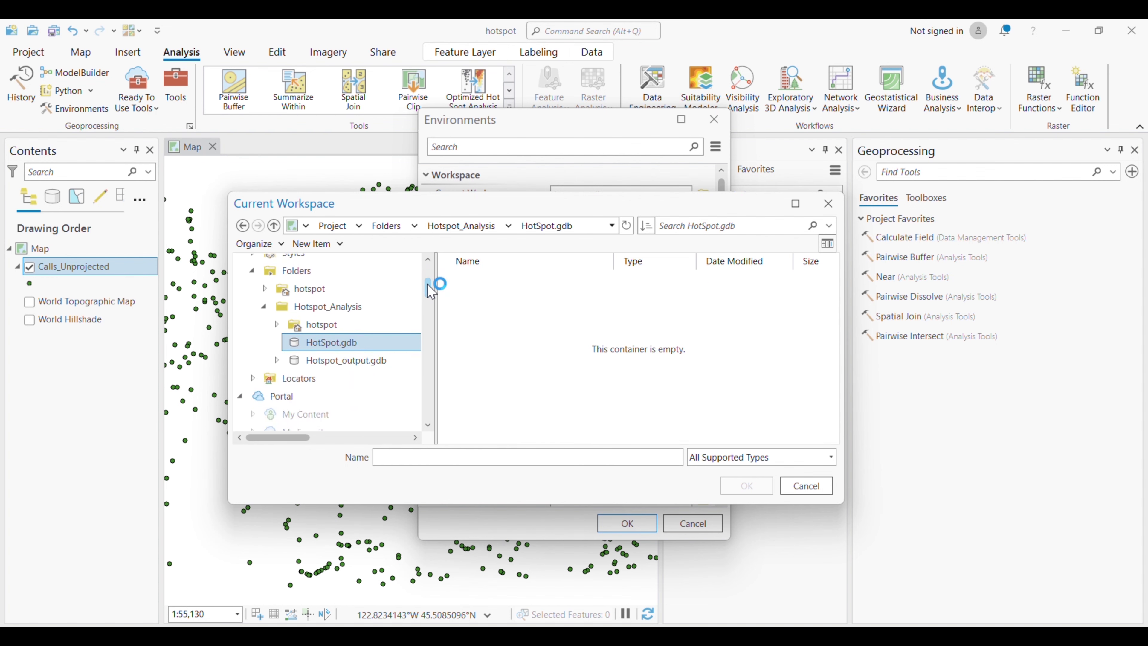
left_click(347, 325)
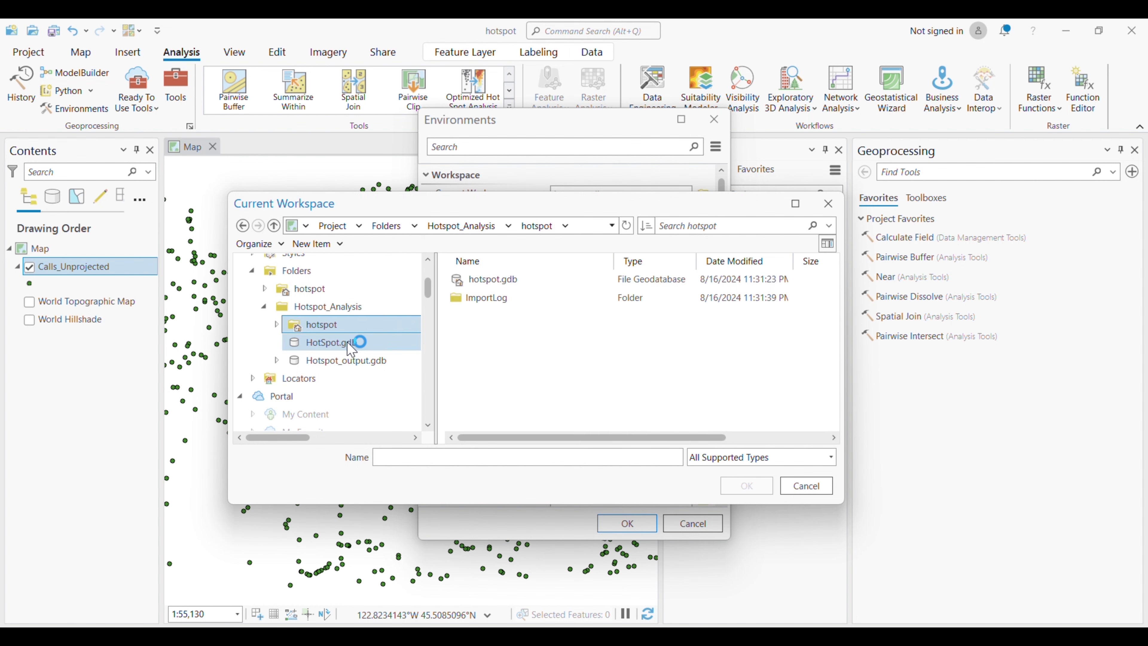
left_click(349, 342)
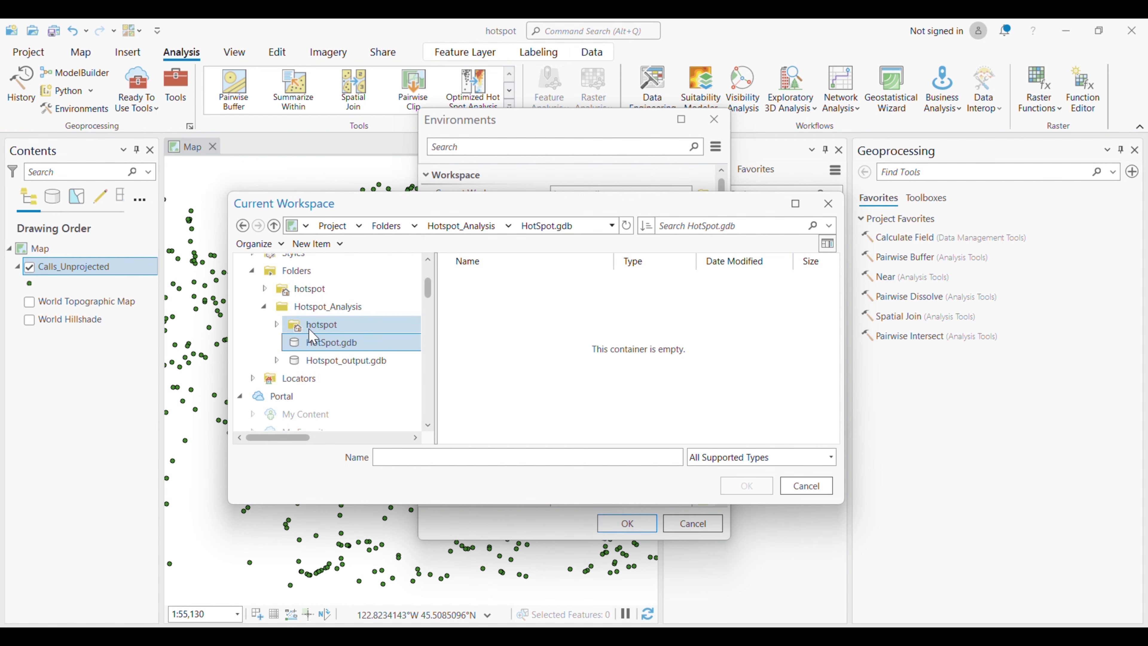
left_click(322, 329)
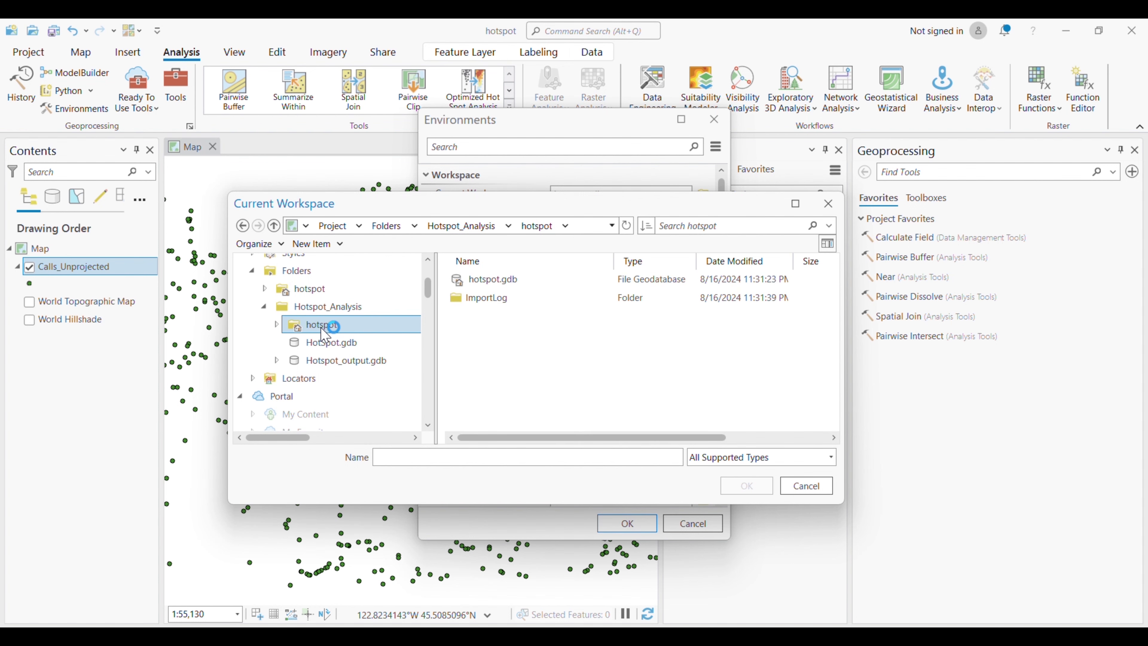
left_click(524, 278)
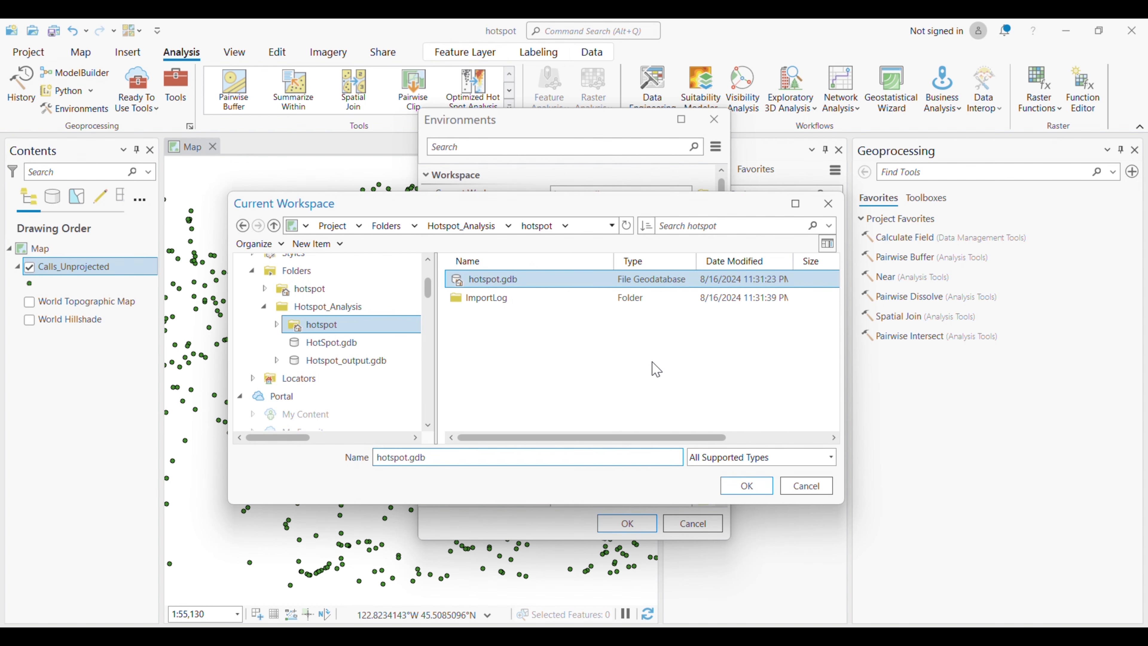
left_click(748, 485)
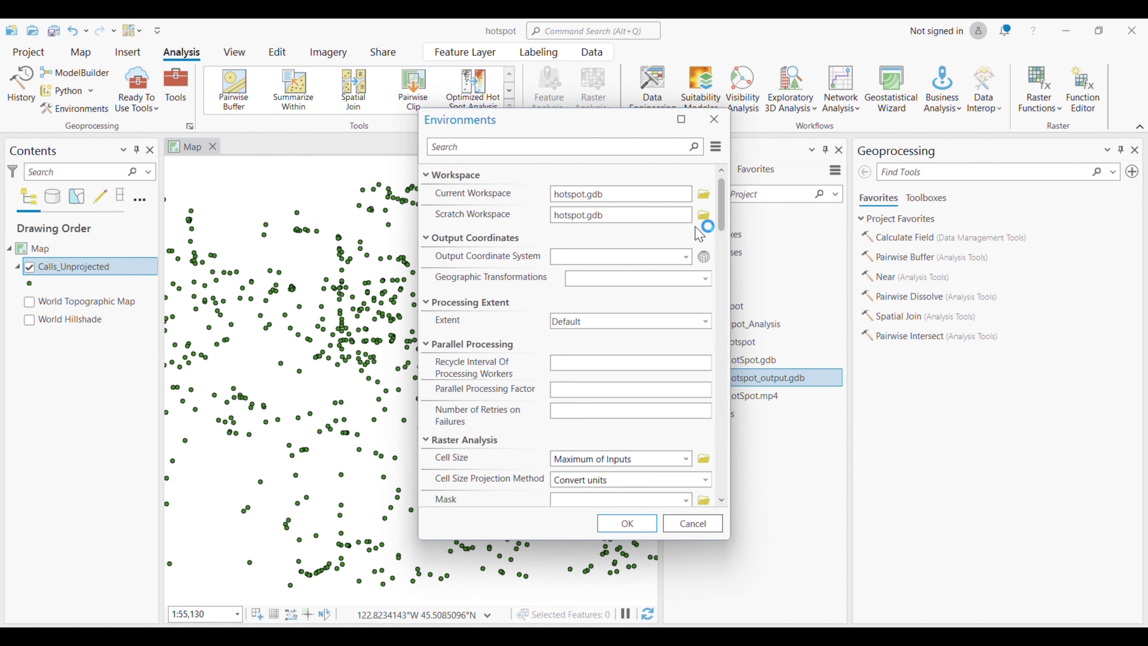
Step: Set the Scratch Workspace to the file geodatabase Hotspot_output.gdb in the Hotspot_Analysis folder and apply the environment settings
left_click(704, 215)
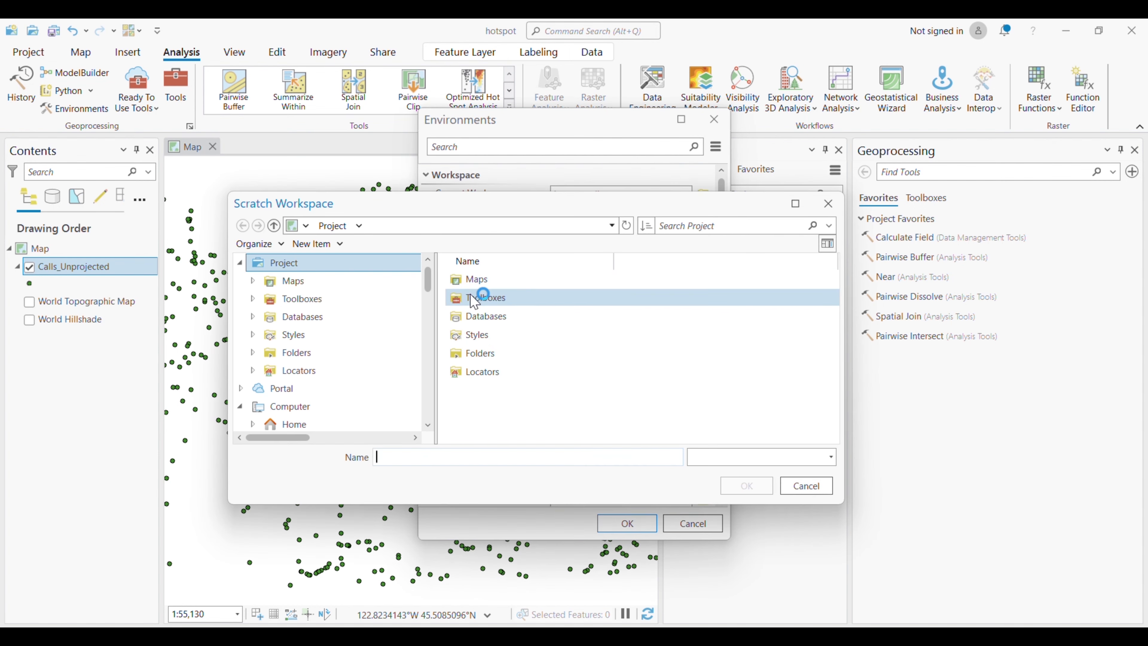
left_click(253, 353)
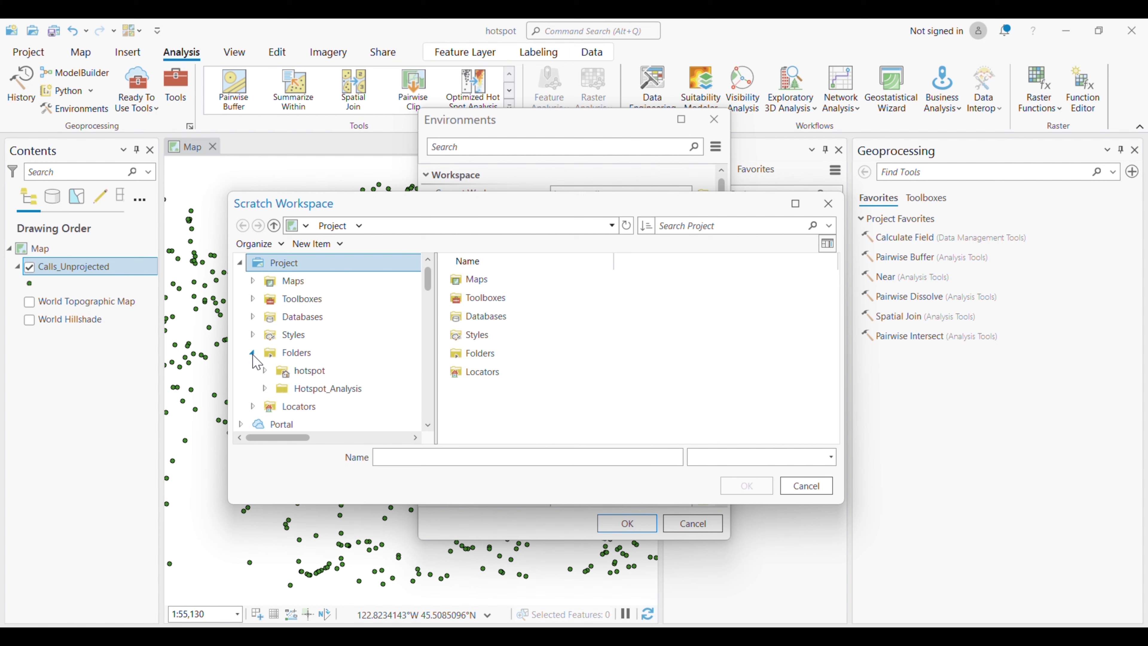
left_click(265, 389)
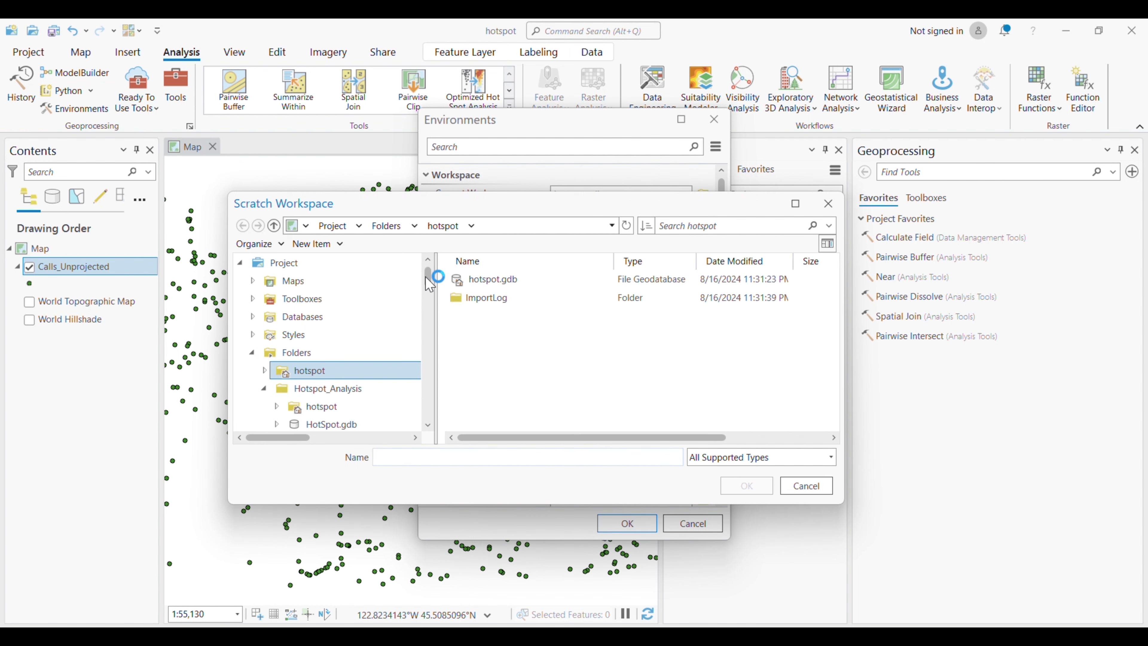
scroll(424, 312, "down", 1)
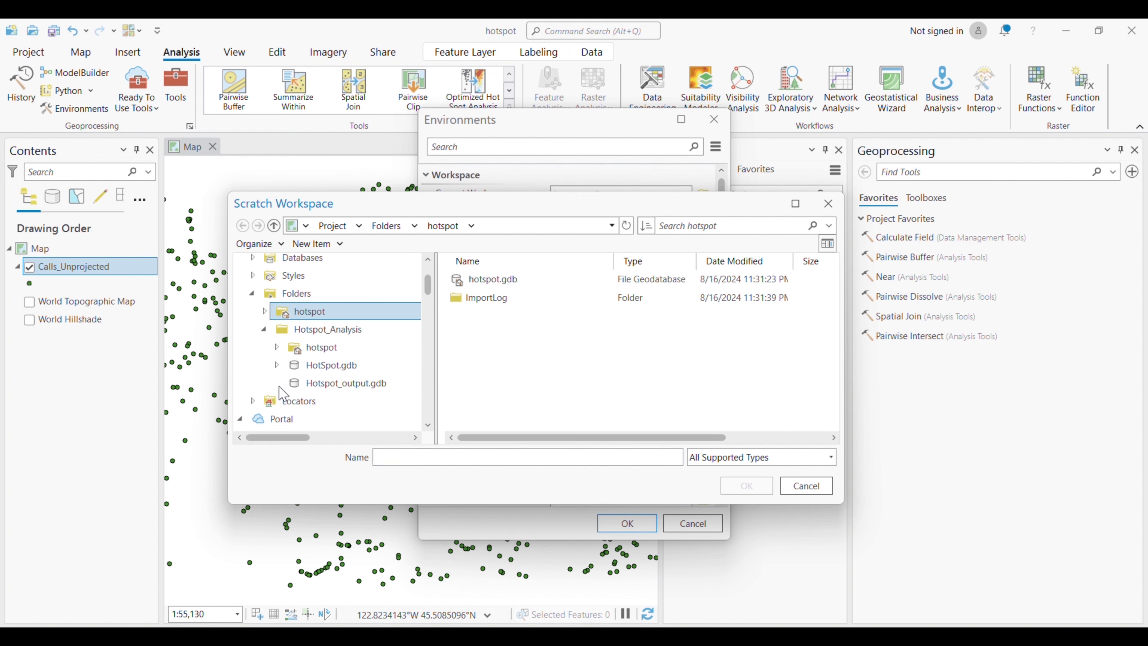
left_click(323, 384)
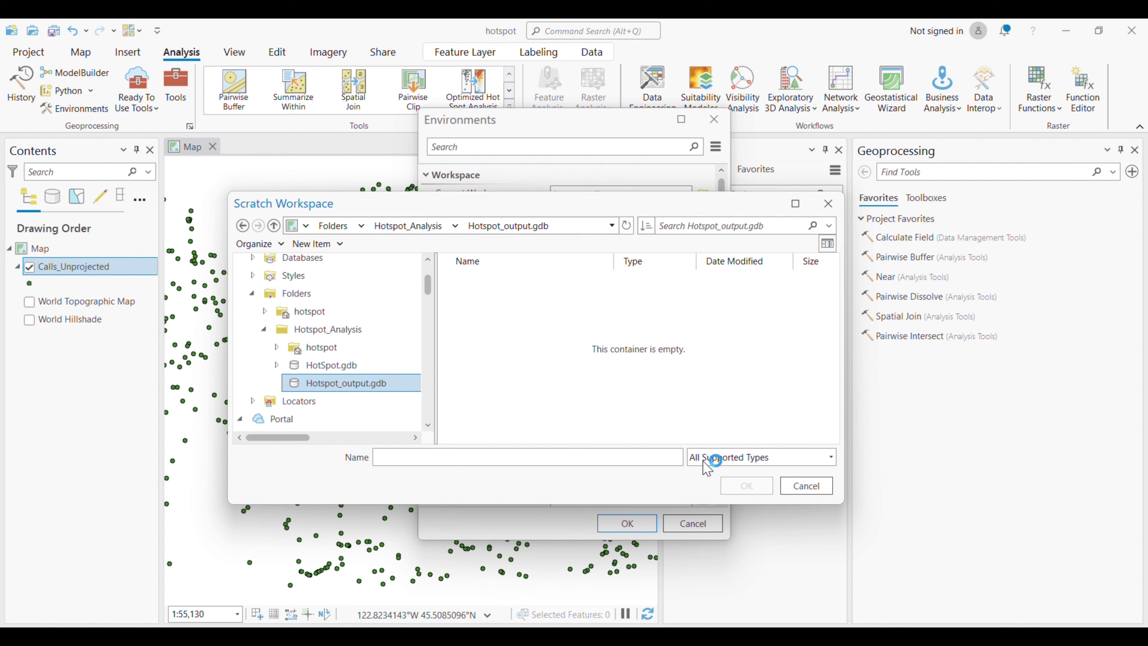
left_click(713, 461)
left_click(711, 503)
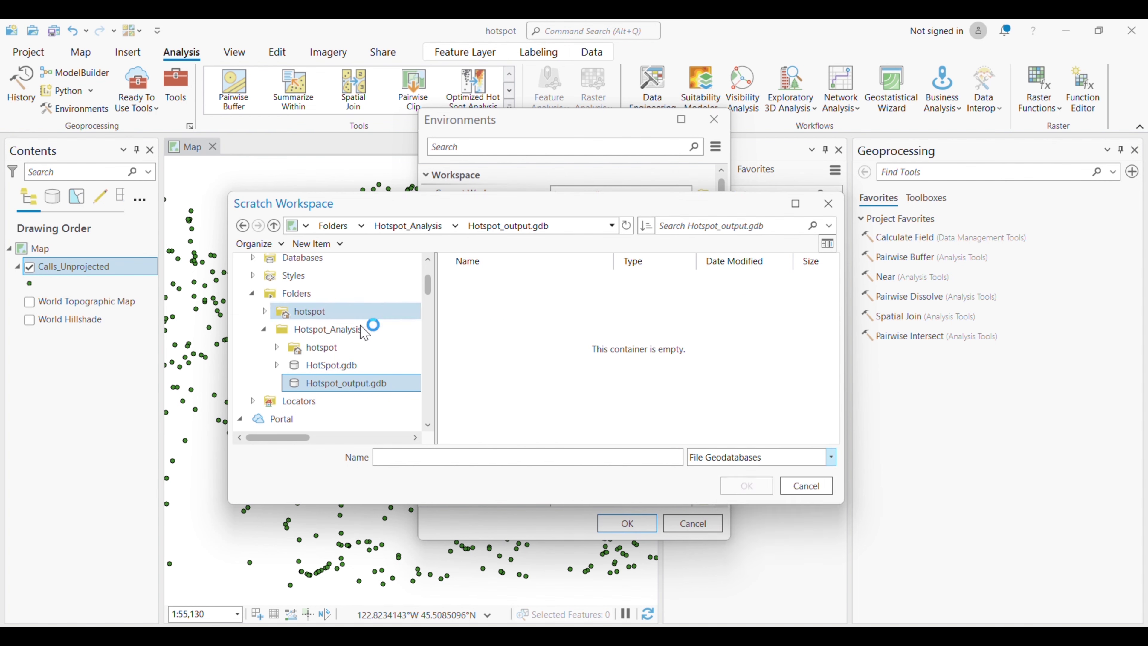
left_click(333, 330)
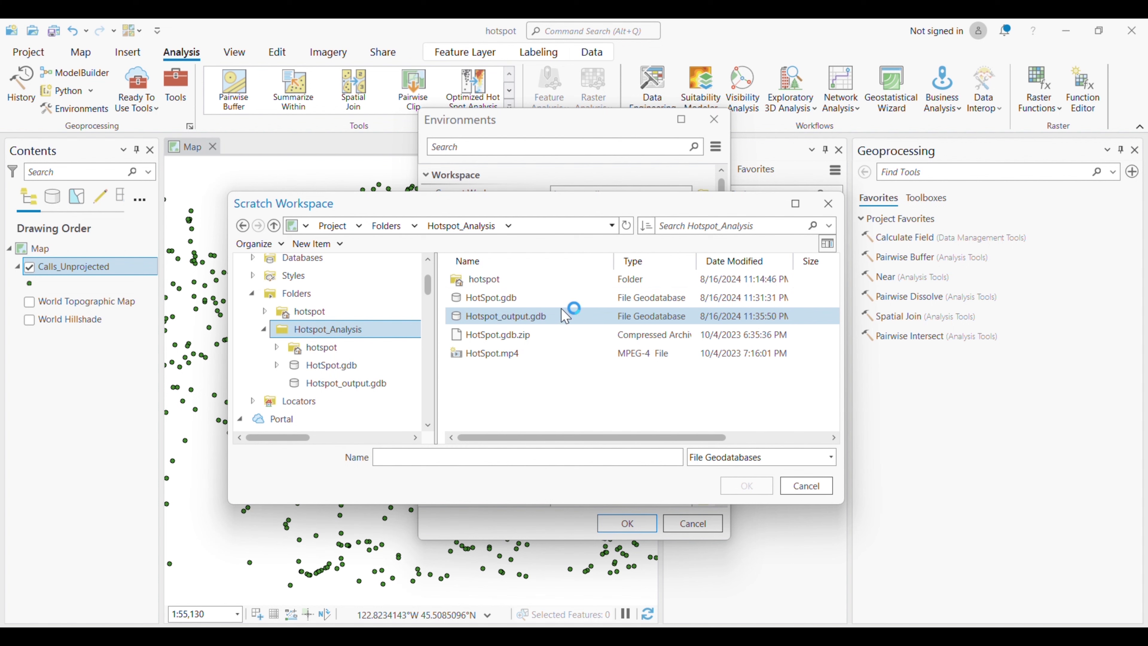
left_click(497, 316)
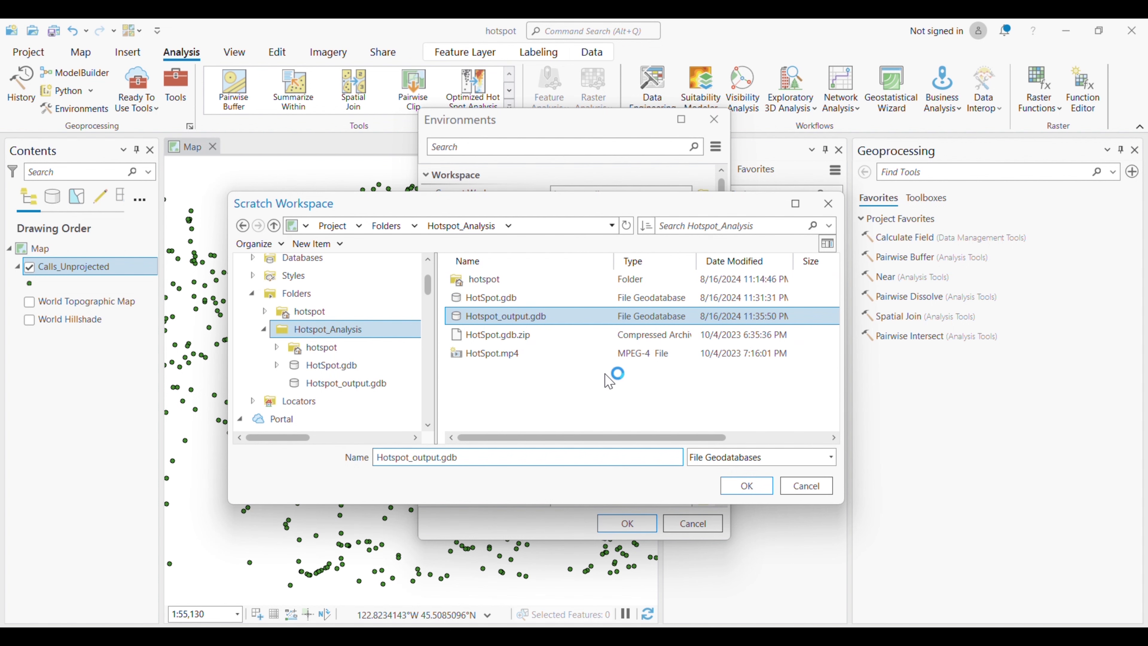
left_click(746, 485)
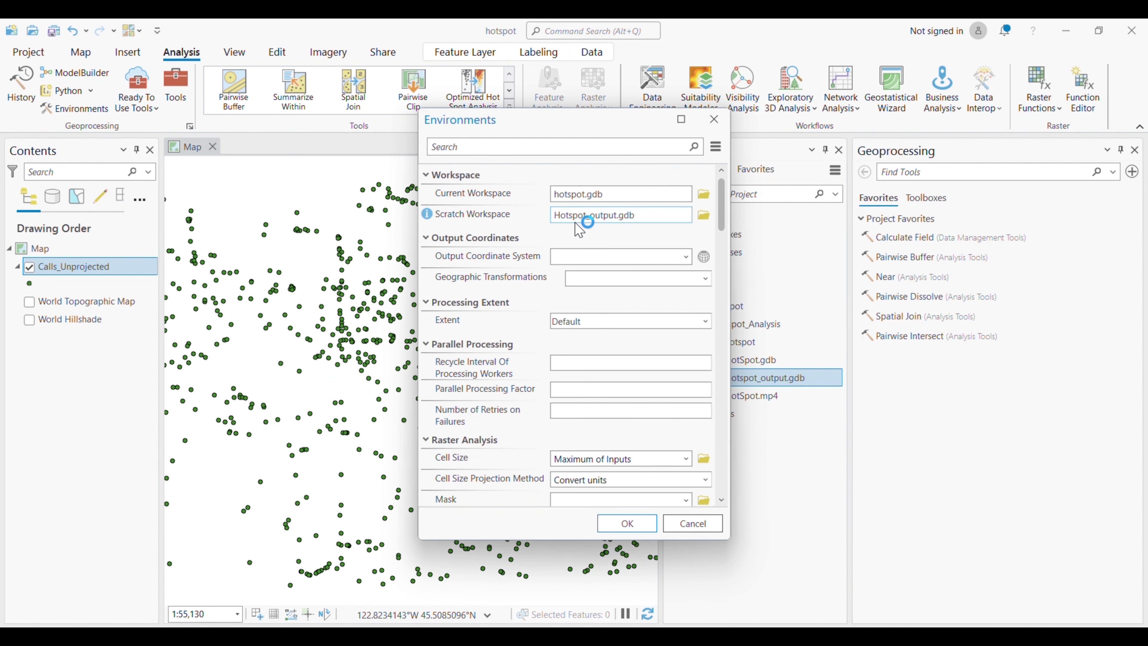
left_click(617, 523)
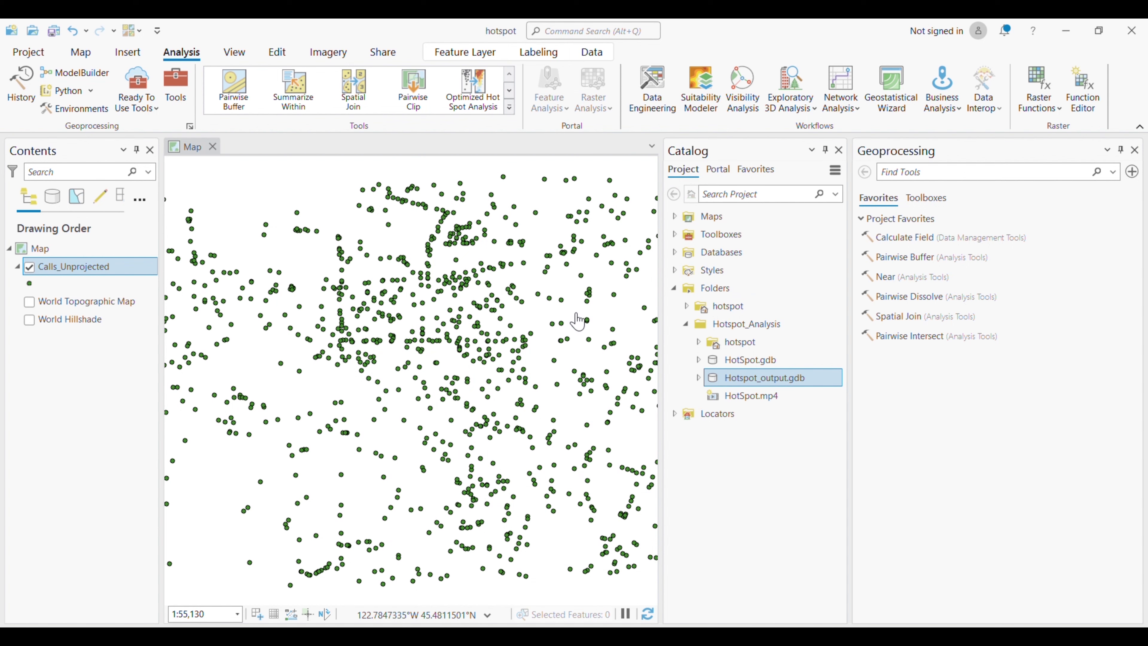
Step: Find the Project data management tool and set Calls_Unprojected as its input dataset
left_click(942, 171)
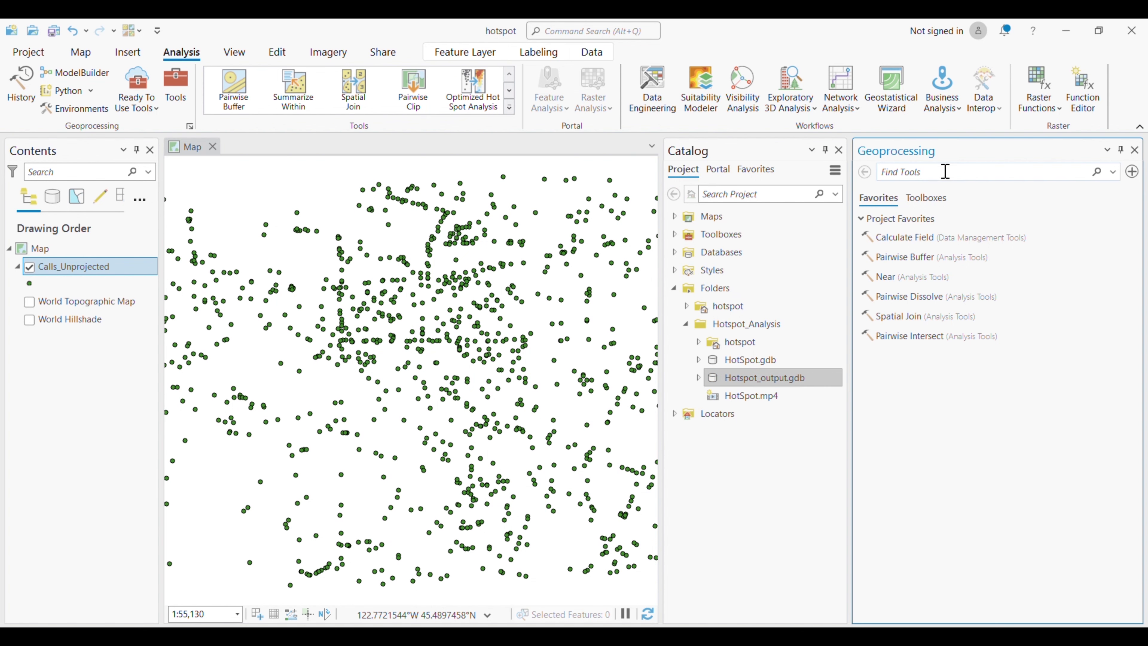
type("pr")
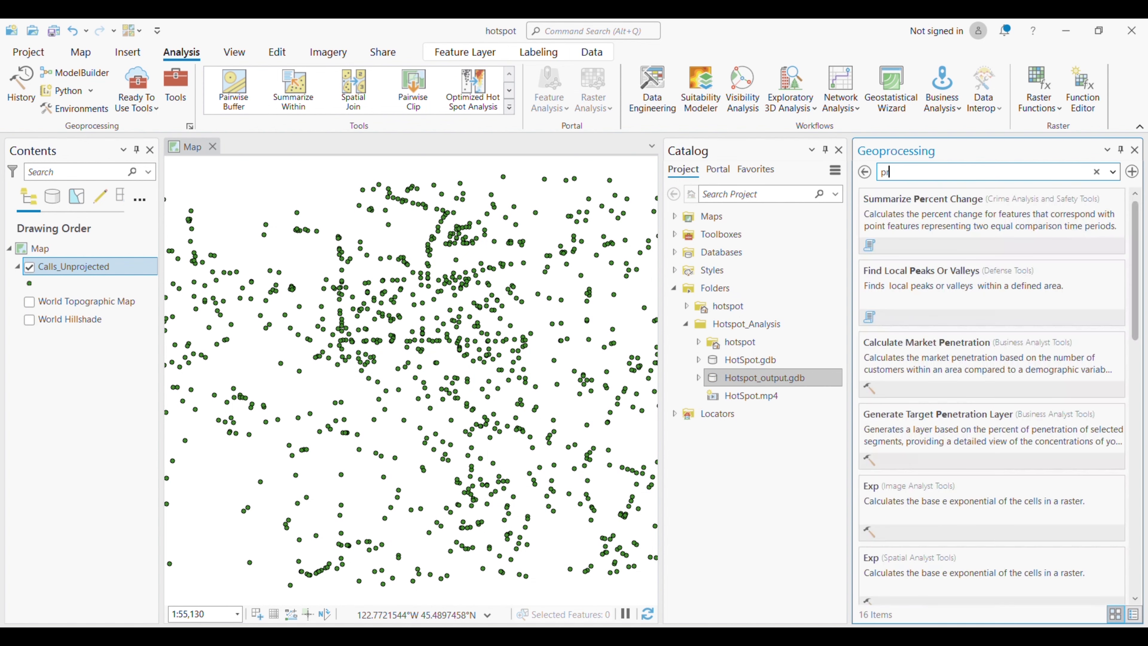
type("oject")
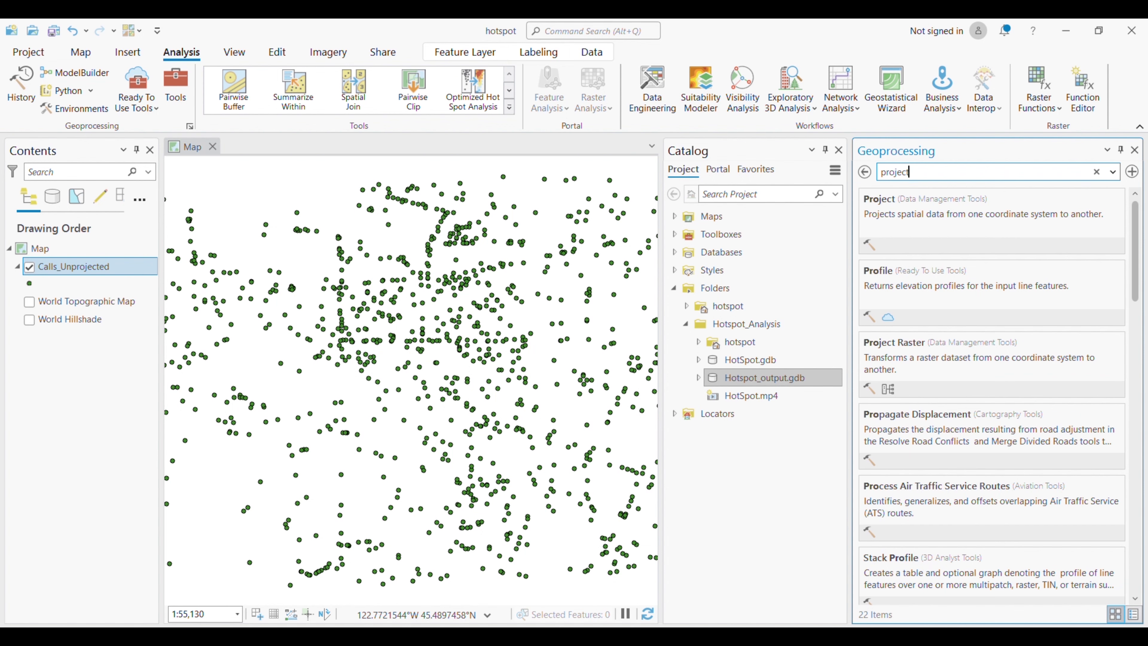
left_click(987, 217)
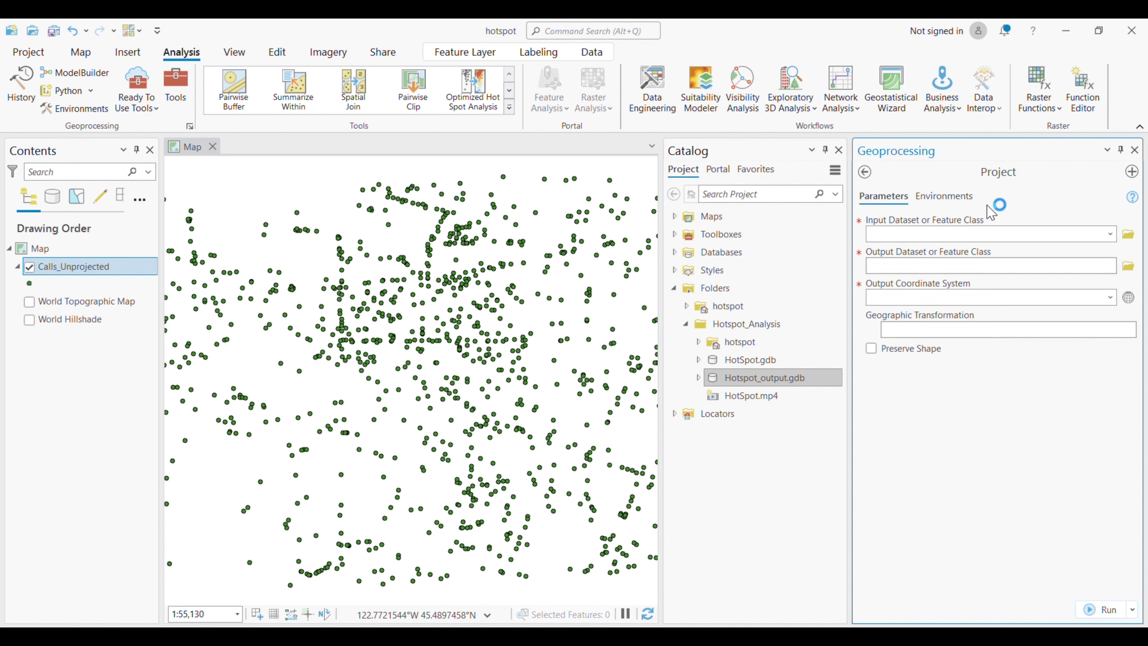
left_click(1110, 233)
left_click(1098, 249)
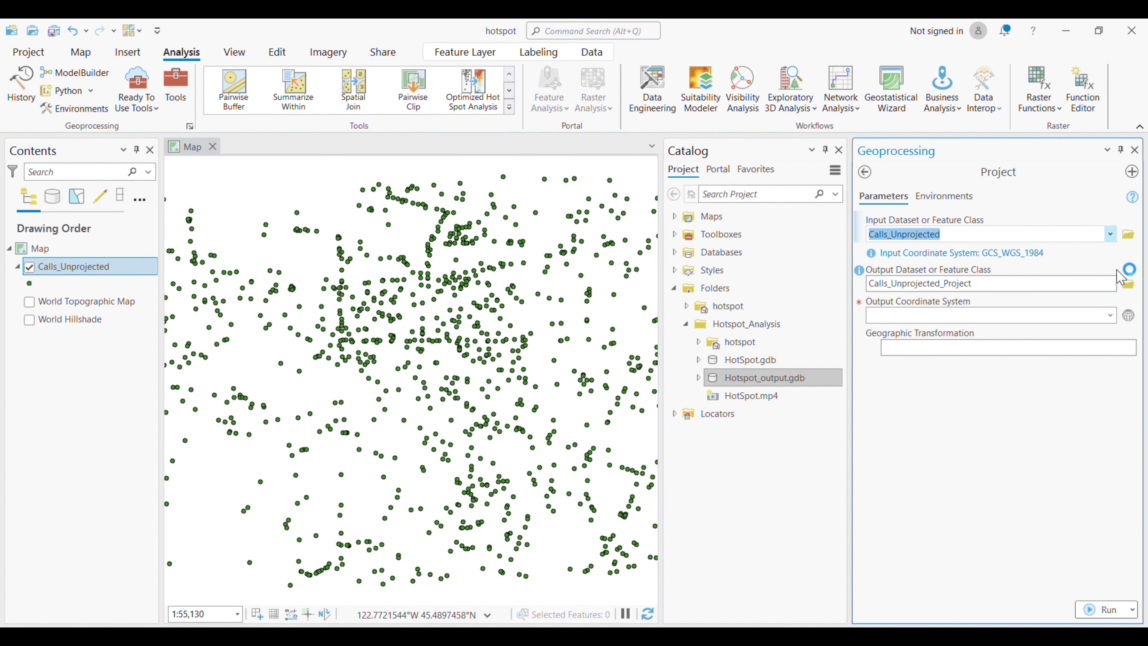
Step: Set the Project tool's output feature class to proj_calls inside Hotspot_output.gdb
left_click(1127, 283)
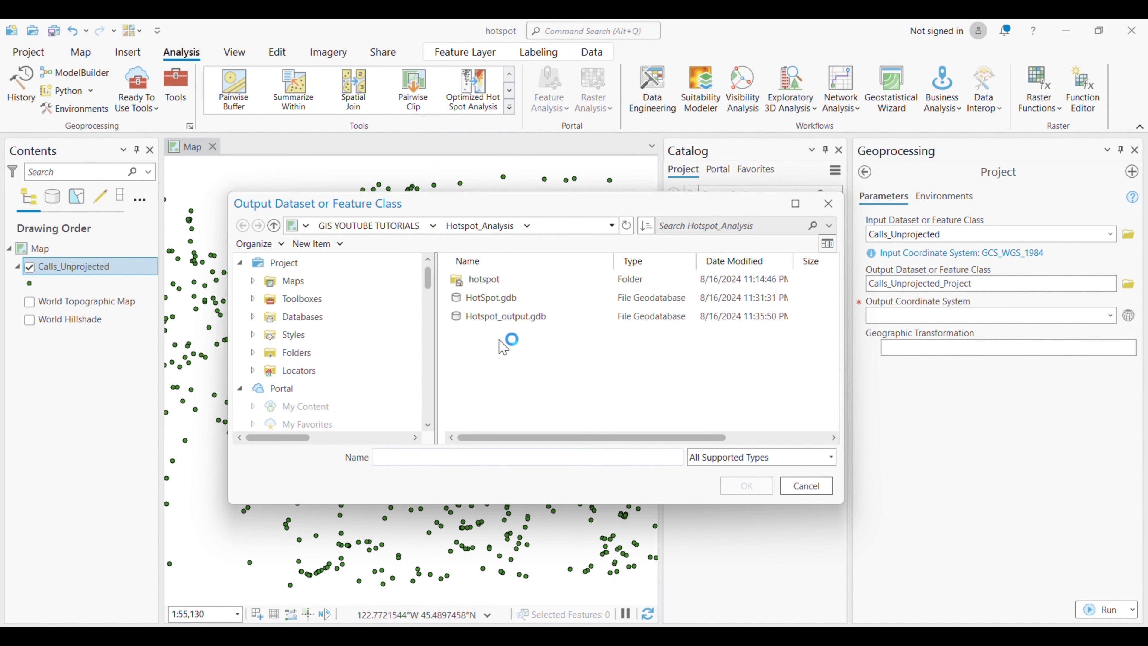
left_click(512, 320)
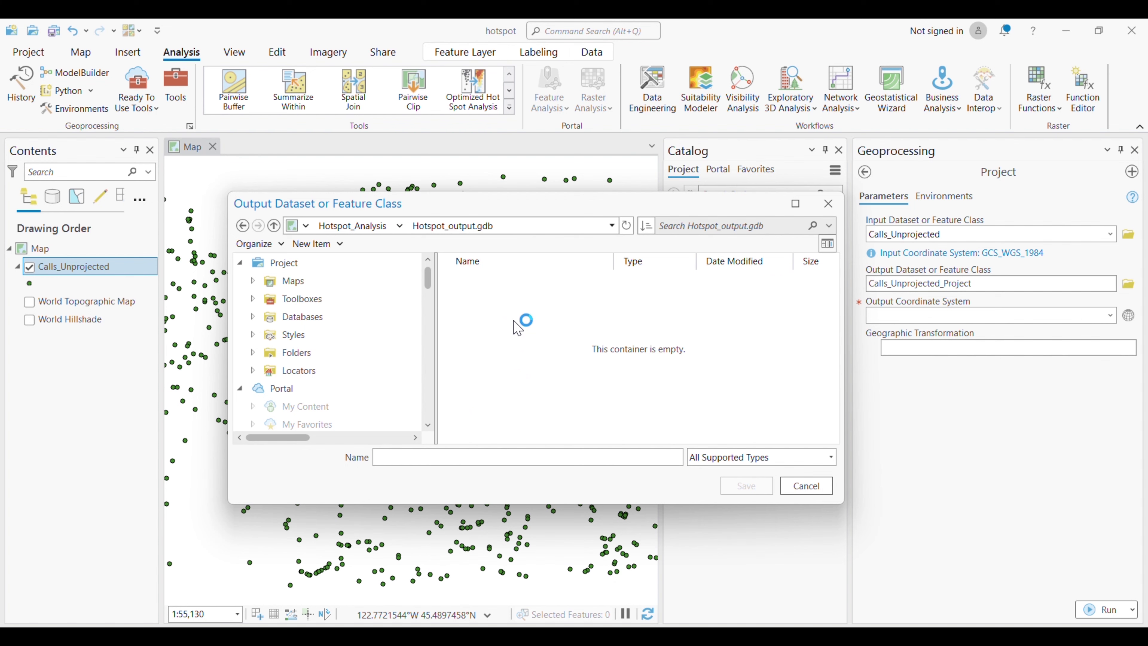
left_click(404, 457)
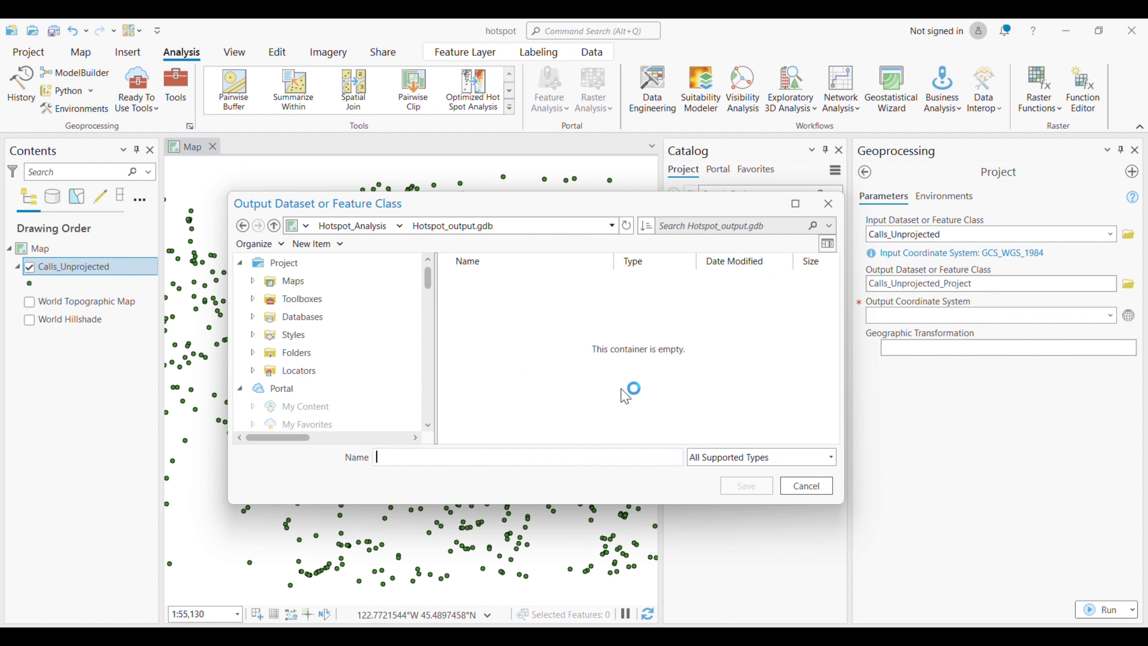
type("proj_")
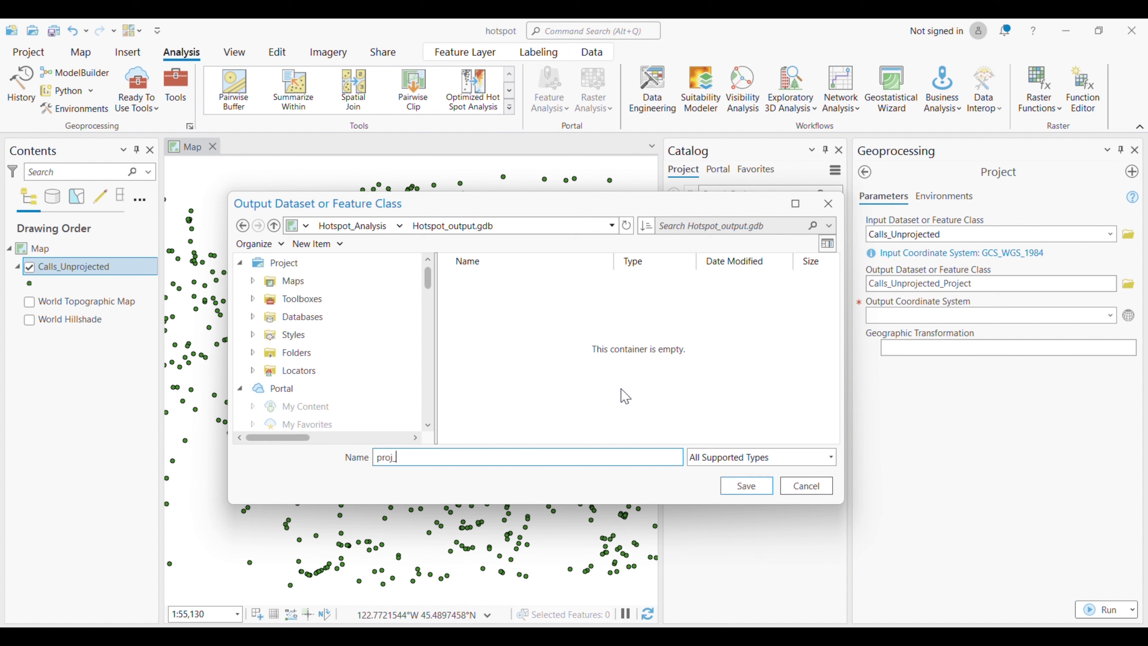
type("calls")
left_click(747, 483)
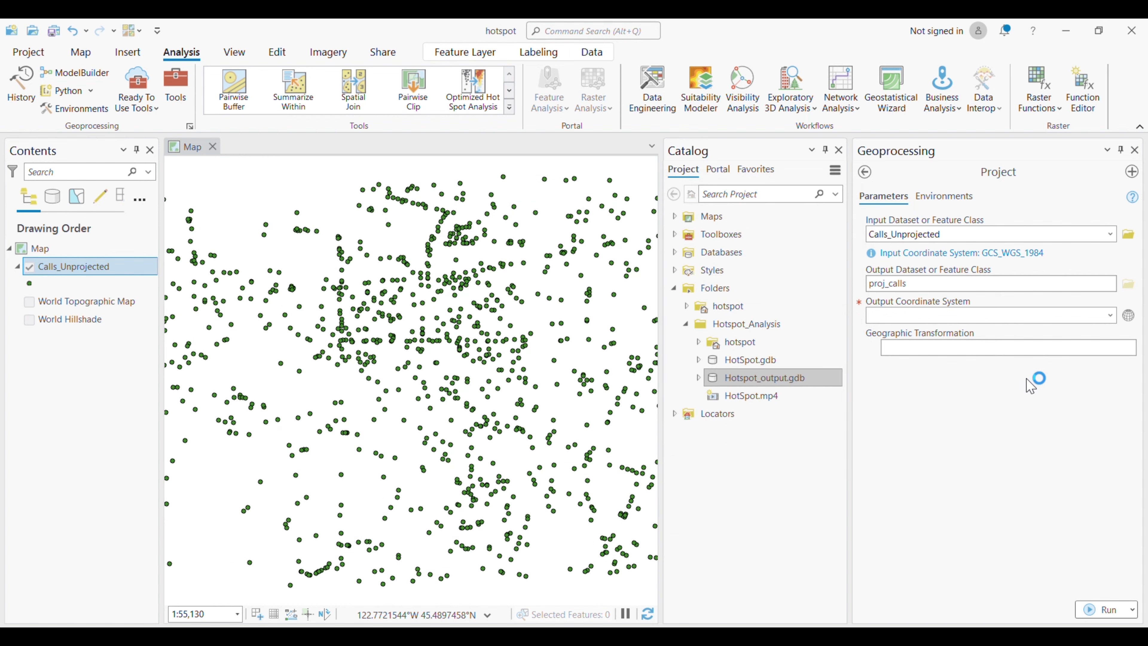
Step: Set the Project tool's output coordinate system to NAD 1983 StatePlane Oregon North FIPS 3601 (US Feet) and run the tool
left_click(1121, 316)
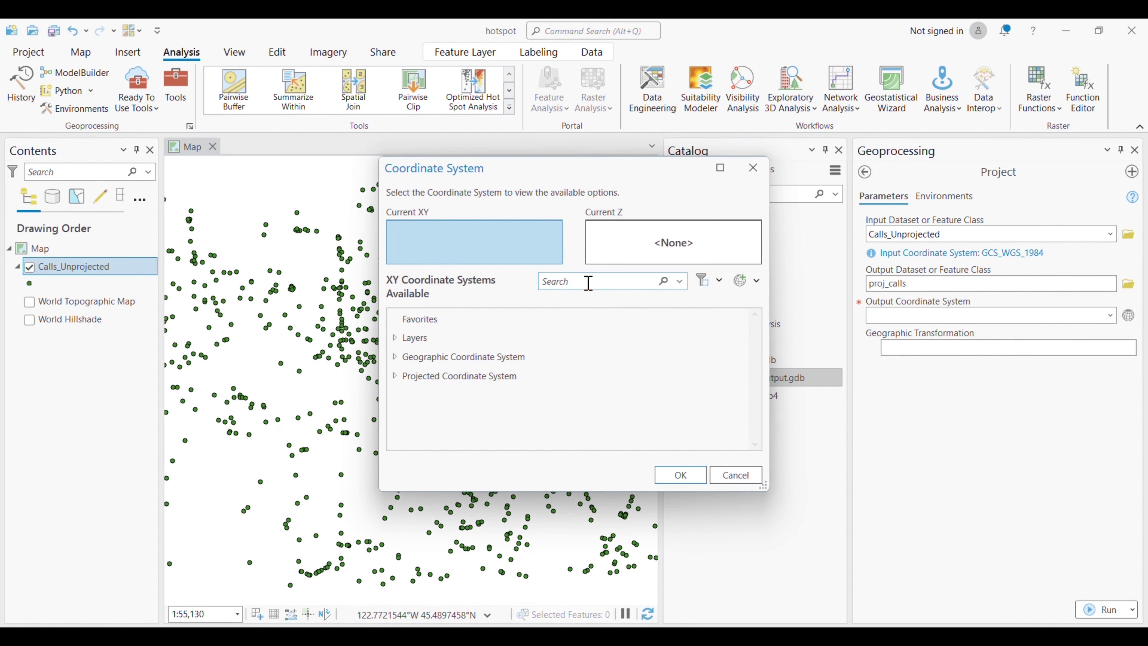
left_click(588, 283)
type("nad 1983 stateplane oregon")
key("Return")
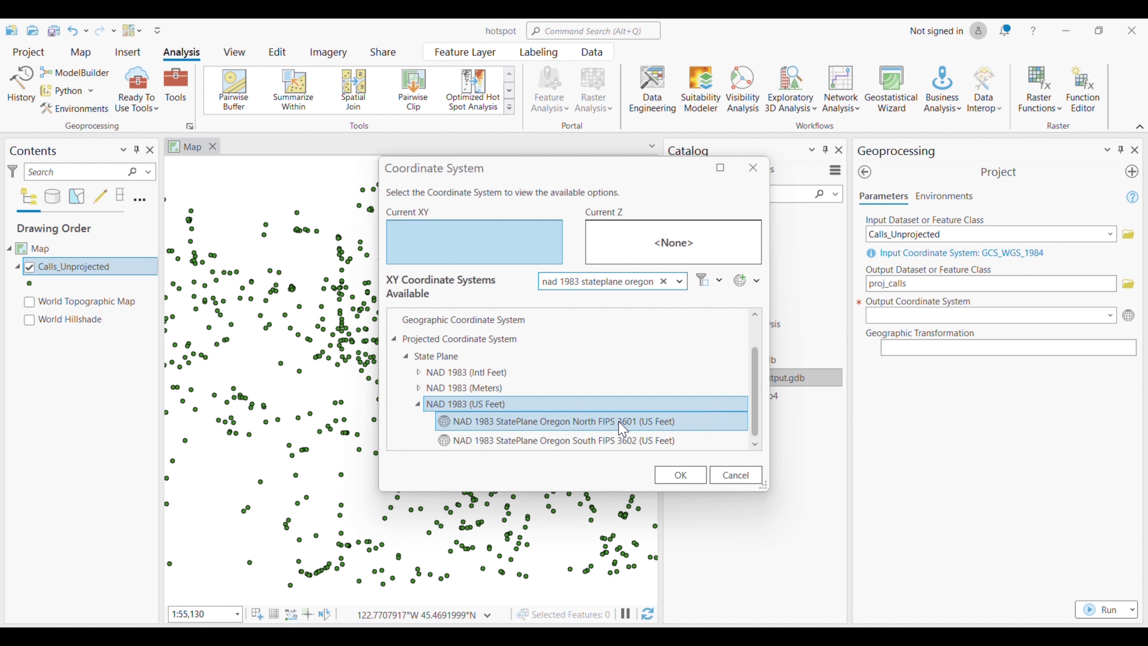
left_click(640, 425)
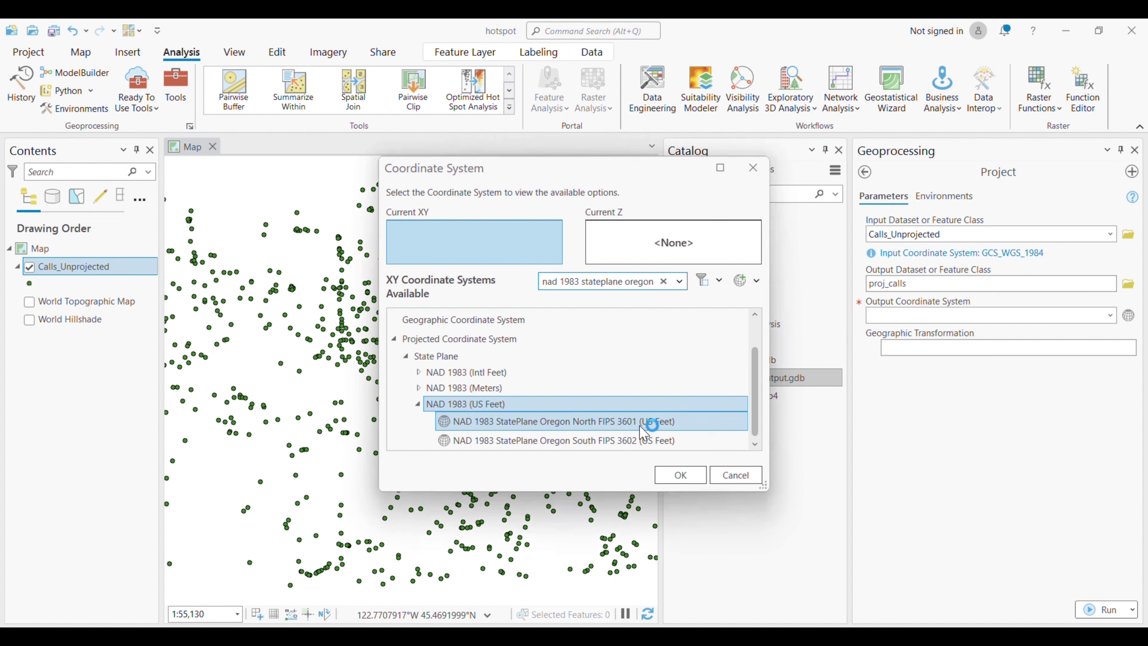
left_click(674, 473)
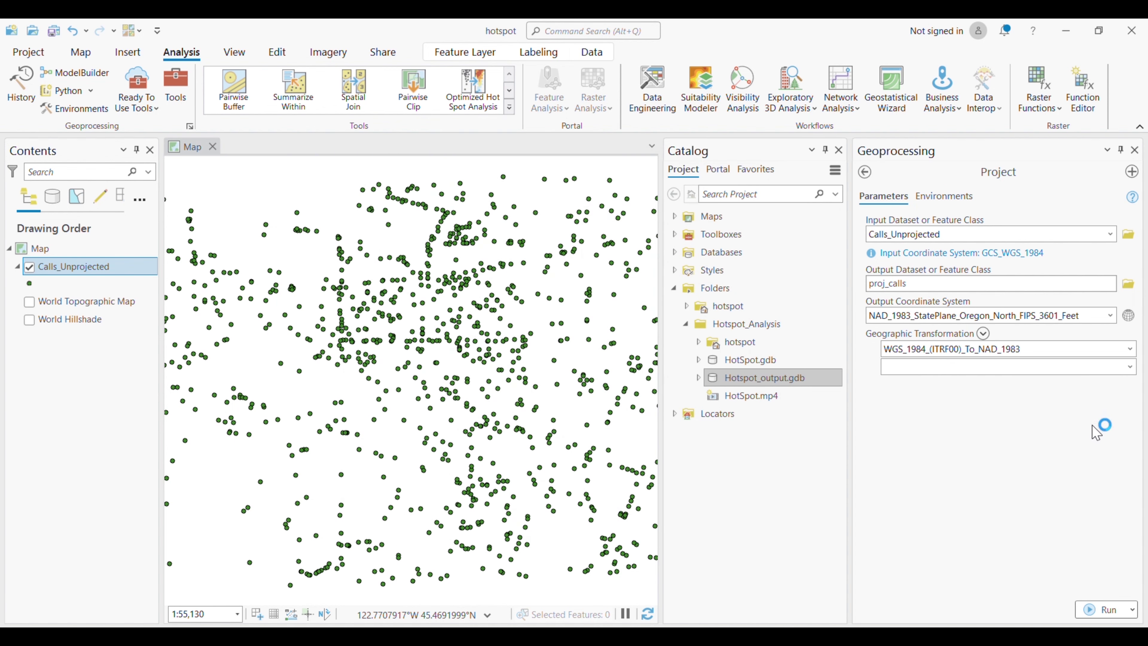
left_click(1107, 609)
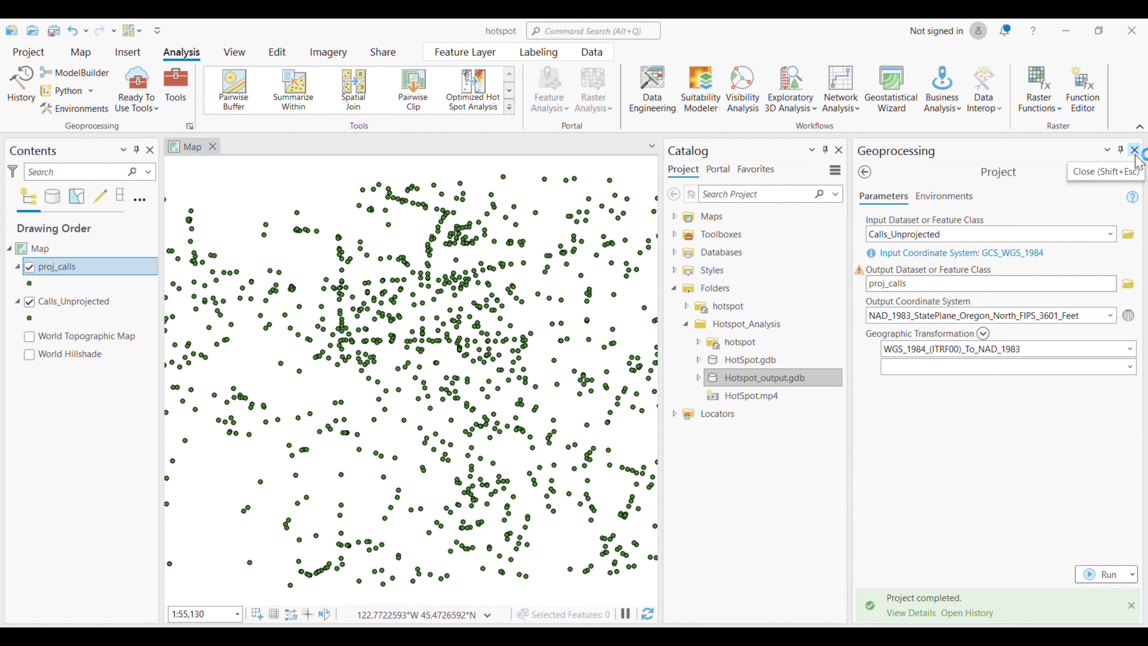
Step: Find the Copy Features data management tool and set proj_calls as its input features
left_click(864, 172)
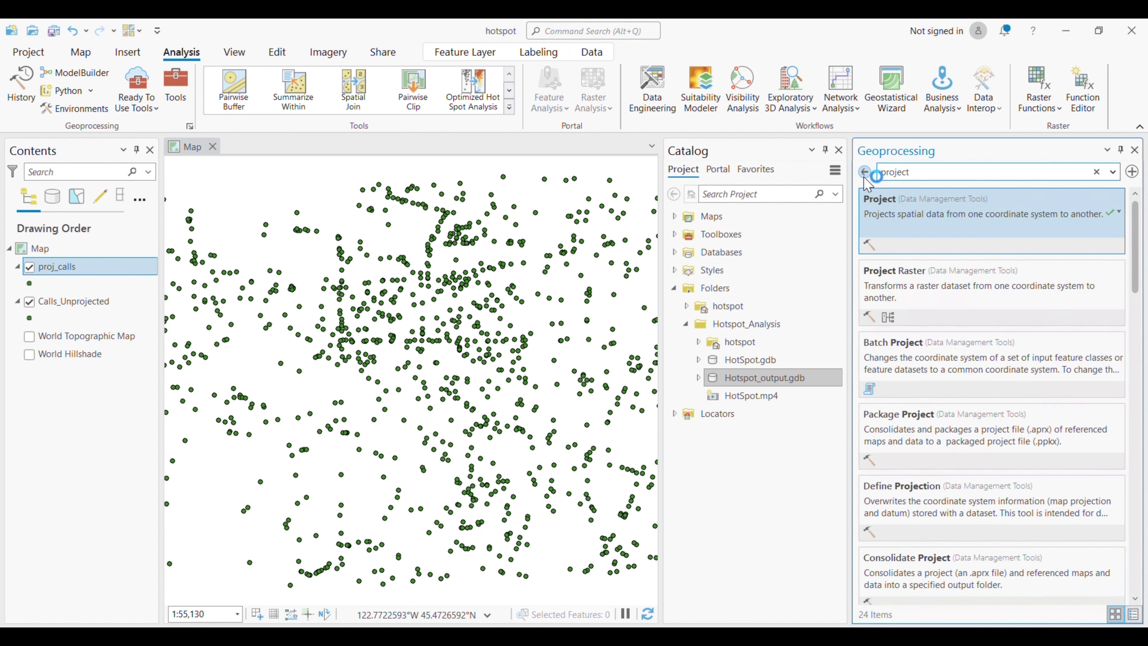
left_click_drag(890, 177, 874, 183)
type("copy ")
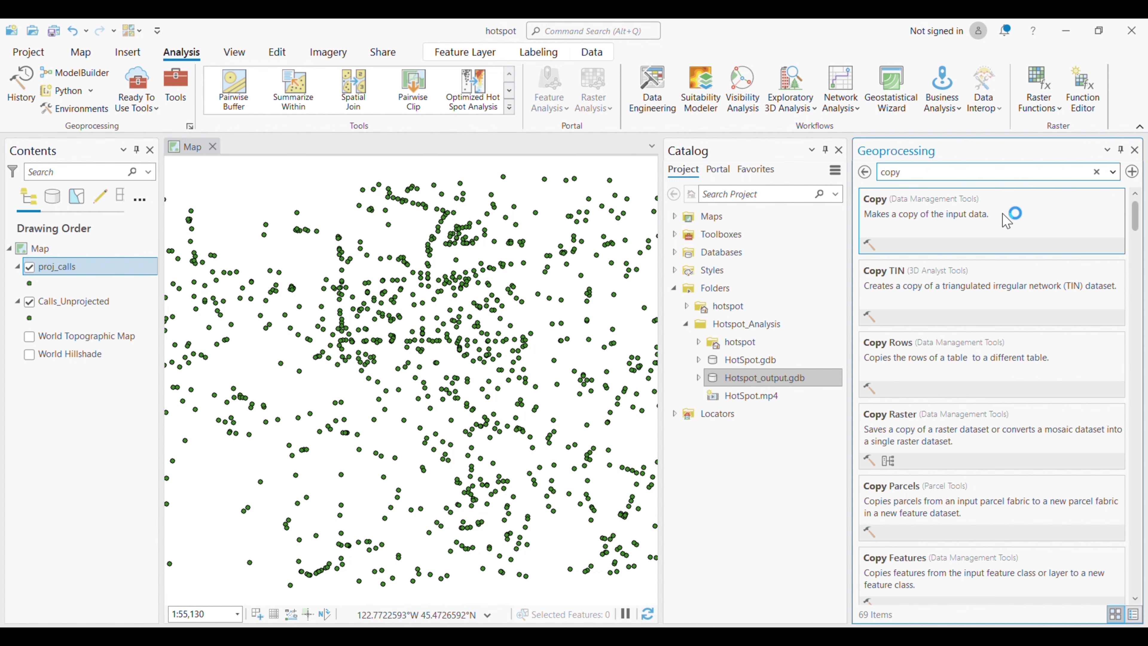
type("features")
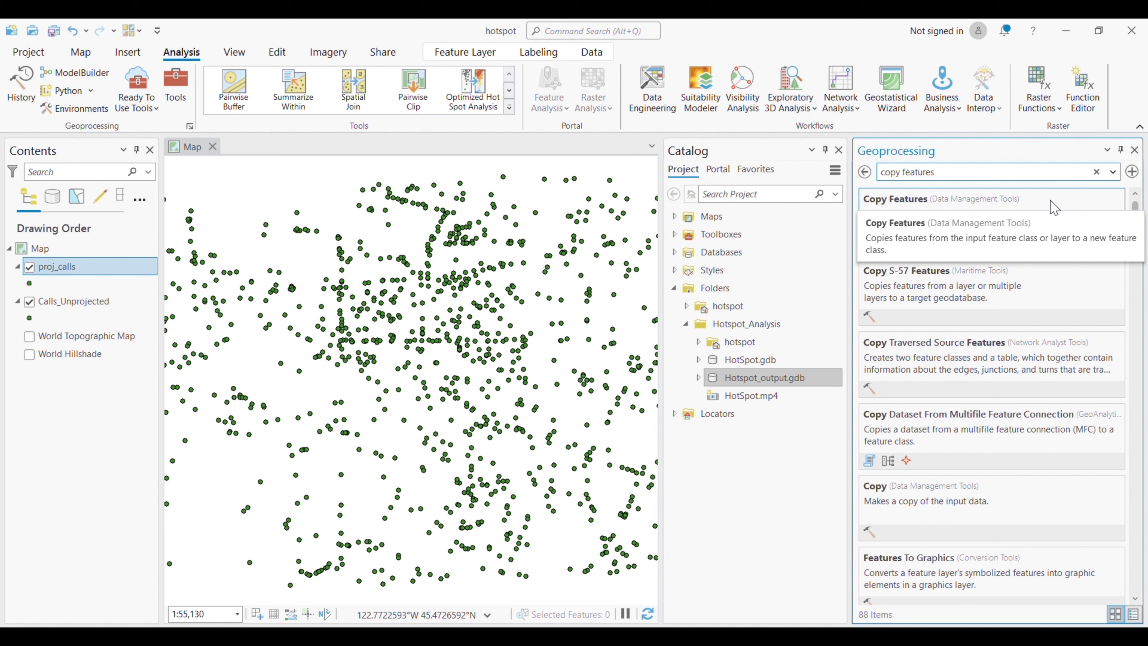
left_click(914, 209)
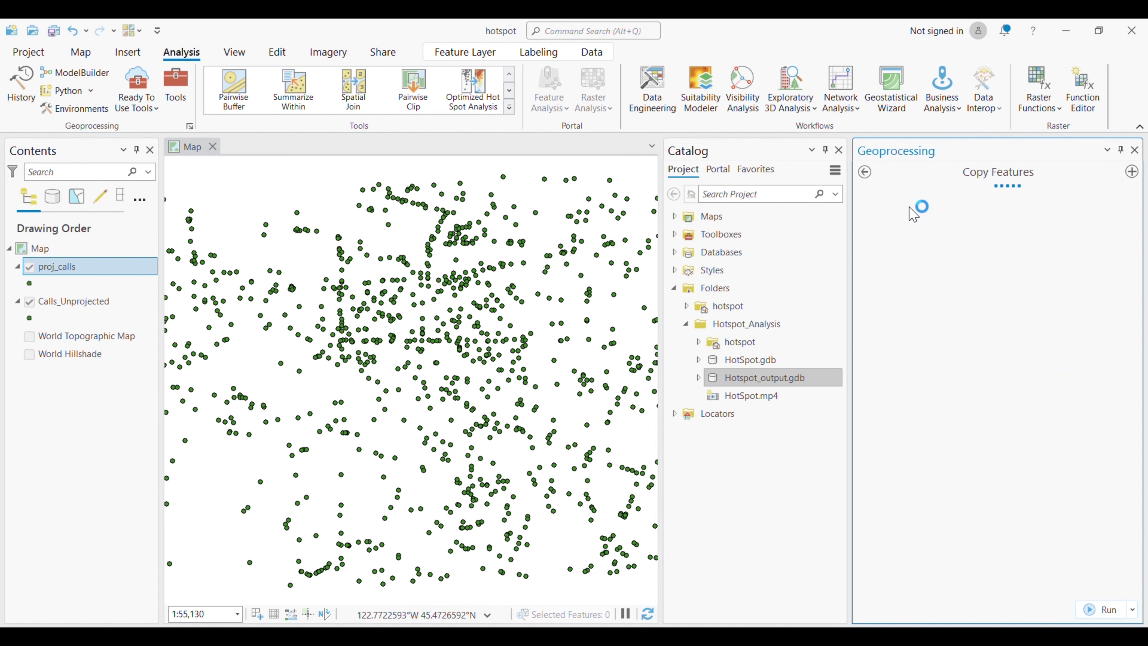
left_click(1082, 238)
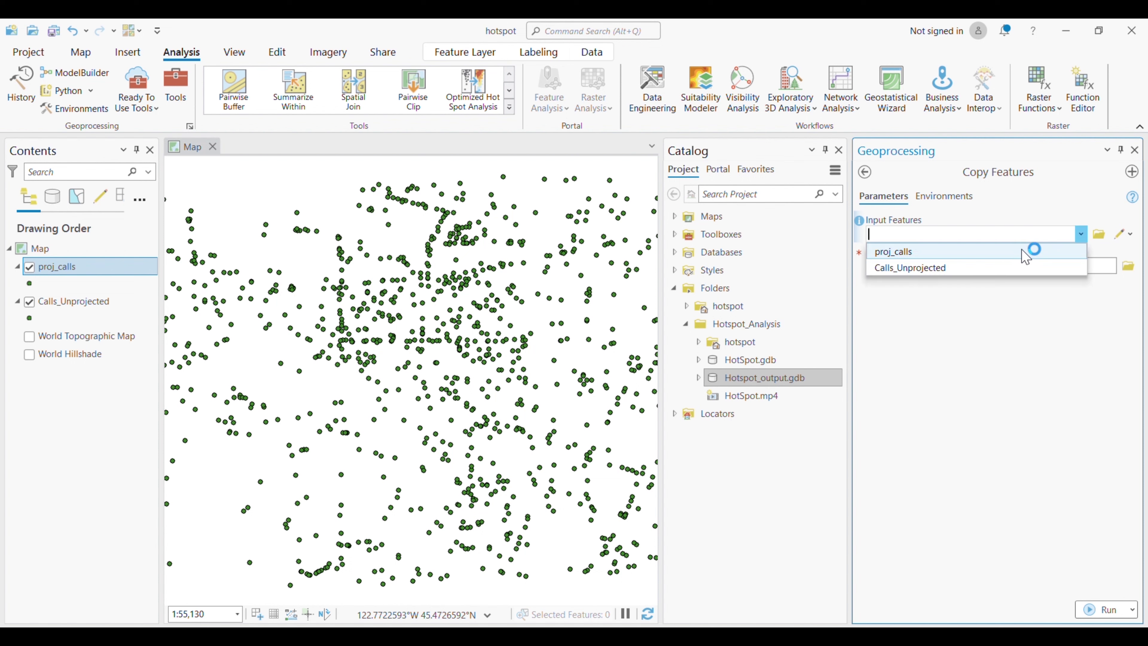
left_click(967, 253)
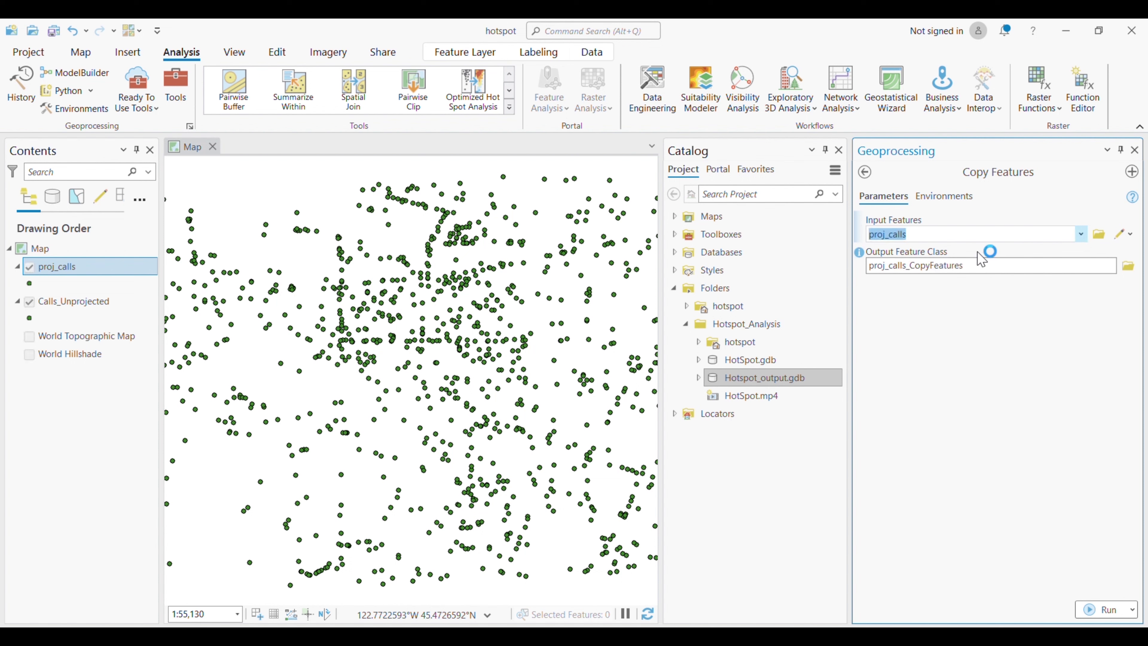
Step: Set the Copy Features output feature class to copy_calls inside Hotspot_output.gdb and run the tool
left_click(1127, 266)
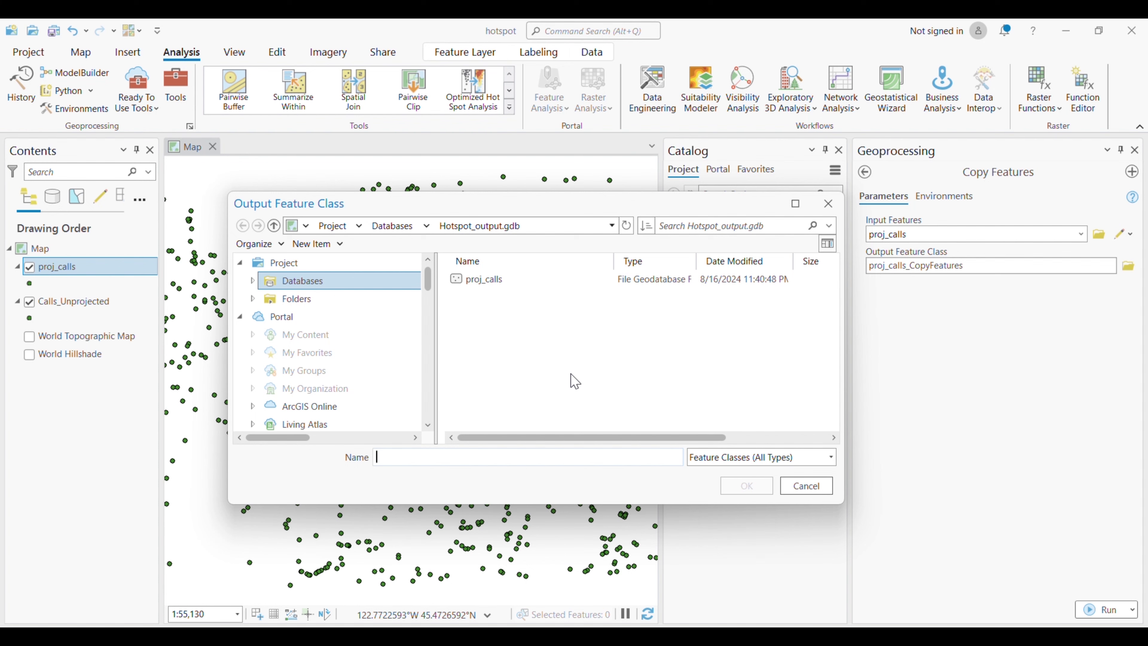
type("copy)")
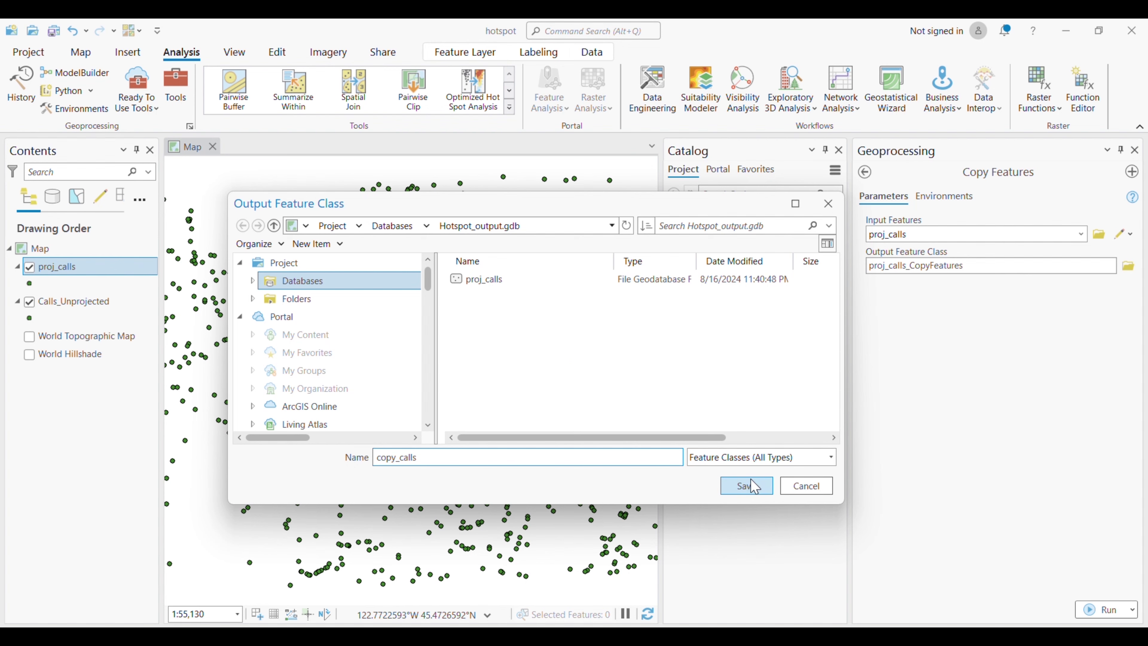
left_click(753, 487)
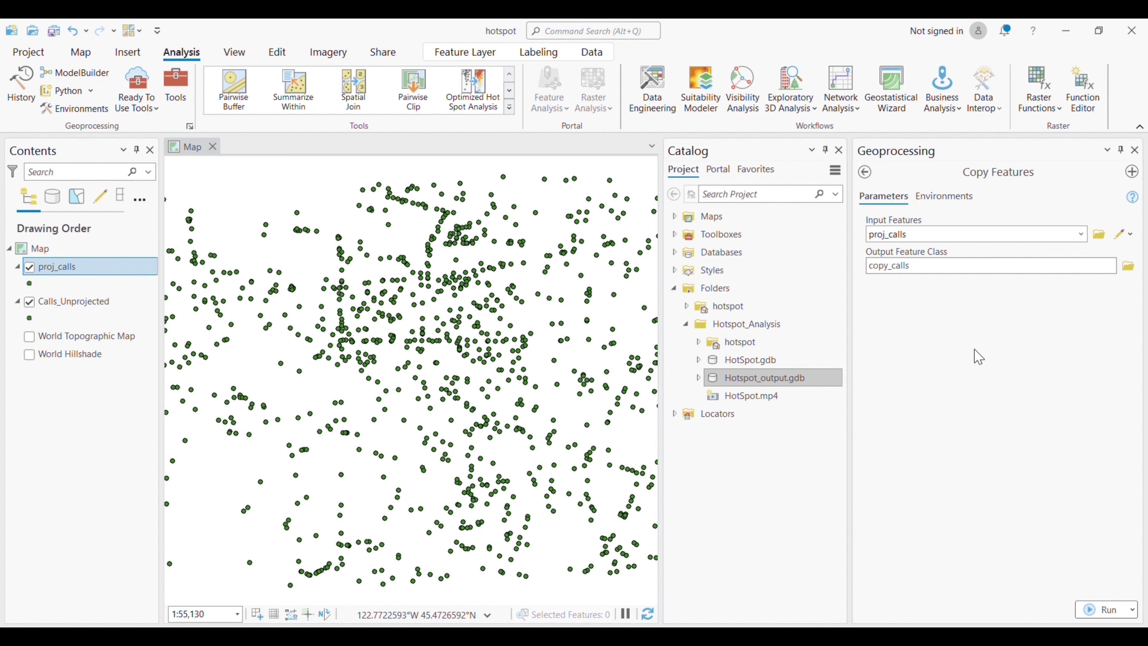
left_click(1105, 608)
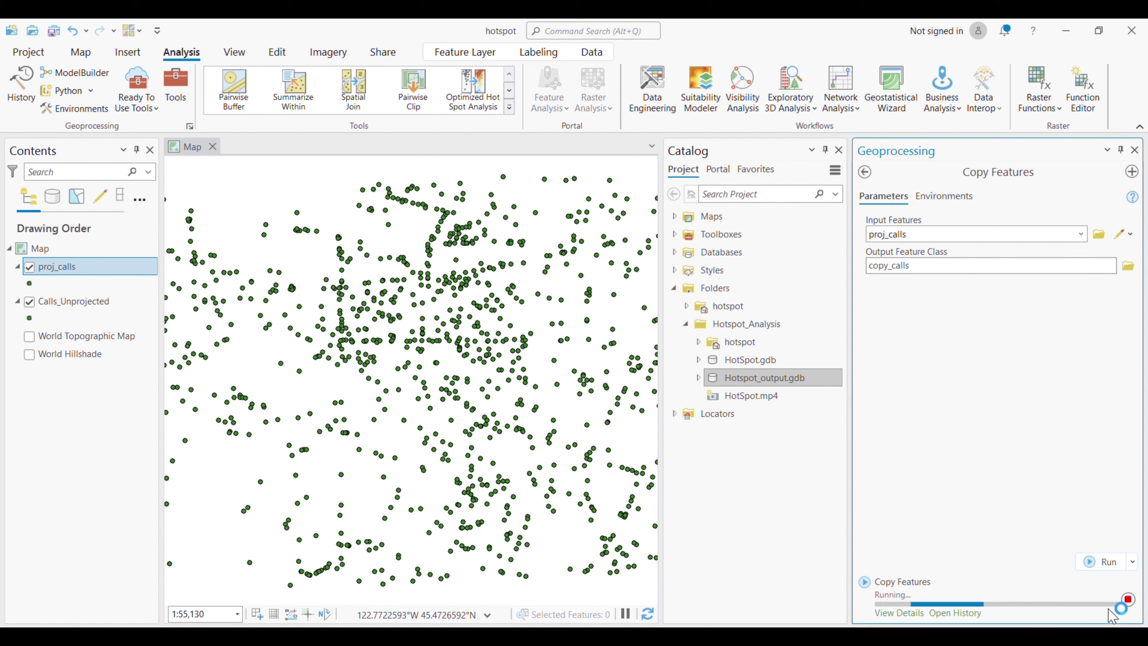
mouse_move(1111, 615)
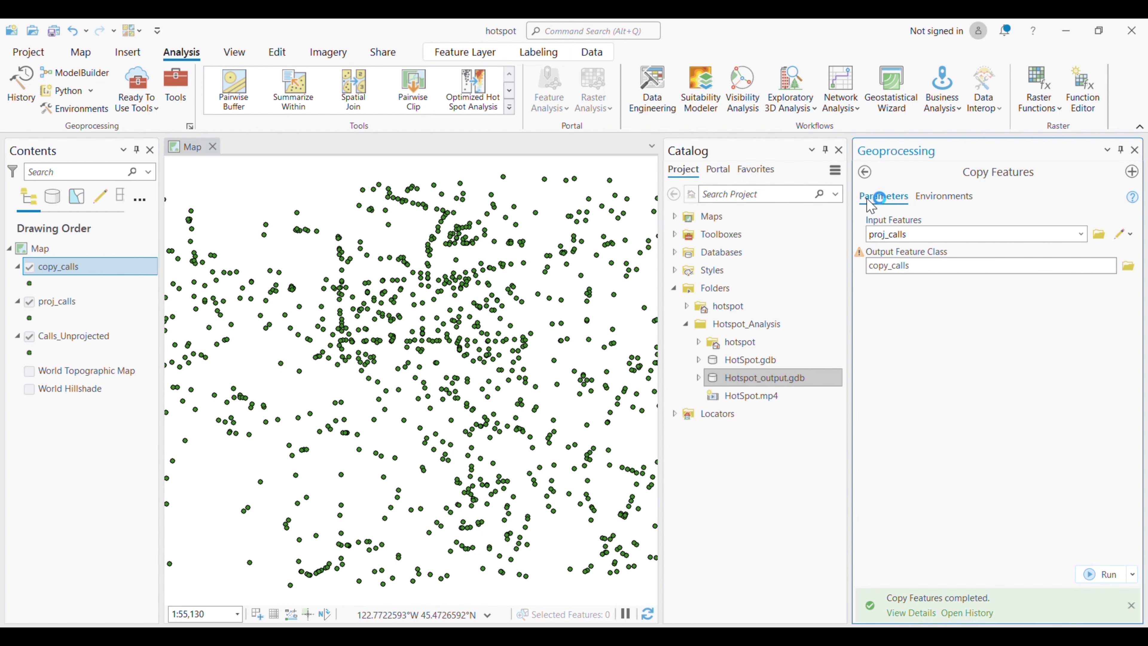
Step: Find the Integrate data management tool and set copy_calls as its input features
left_click(864, 172)
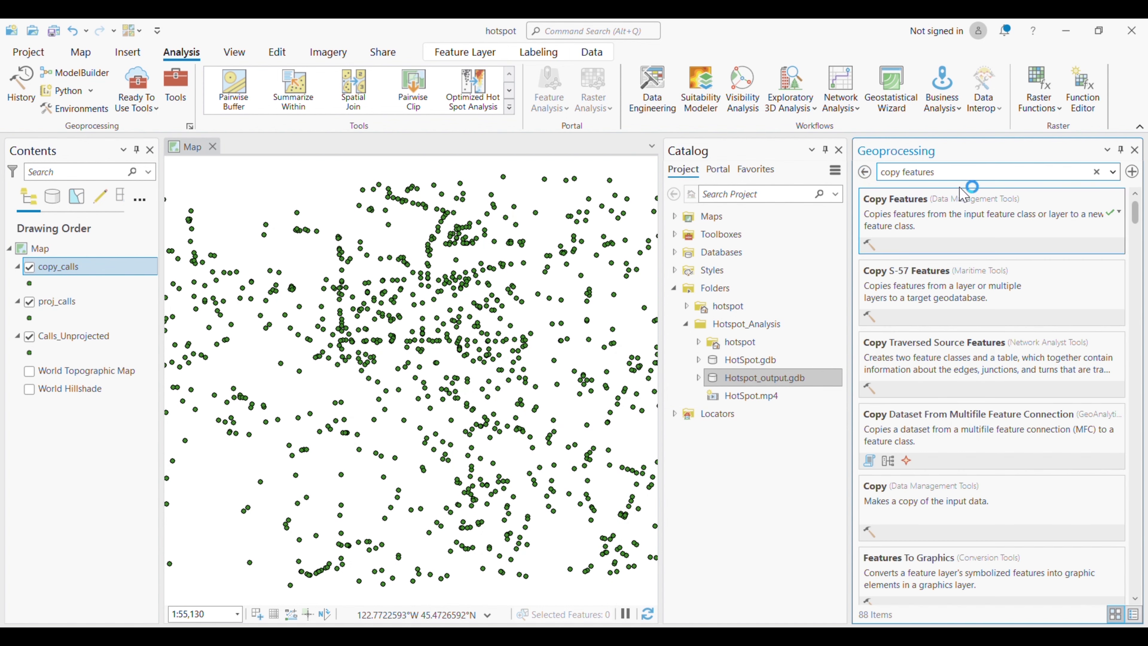
type("inte")
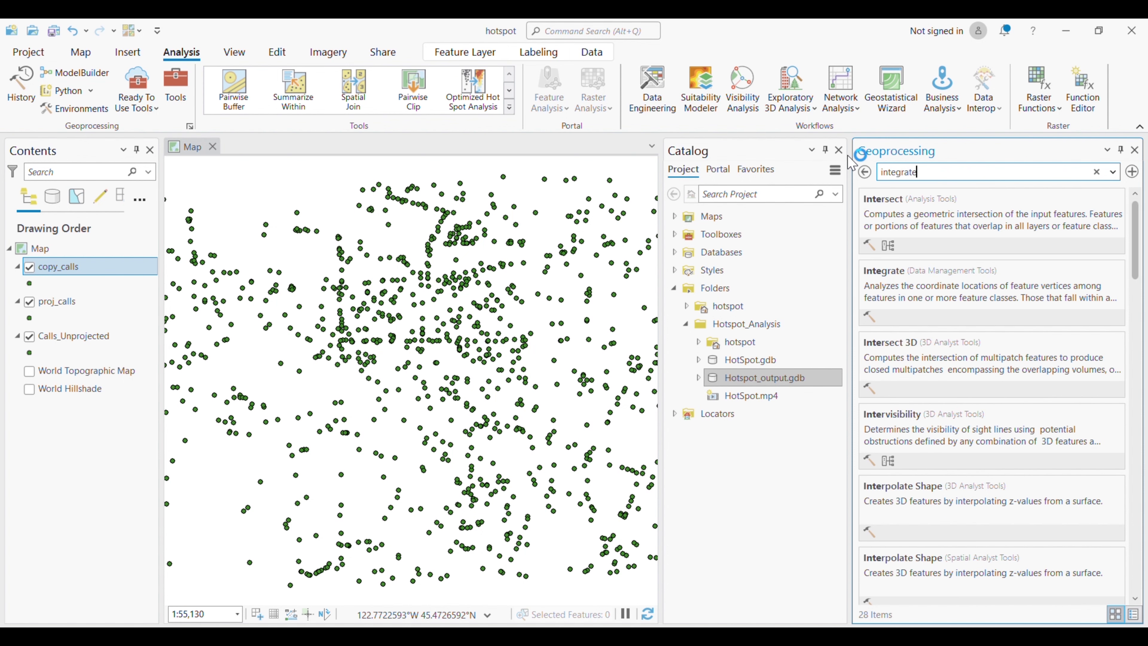
type("grate")
left_click(949, 199)
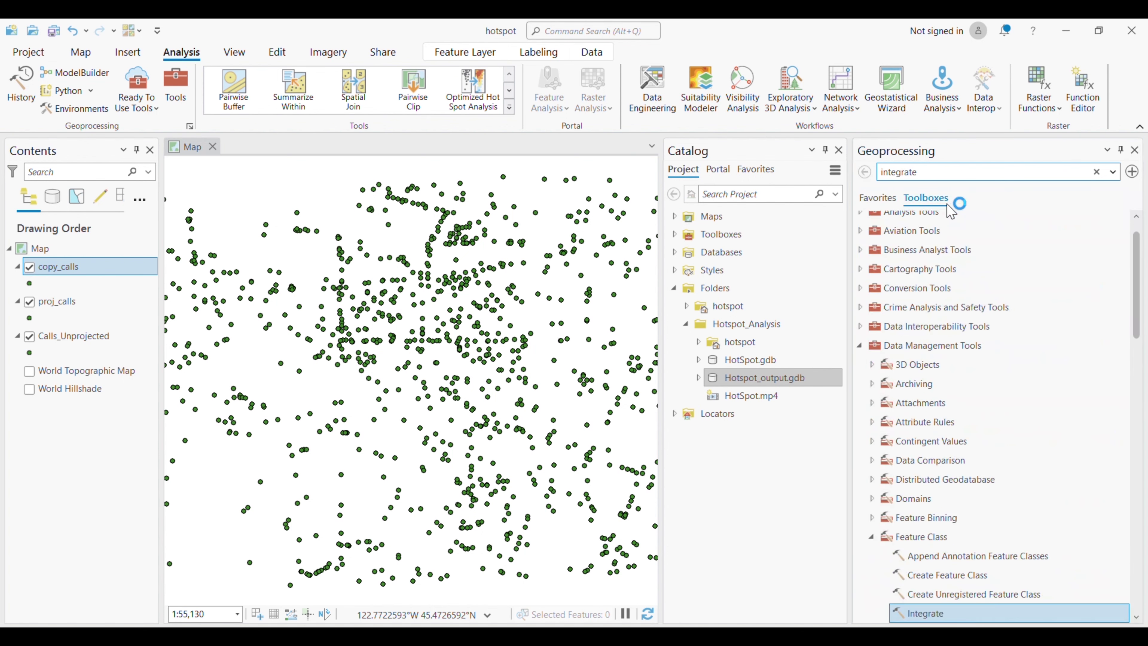
left_click(941, 616)
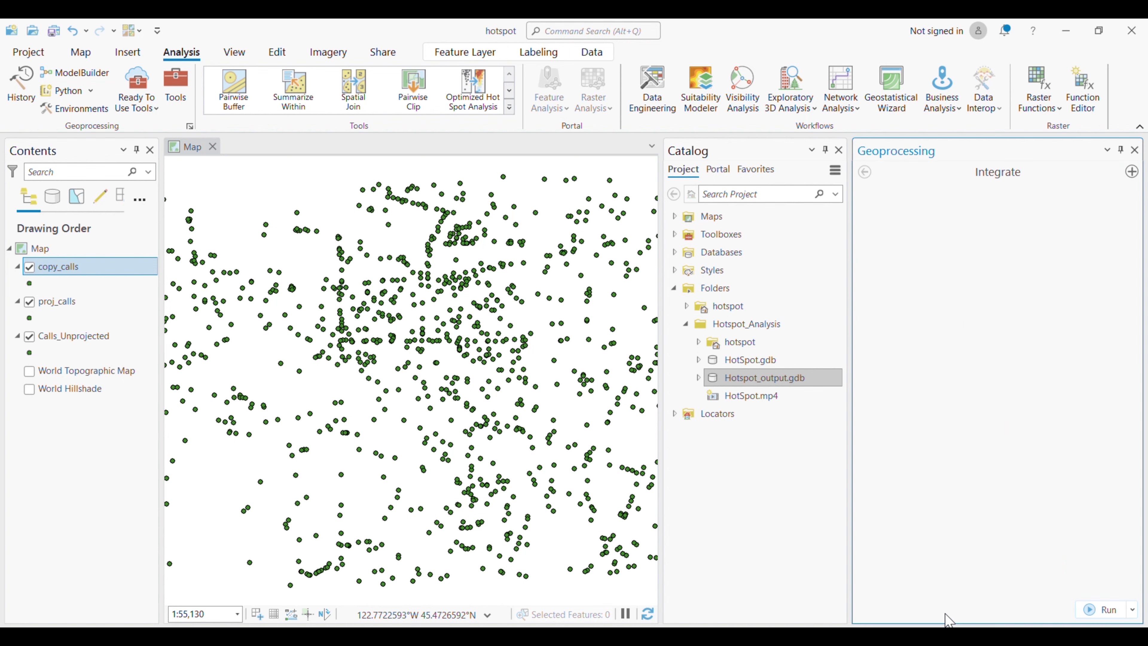
left_click(1018, 288)
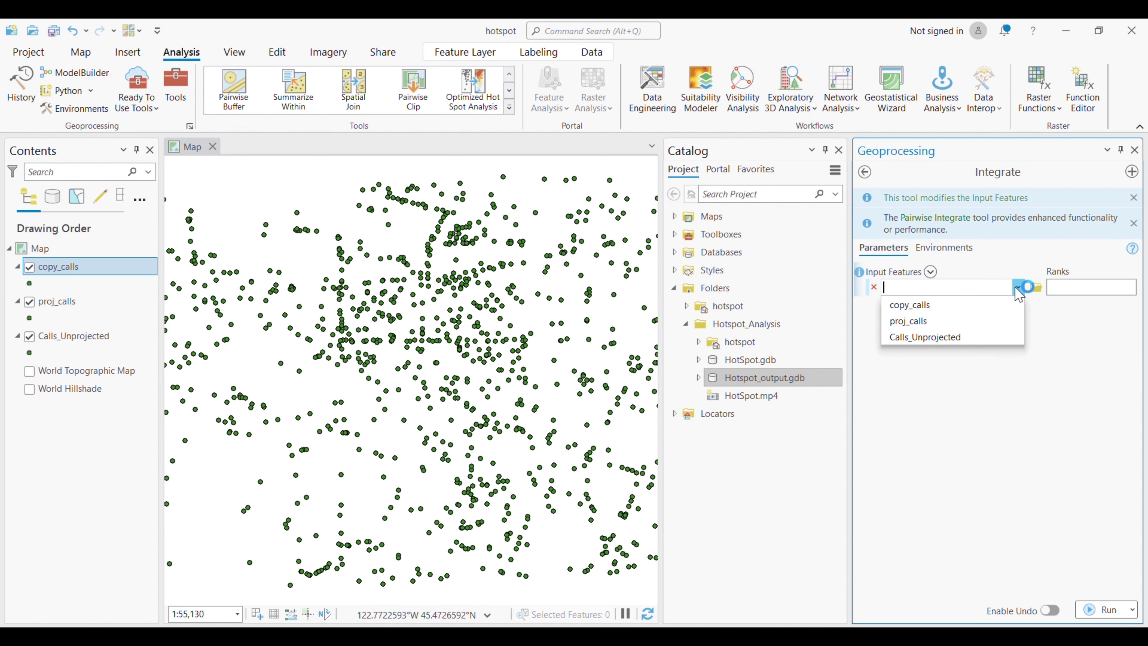
left_click(958, 304)
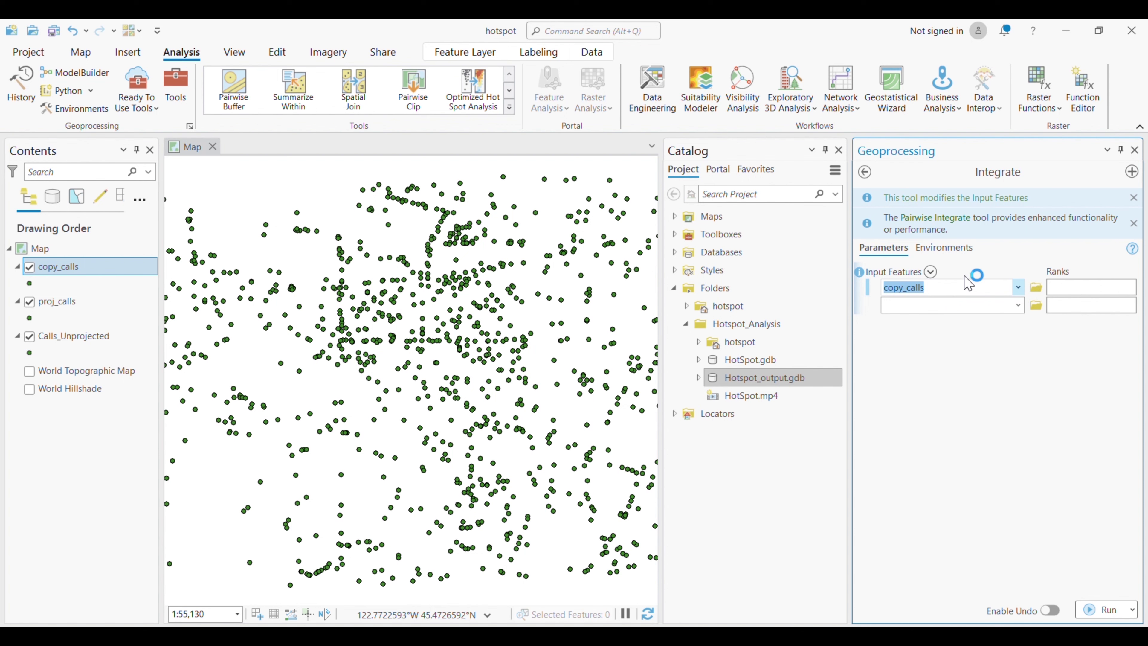
Step: Set the Integrate tool's XY Tolerance environment to 30 International Feet and run the tool on copy_calls
left_click(950, 250)
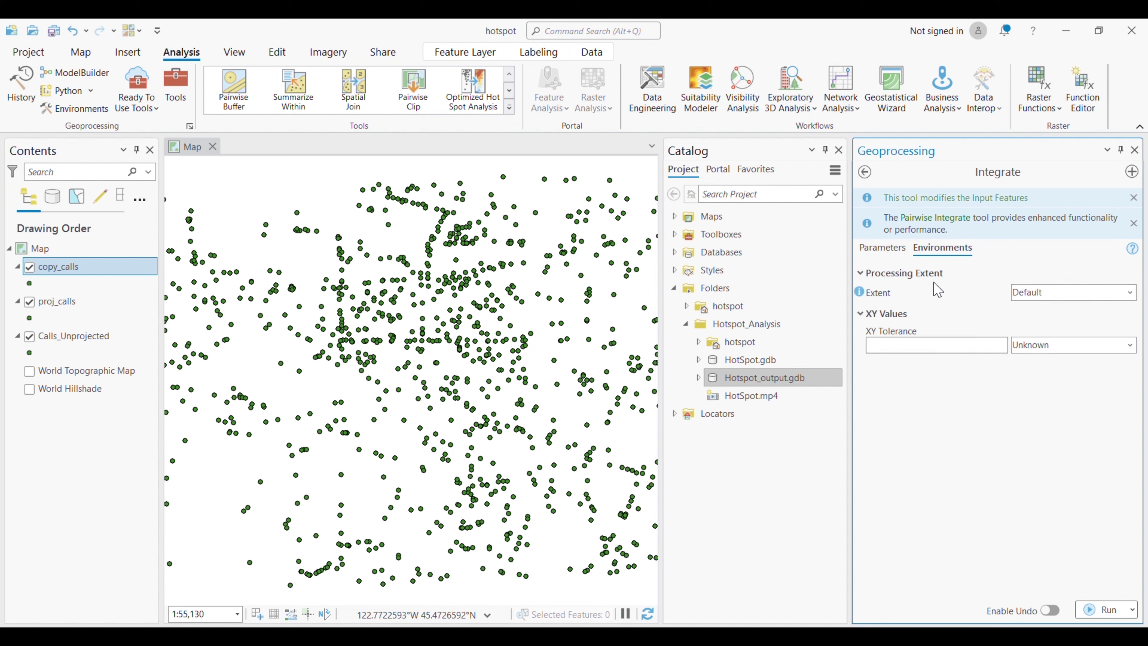
left_click(947, 348)
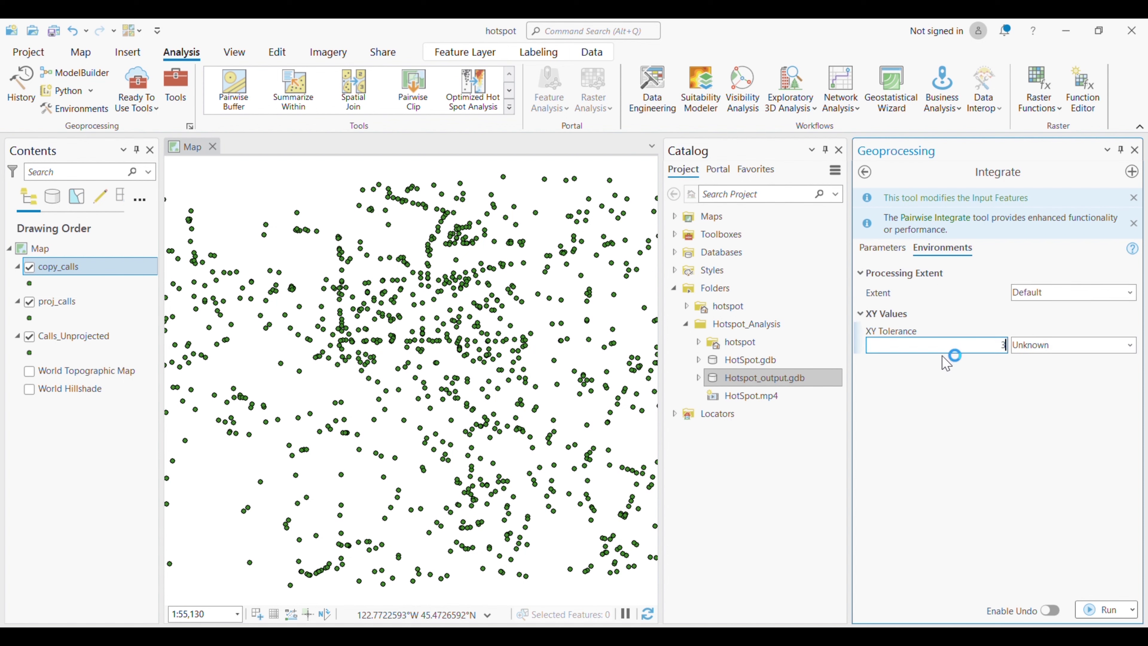
left_click(1075, 346)
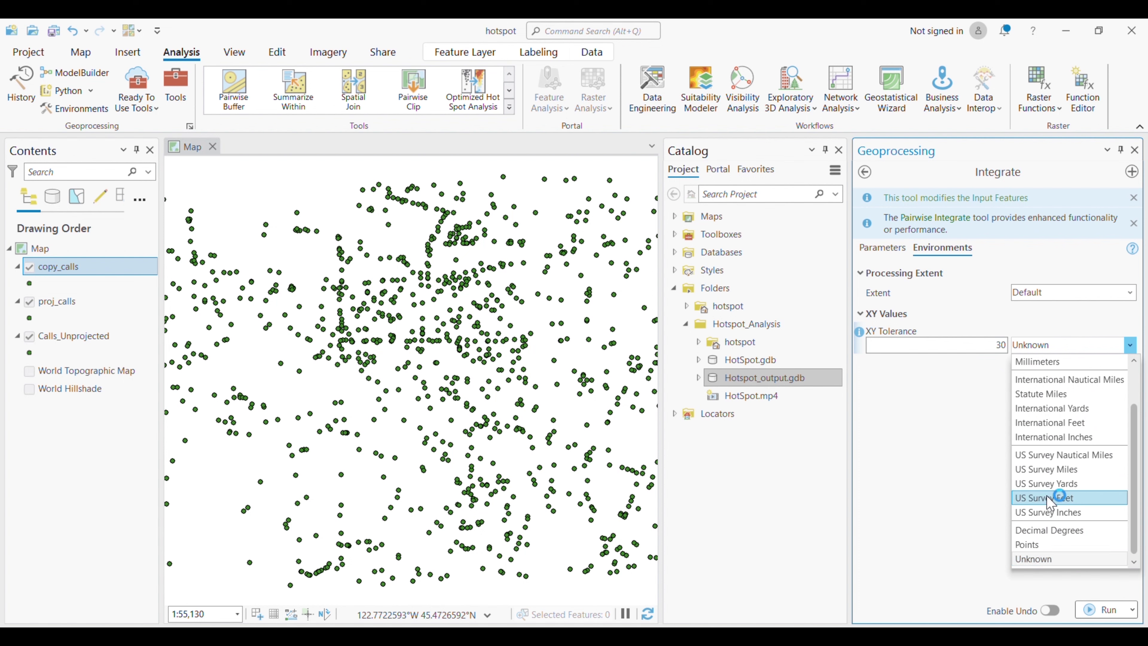
left_click(1050, 424)
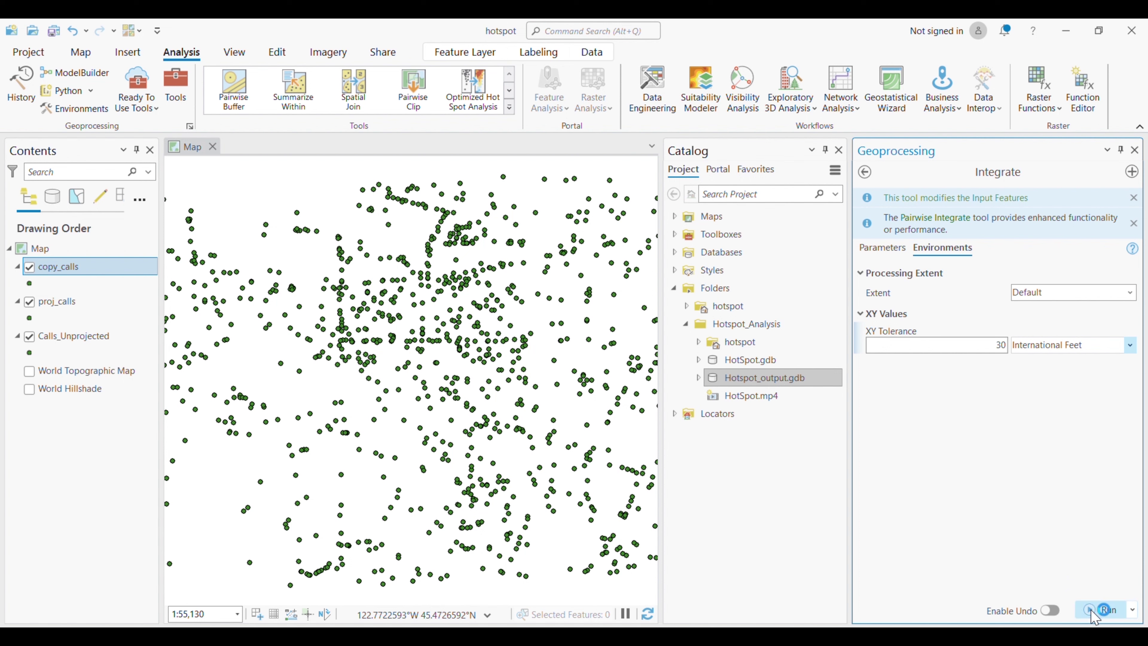
left_click(885, 250)
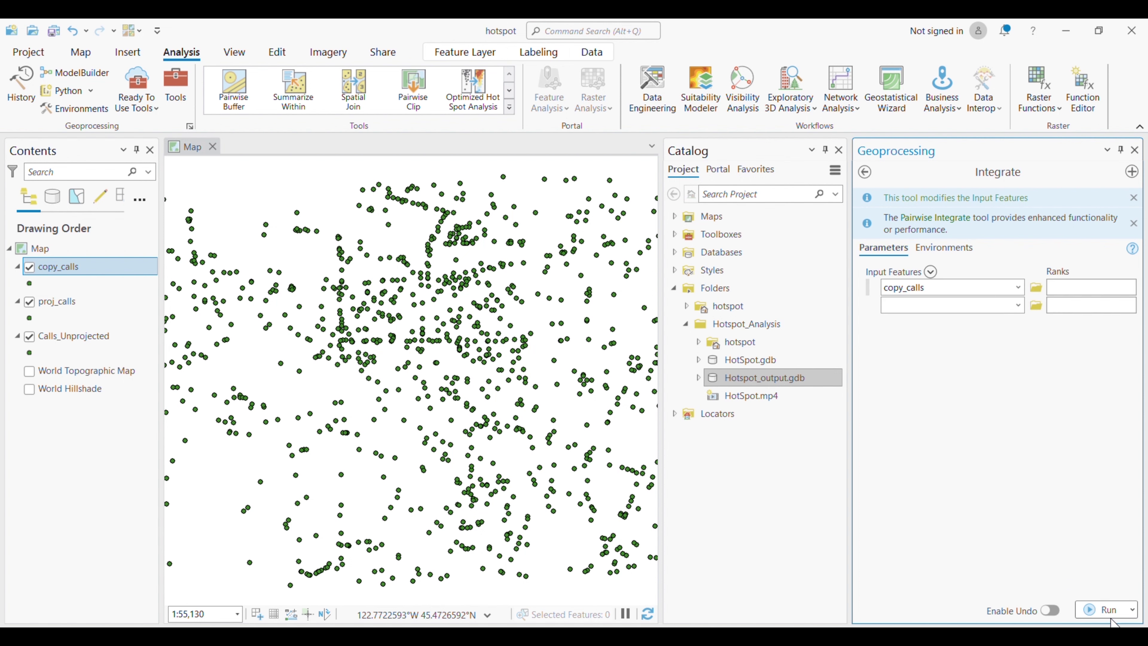
left_click(1108, 611)
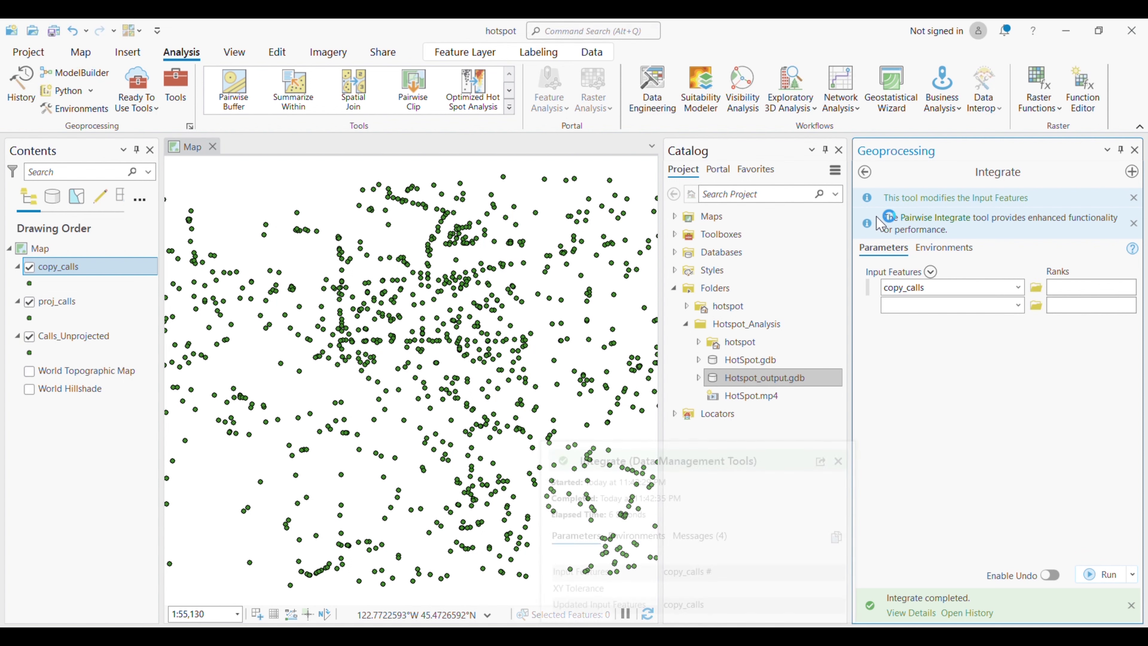
Step: Find the Collect Events spatial statistics tool and set copy_calls as its input incident features
left_click(865, 172)
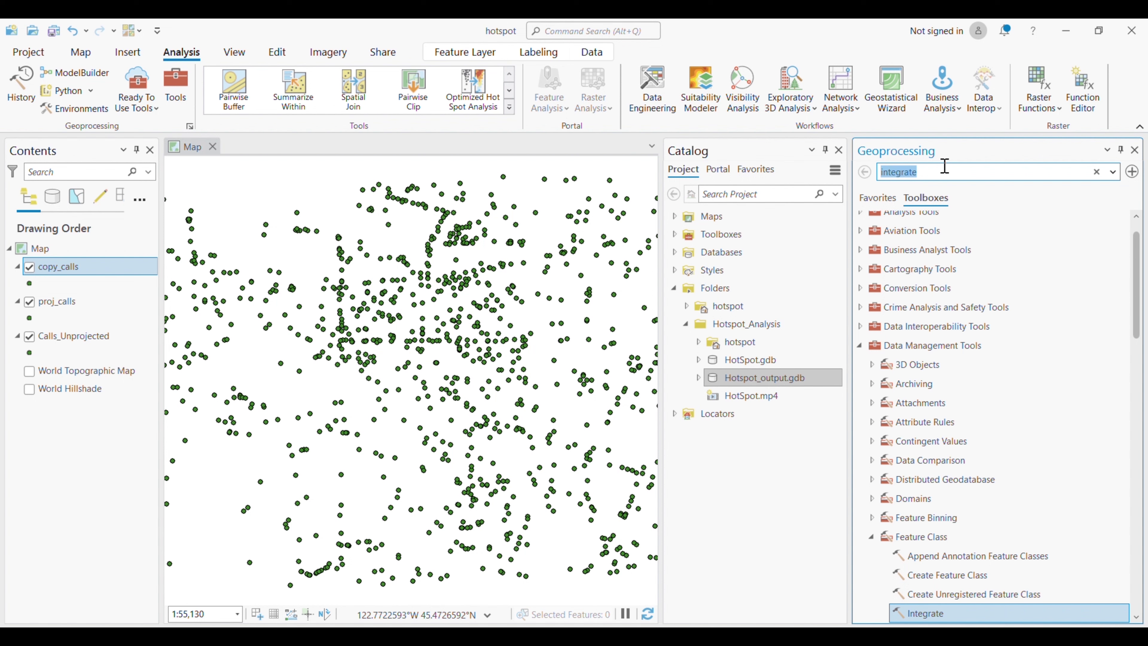
type("collect events")
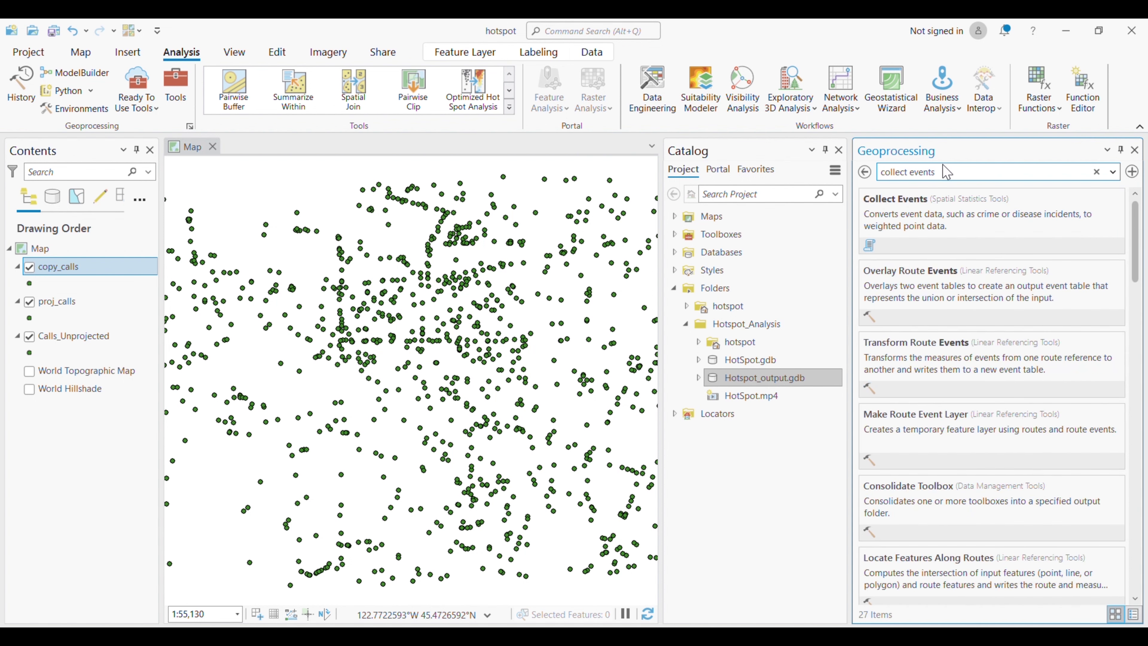
left_click(967, 217)
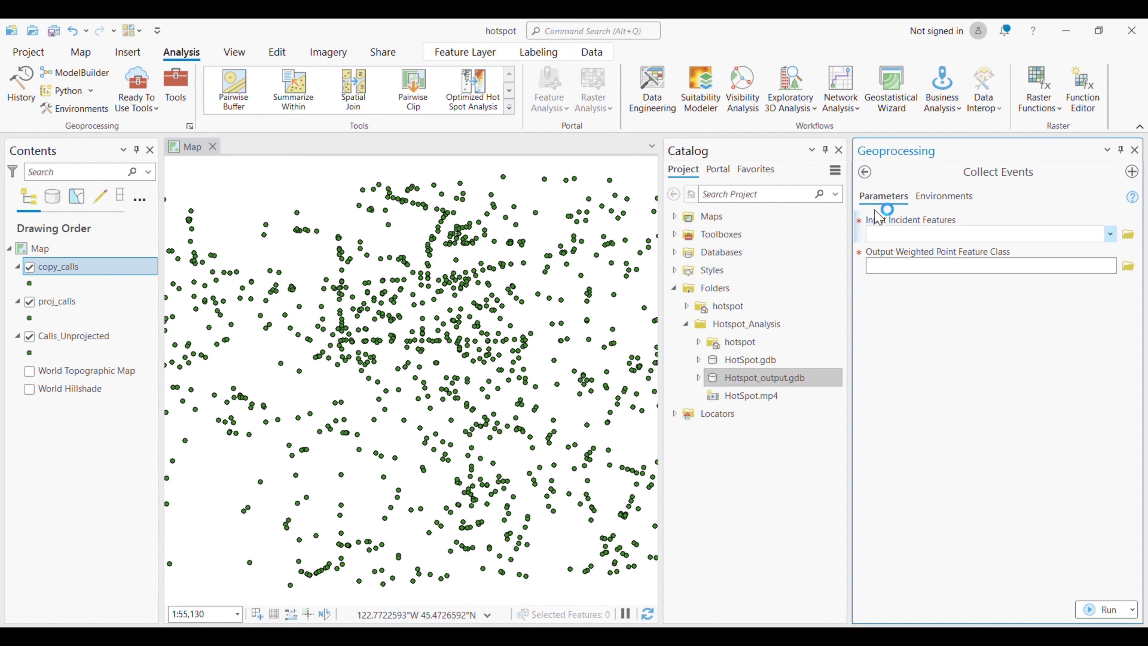
left_click(1110, 233)
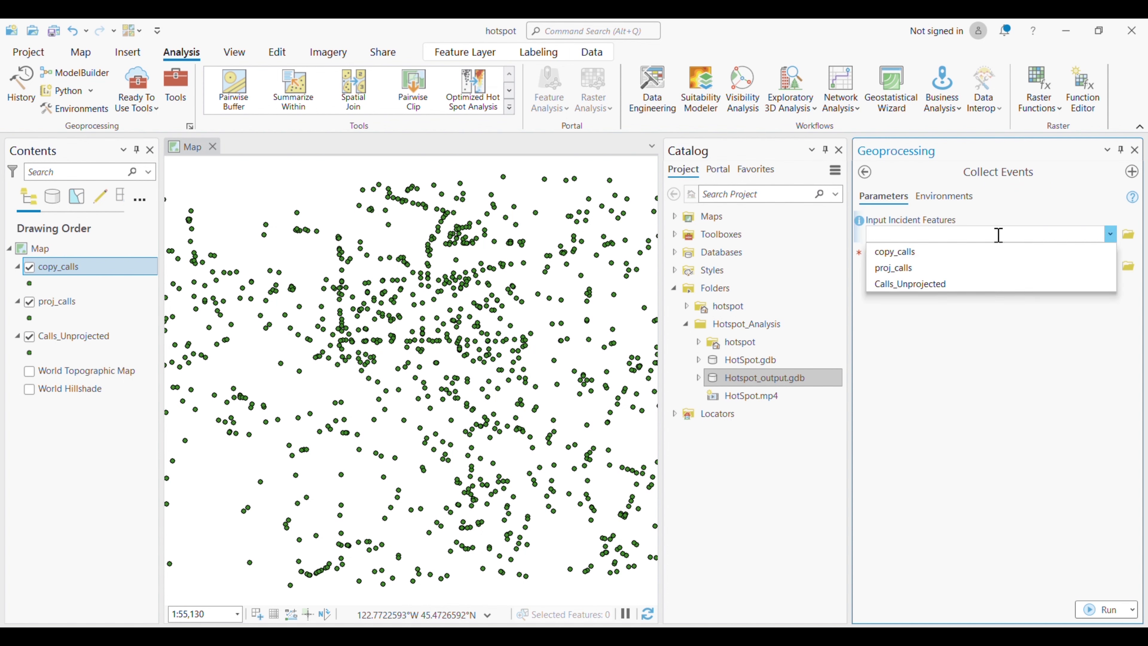
left_click(937, 251)
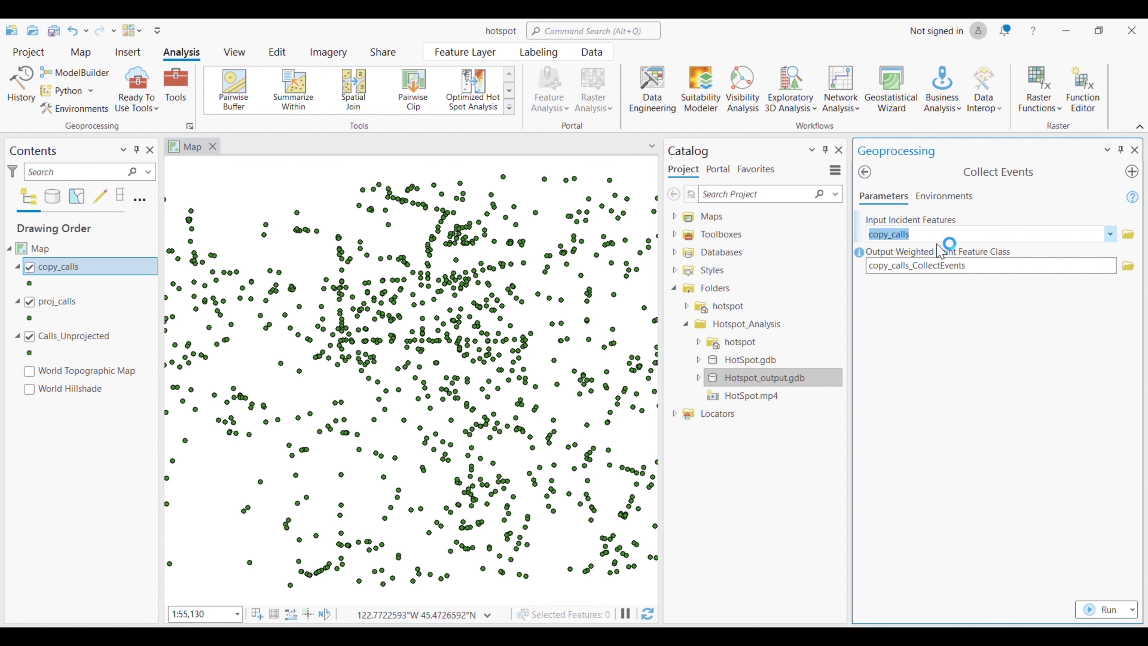
Step: Set the Collect Events output feature class to collect_calls inside Hotspot_output.gdb and run the tool
left_click(1128, 266)
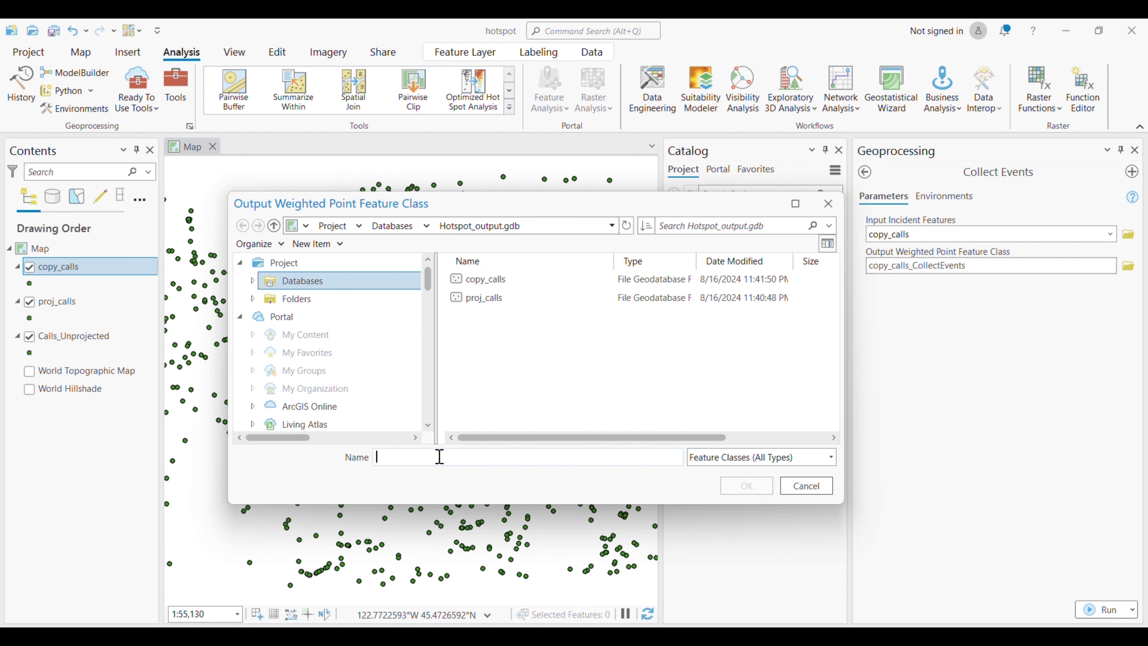
type("col")
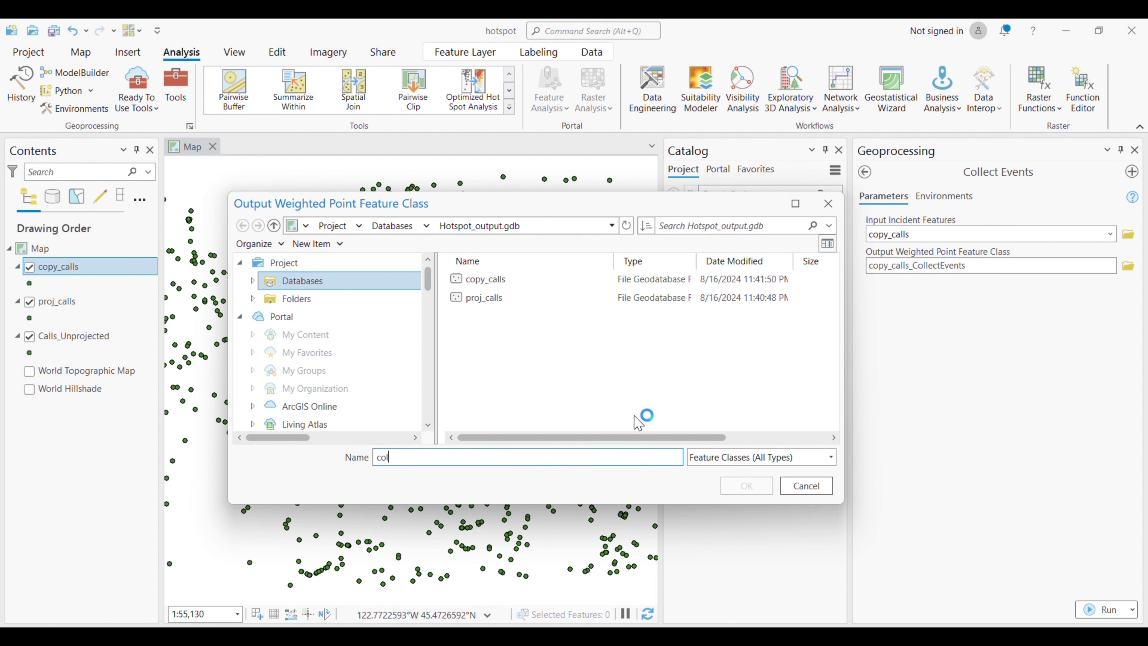
type("lect_calls")
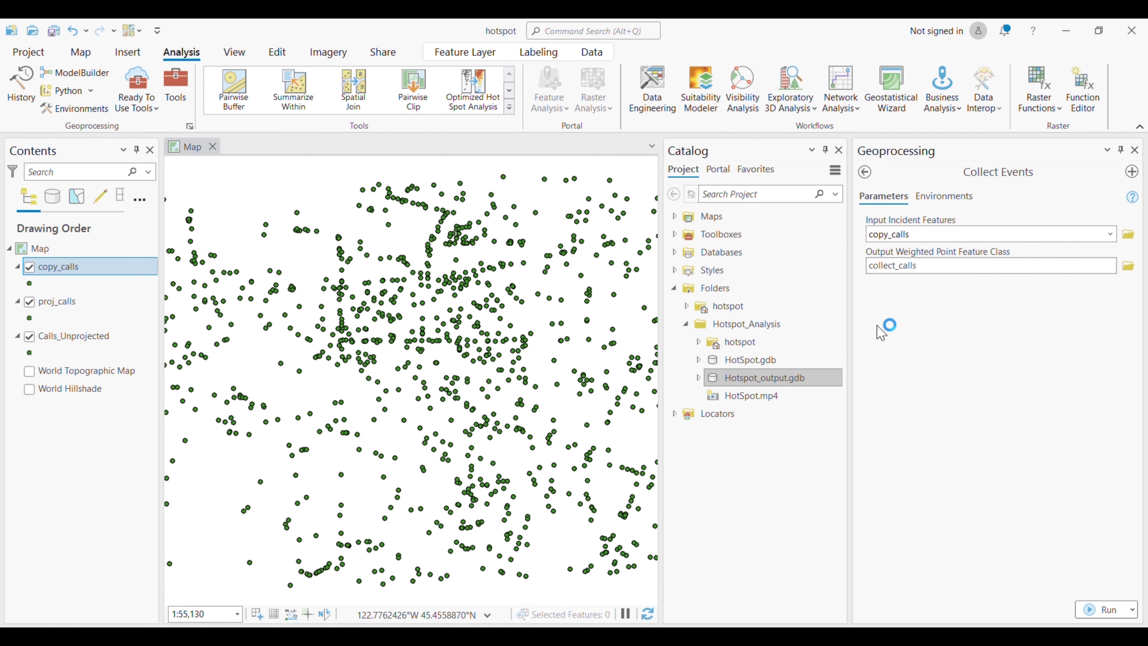
left_click(1098, 610)
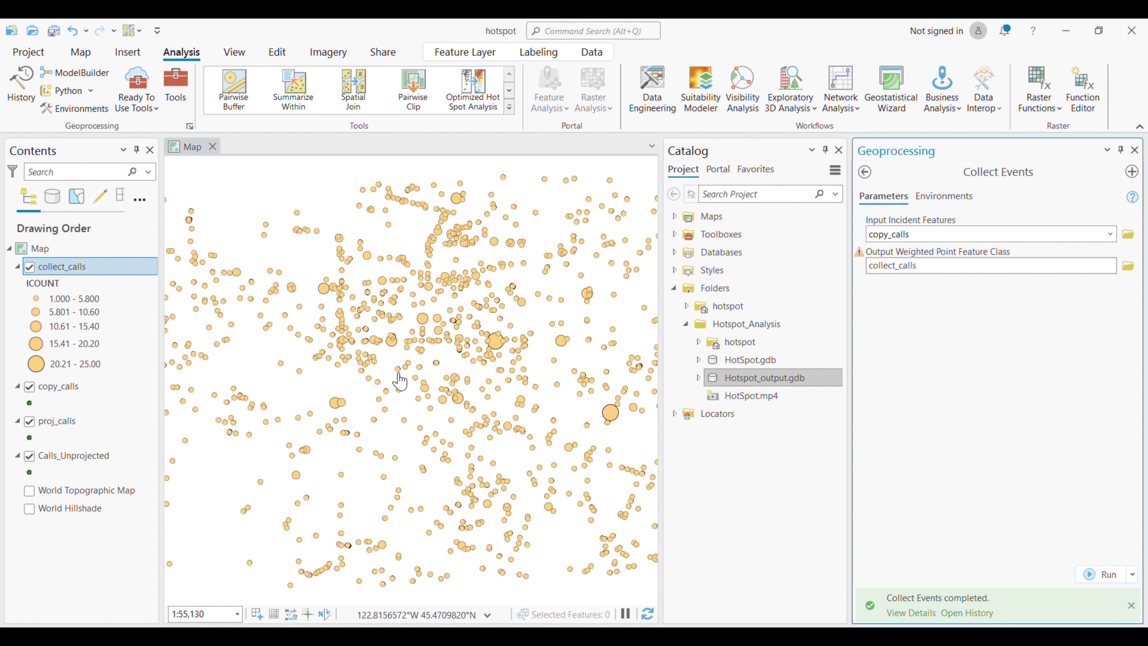
left_click_drag(370, 359, 530, 371)
scroll(529, 376, "down", 2)
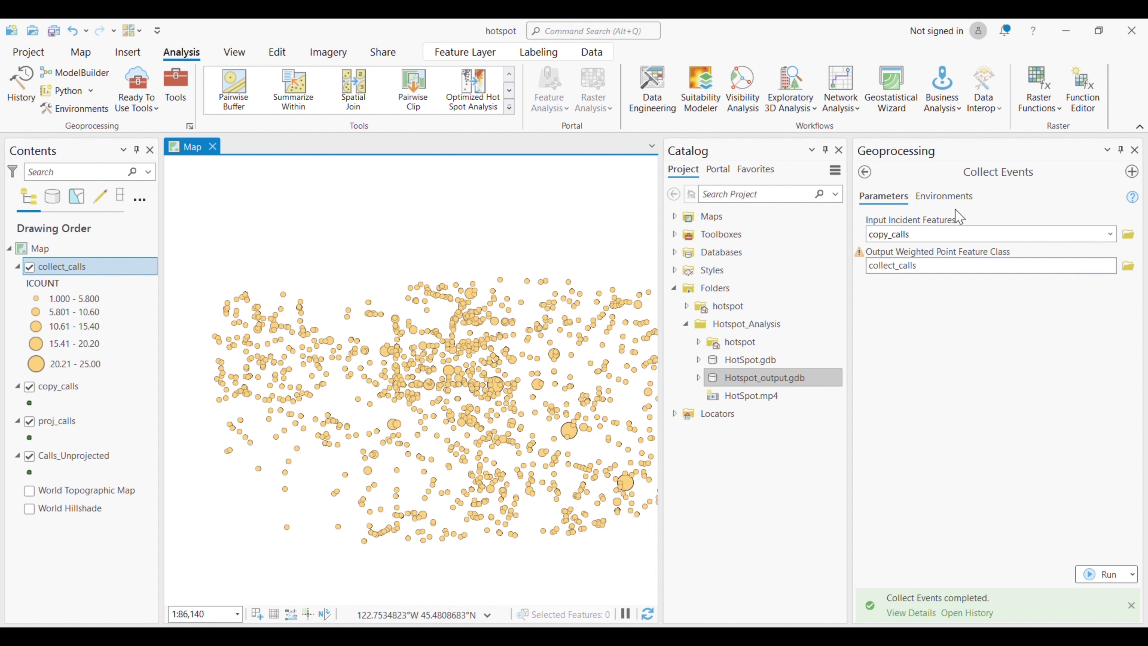
Step: Find and open the Incremental Spatial Autocorrelation spatial statistics tool
left_click(865, 172)
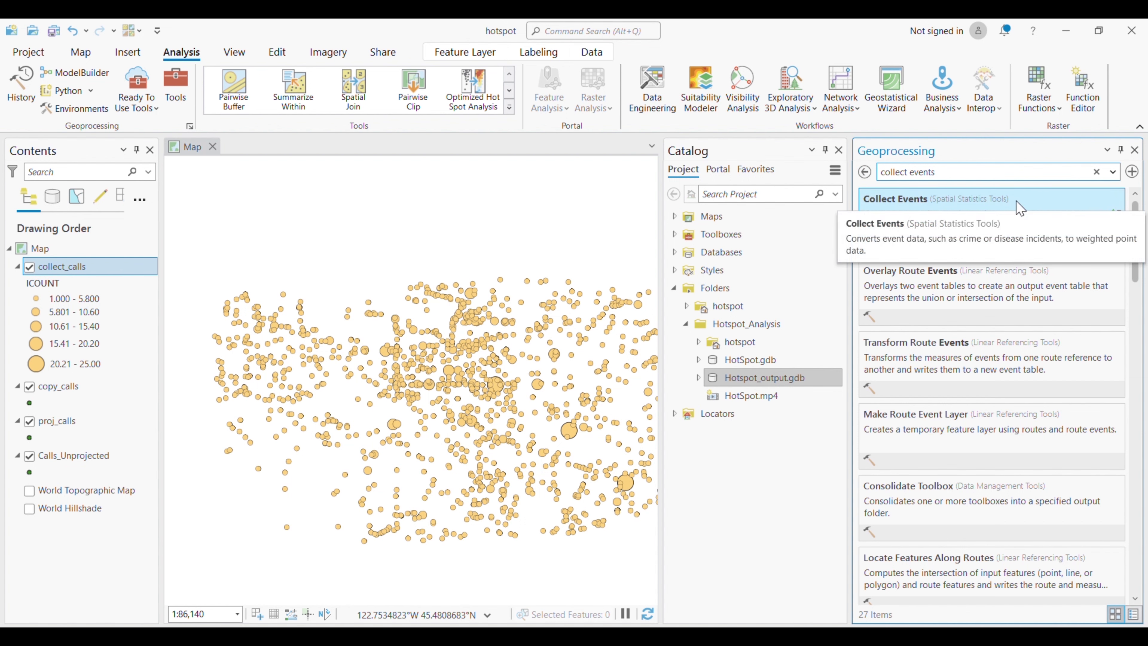
left_click(935, 172)
left_click(939, 213)
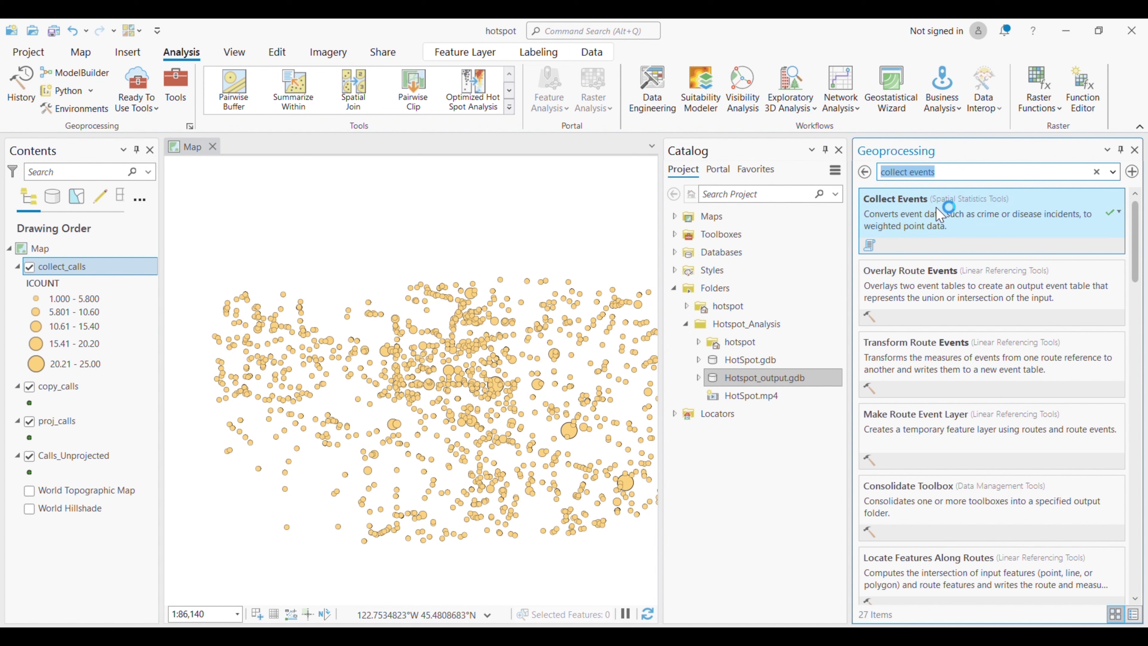
type("incre")
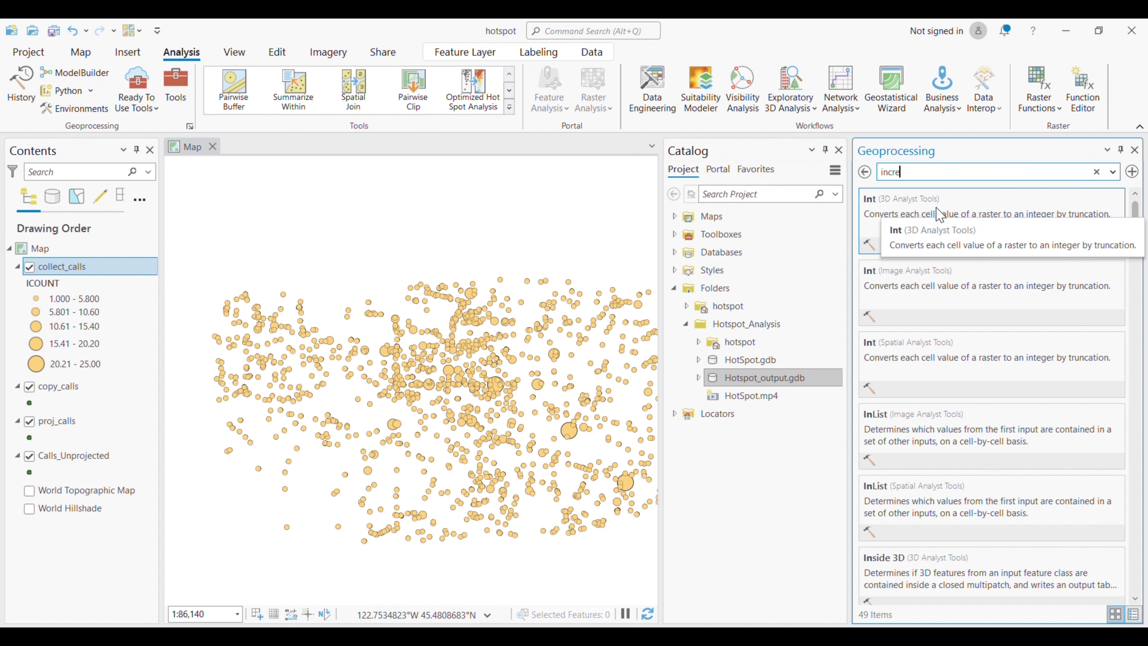
type("mental")
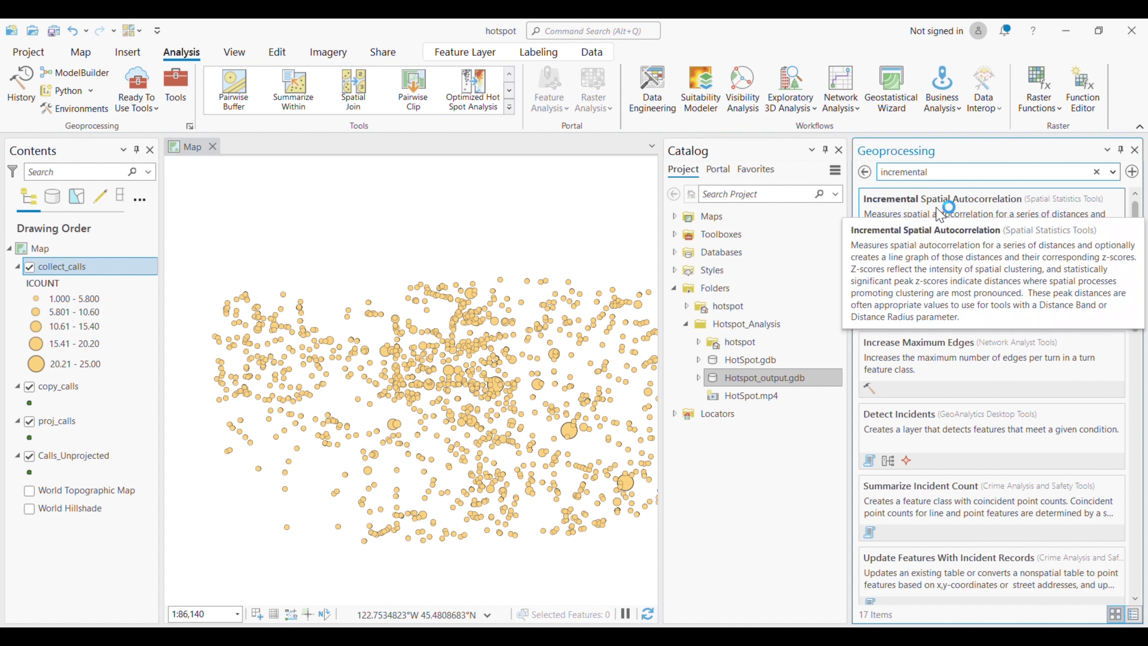
left_click(947, 209)
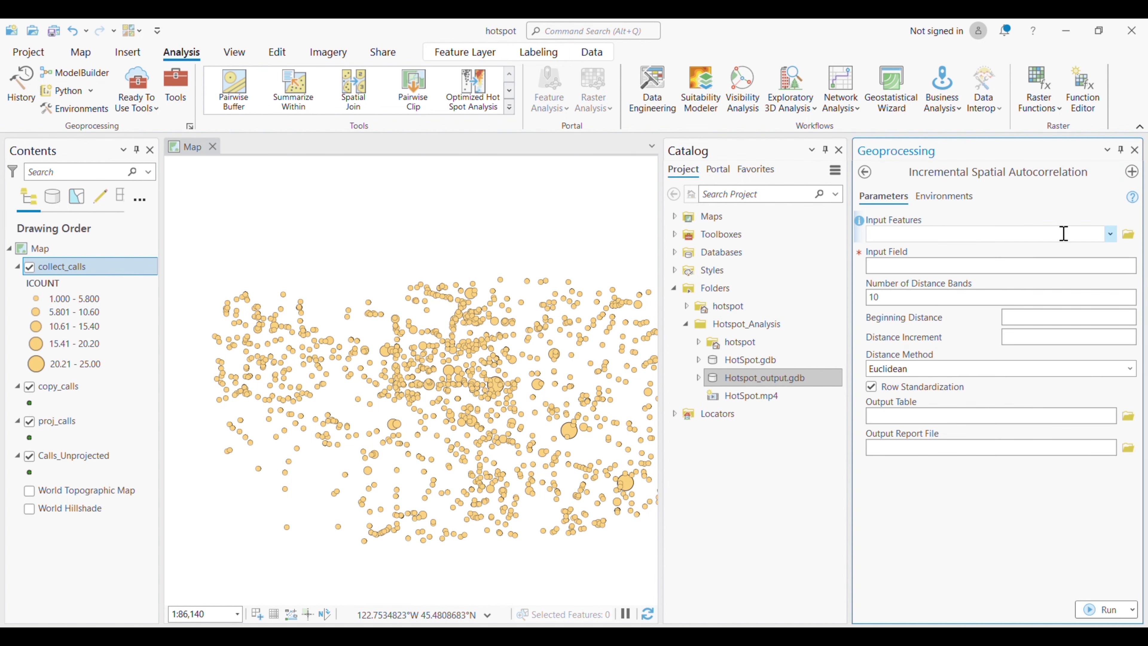
Step: Set collect_calls as the input features and ICOUNT as the input field of Incremental Spatial Autocorrelation
left_click(1111, 234)
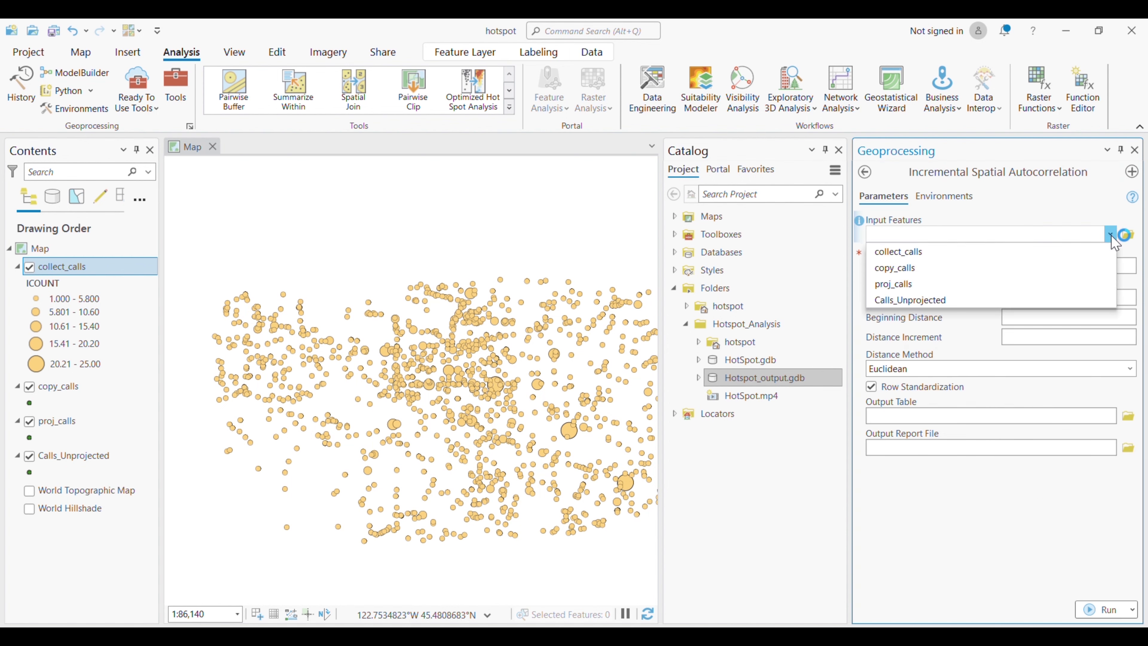
left_click(949, 252)
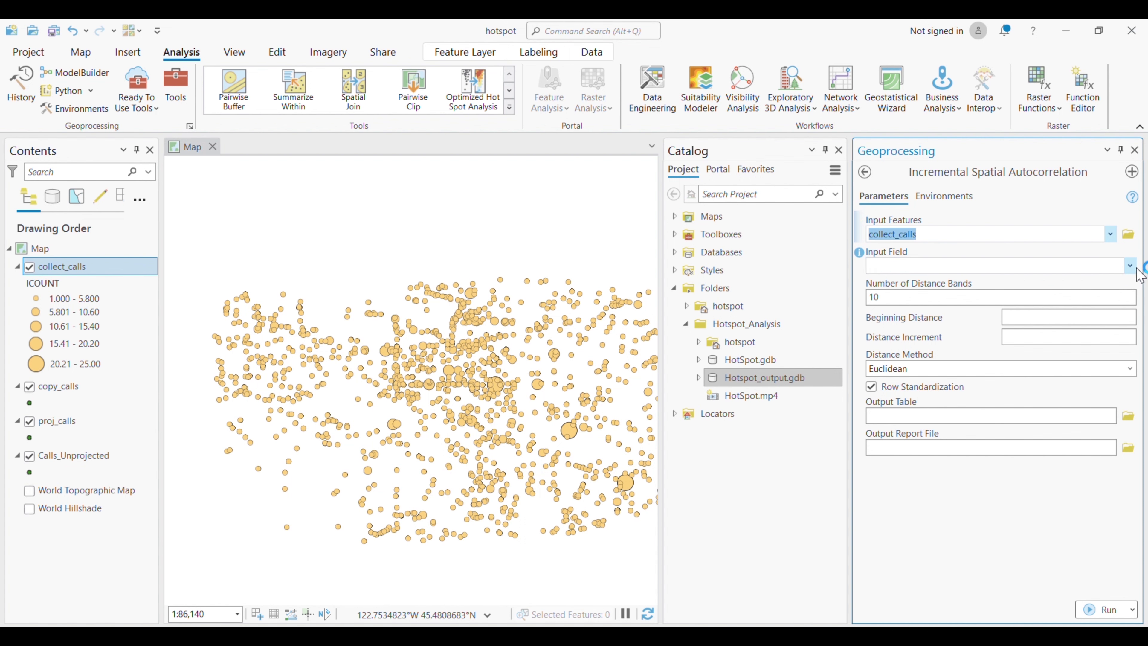
left_click(1131, 267)
left_click(904, 289)
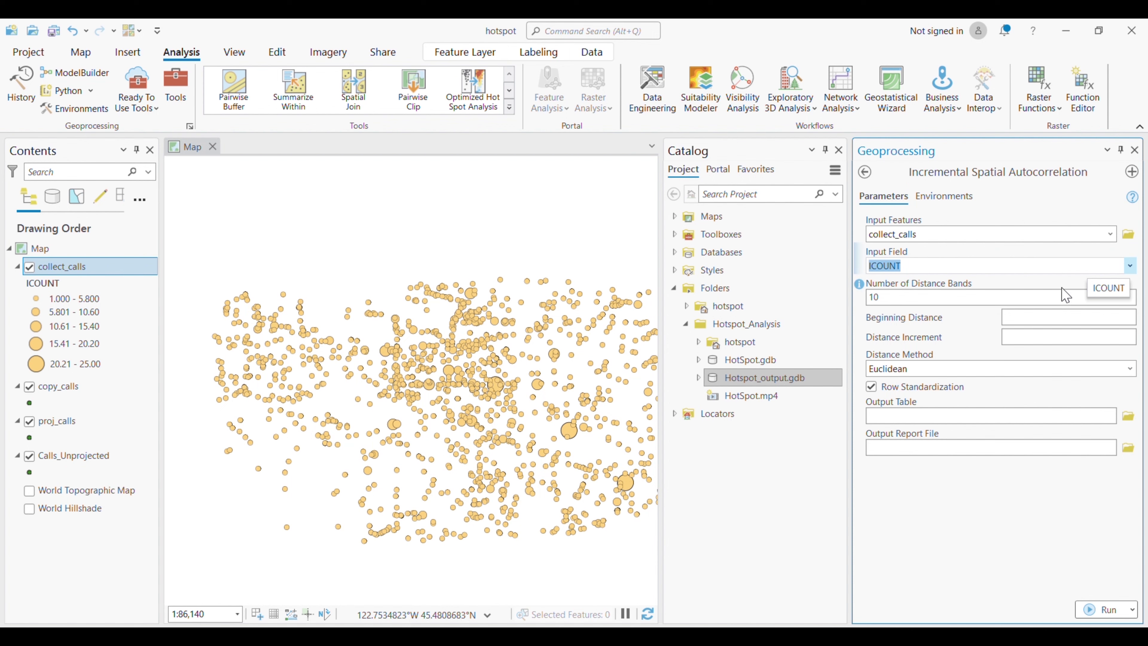
Step: Try to set the output report file to hotspot_report and the output table to table, both inside Hotspot_output.gdb
left_click(1127, 447)
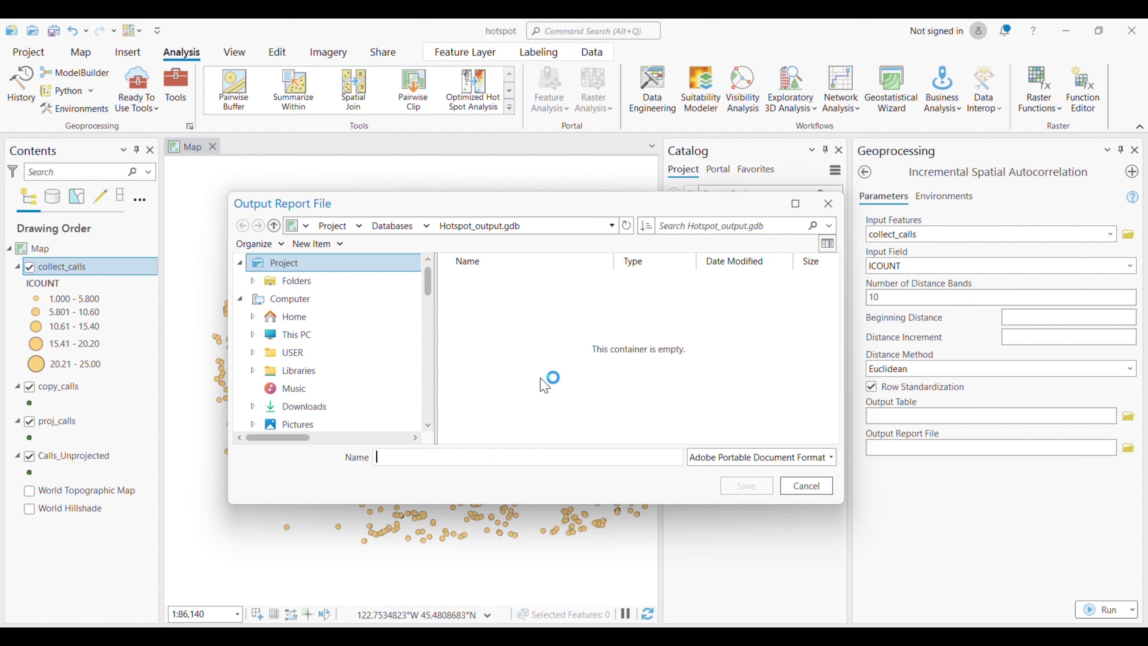
type("h")
key("BackSpace")
type("hos")
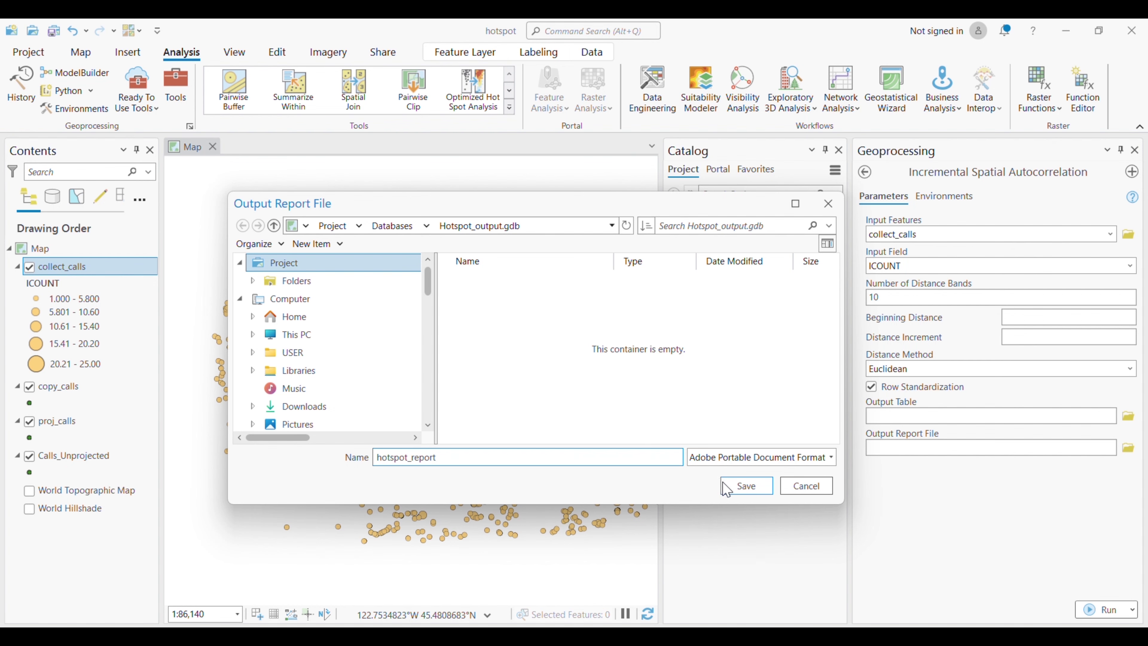
left_click(745, 485)
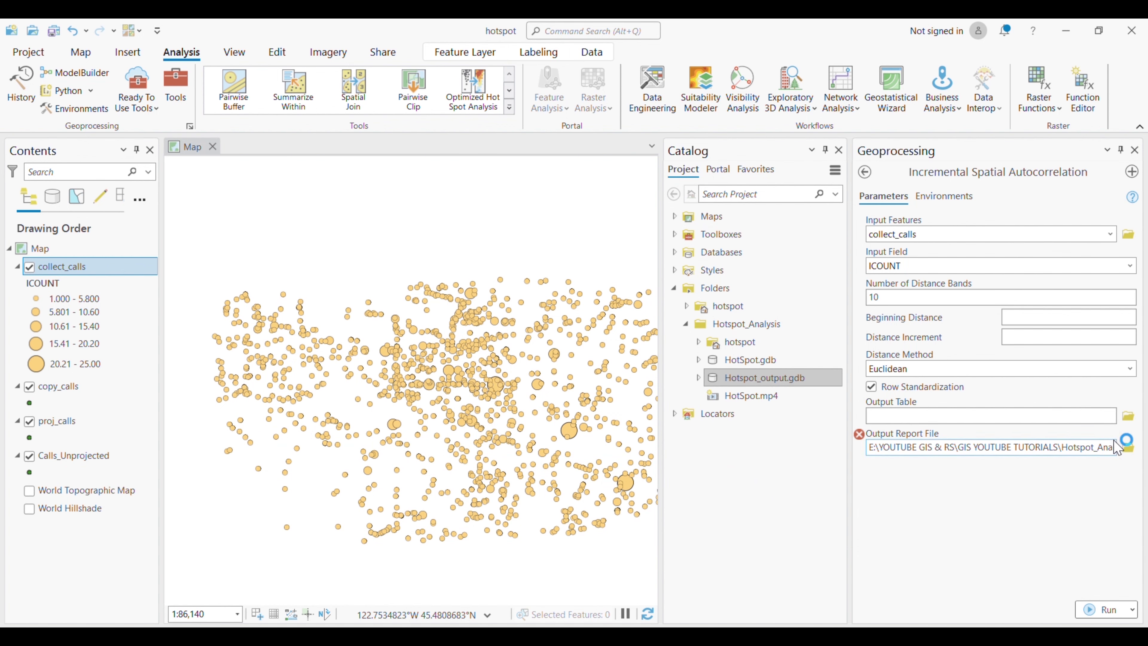
left_click(1128, 416)
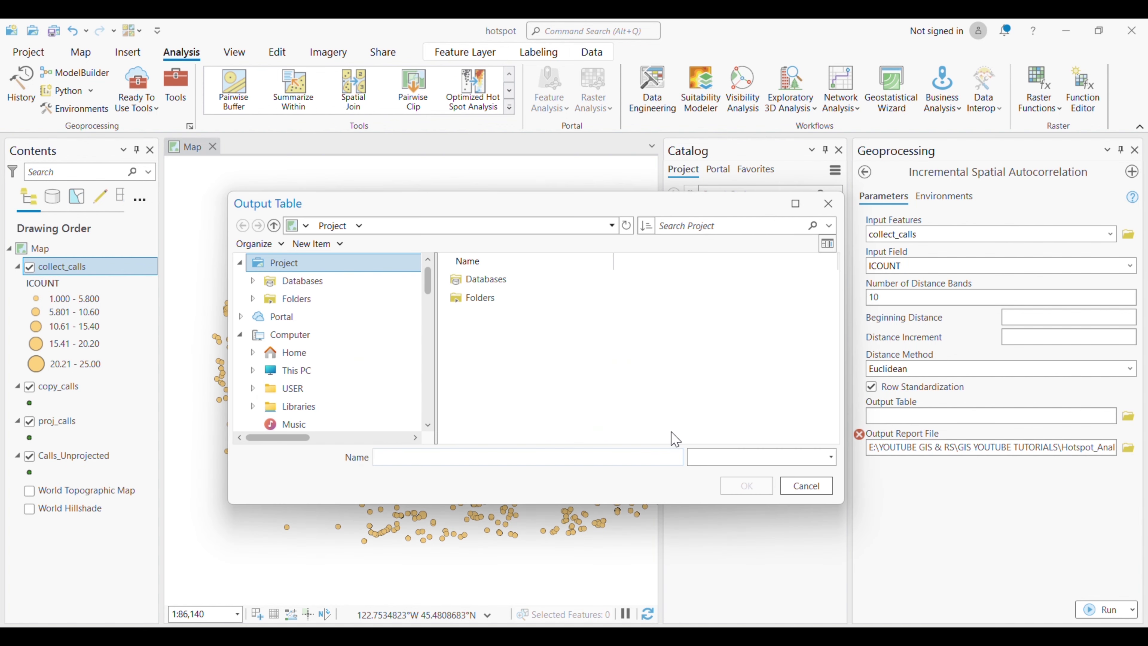
type("table")
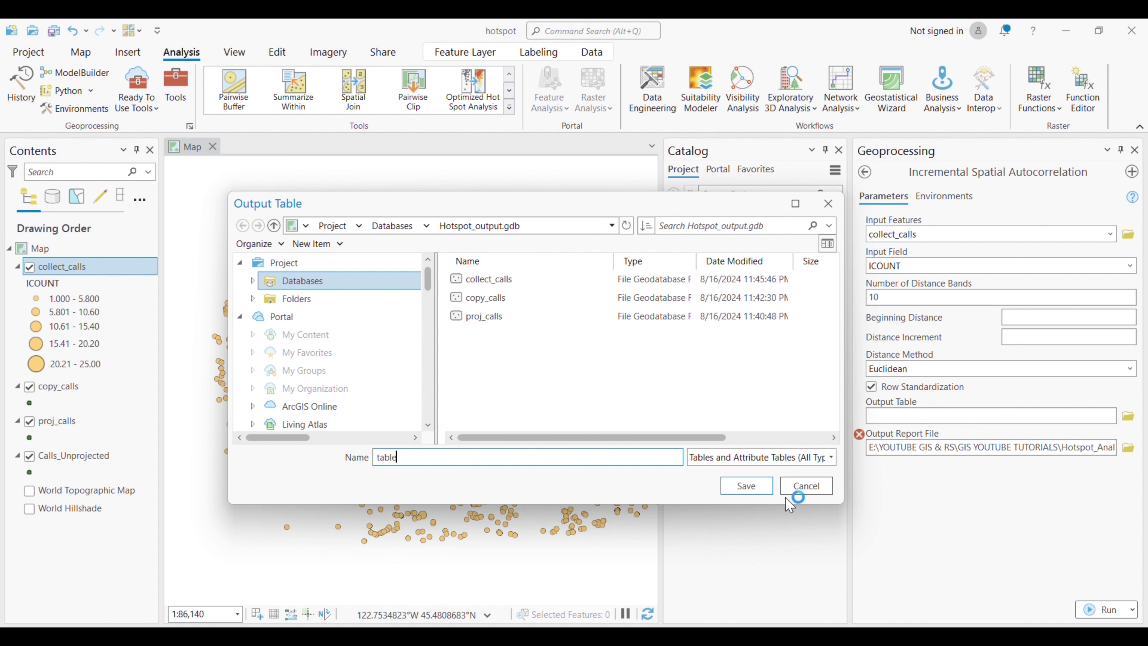
left_click(746, 486)
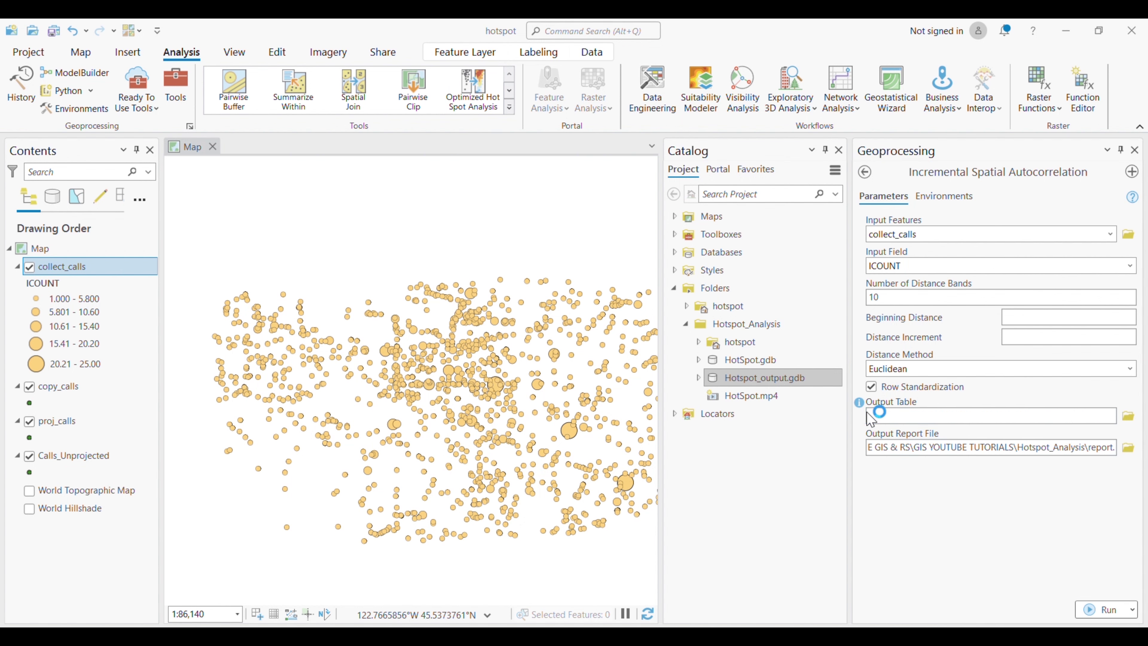
Step: Run Incremental Spatial Autocorrelation on the ICOUNT field of collect_calls and close the run details
left_click(1128, 448)
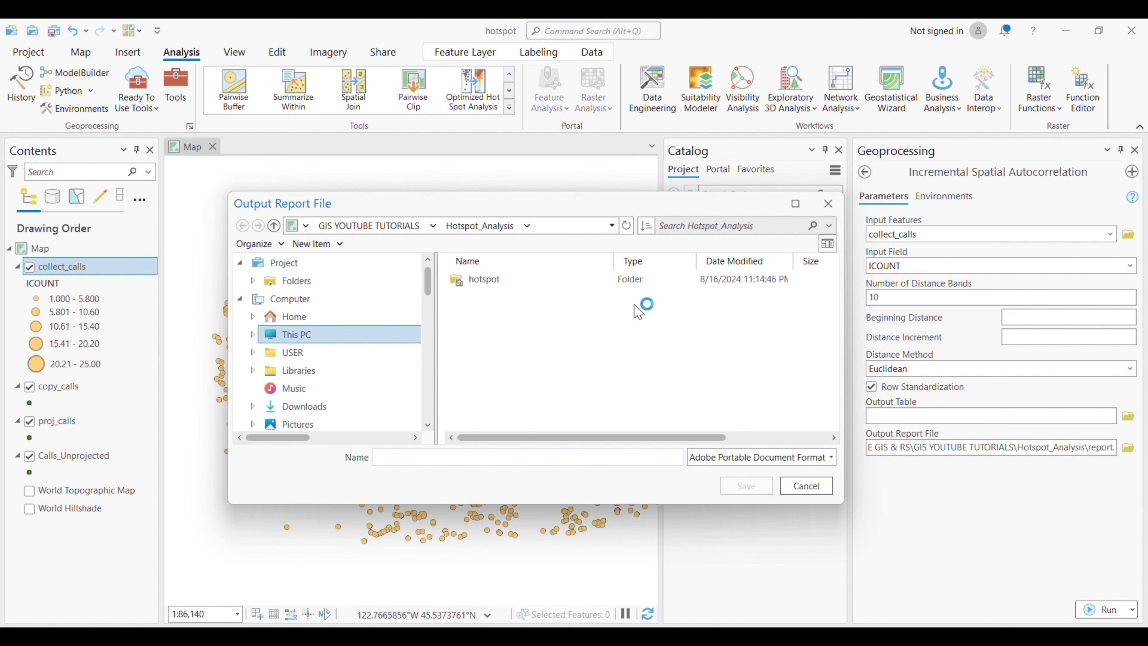
left_click(828, 204)
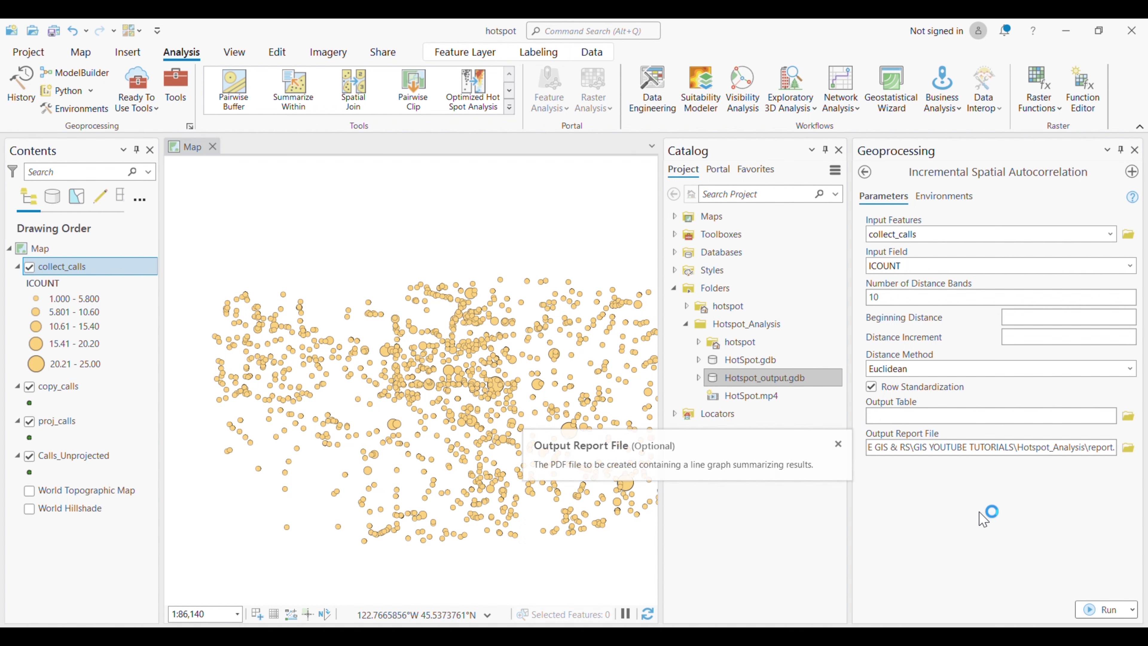
left_click(1103, 609)
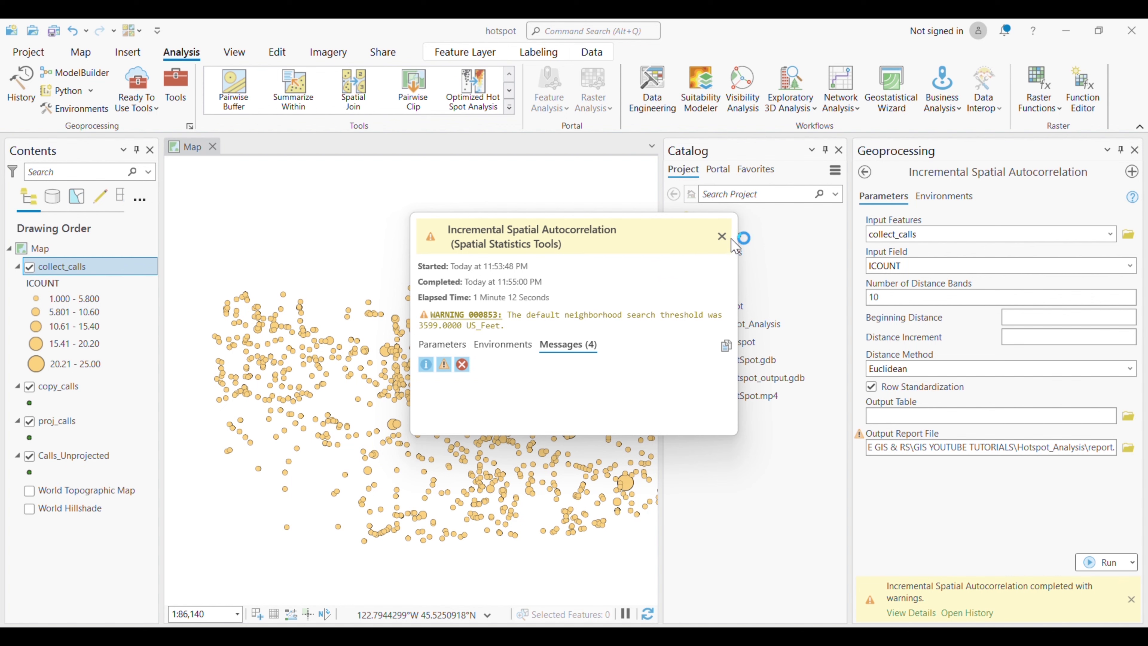
left_click(722, 236)
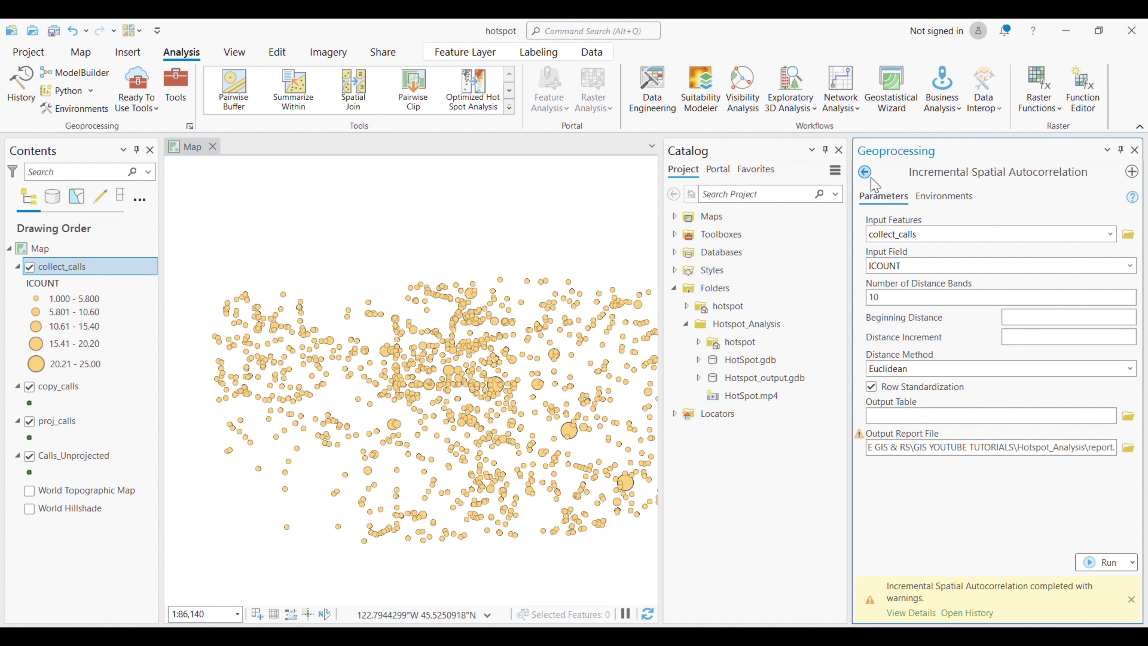
Step: Find the Hot Spot Analysis (Getis-Ord Gi*) tool and set collect_calls as its input feature class
left_click(864, 172)
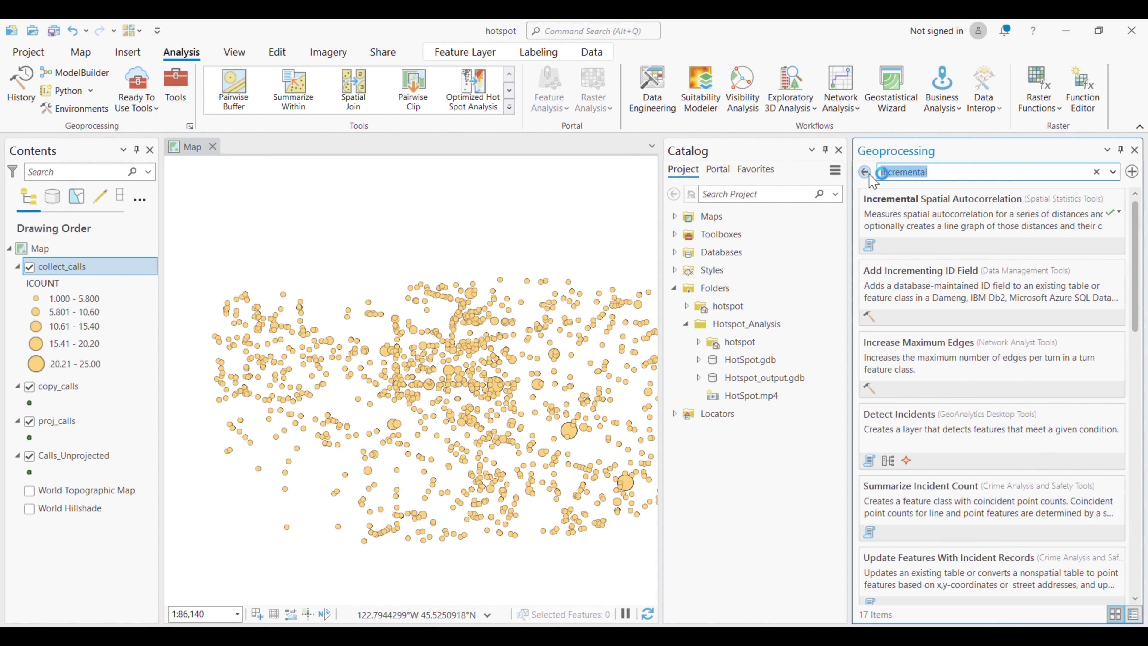
type("hotspot")
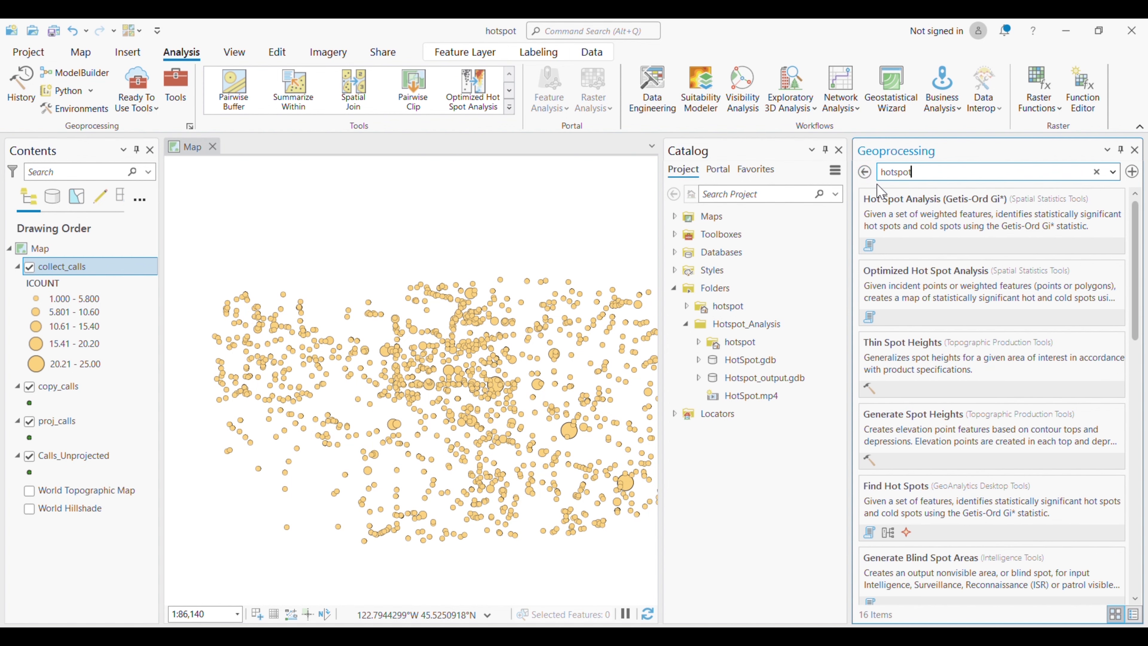
left_click(880, 198)
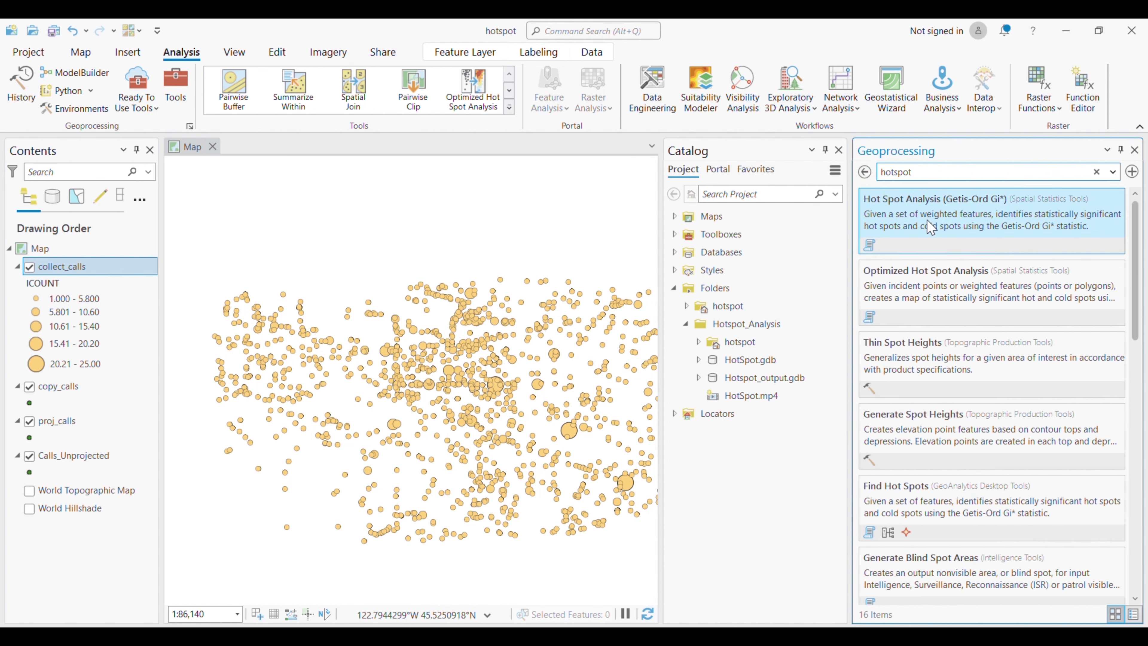
left_click(1108, 235)
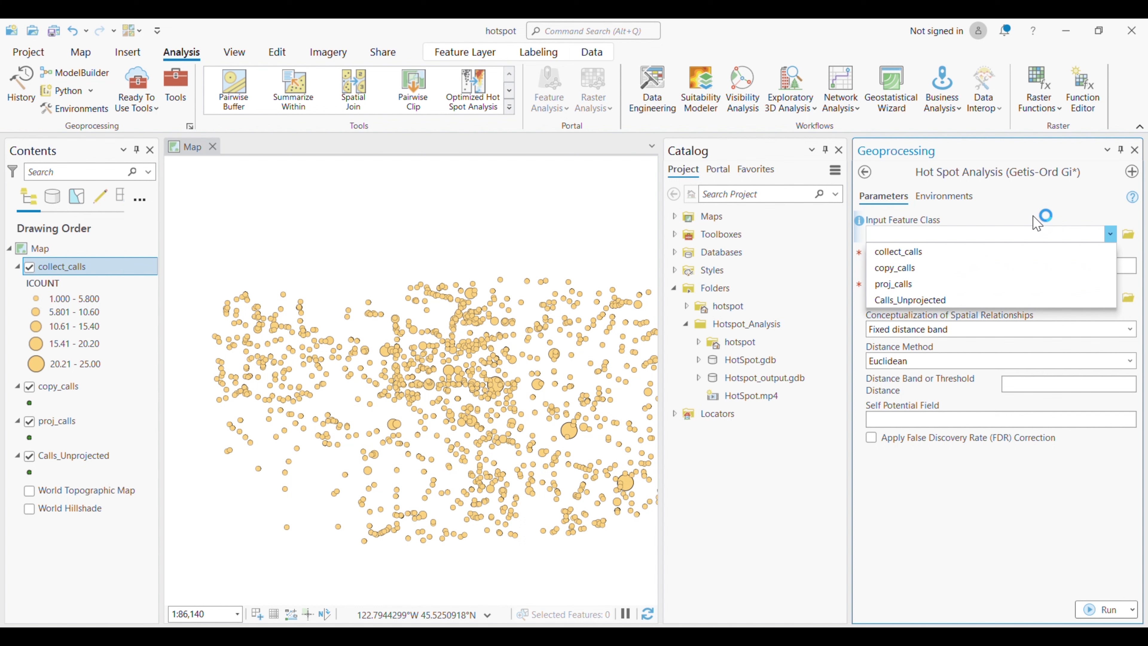
left_click(967, 252)
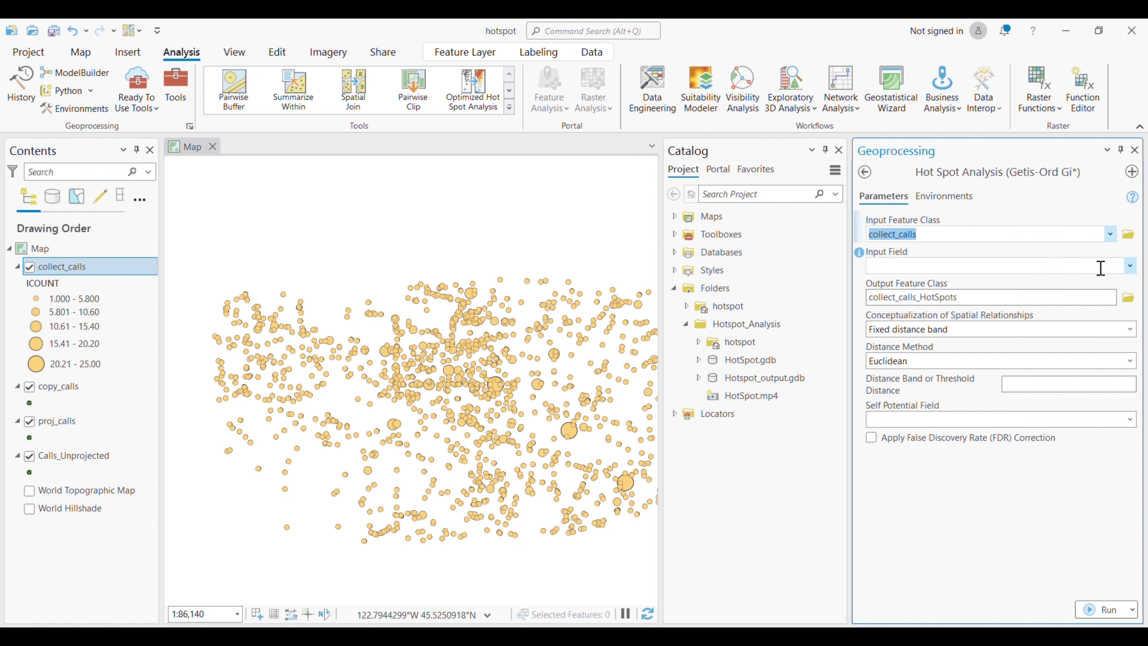
Step: Set the Hot Spot Analysis input field to ICOUNT
left_click(1130, 266)
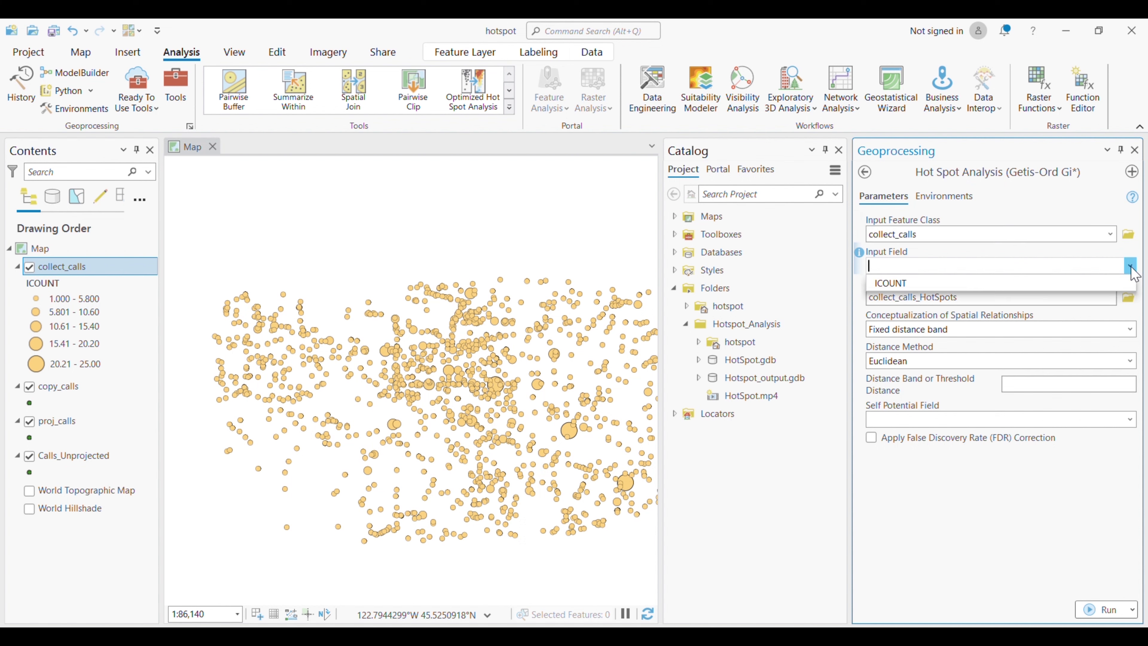
left_click(1112, 236)
left_click(1112, 235)
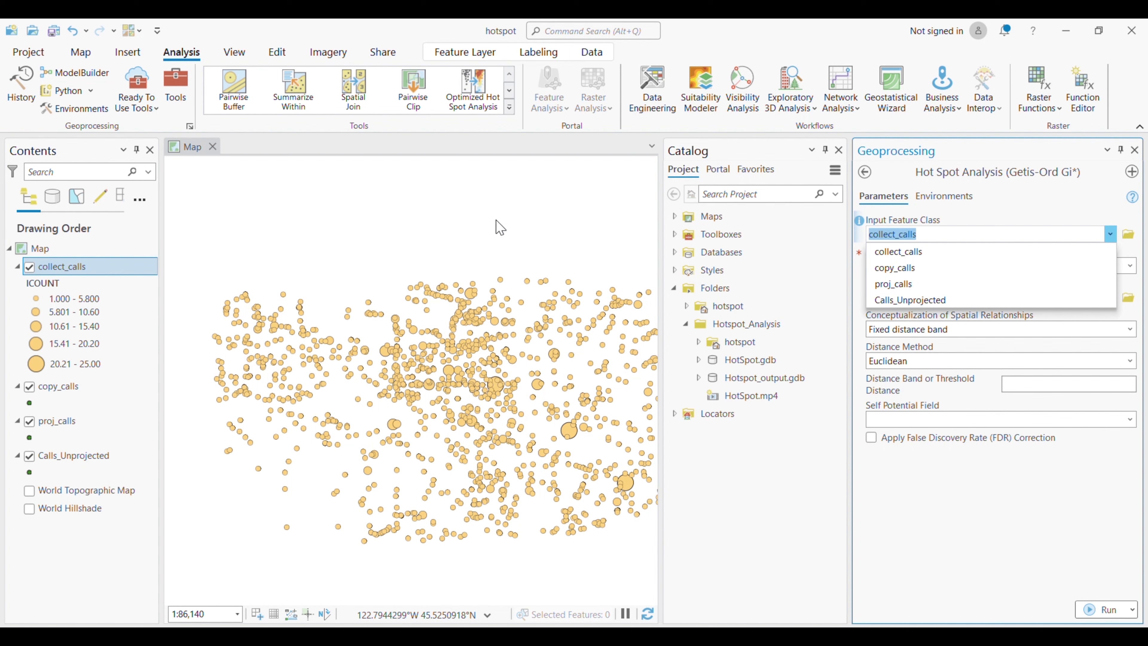
left_click(502, 48)
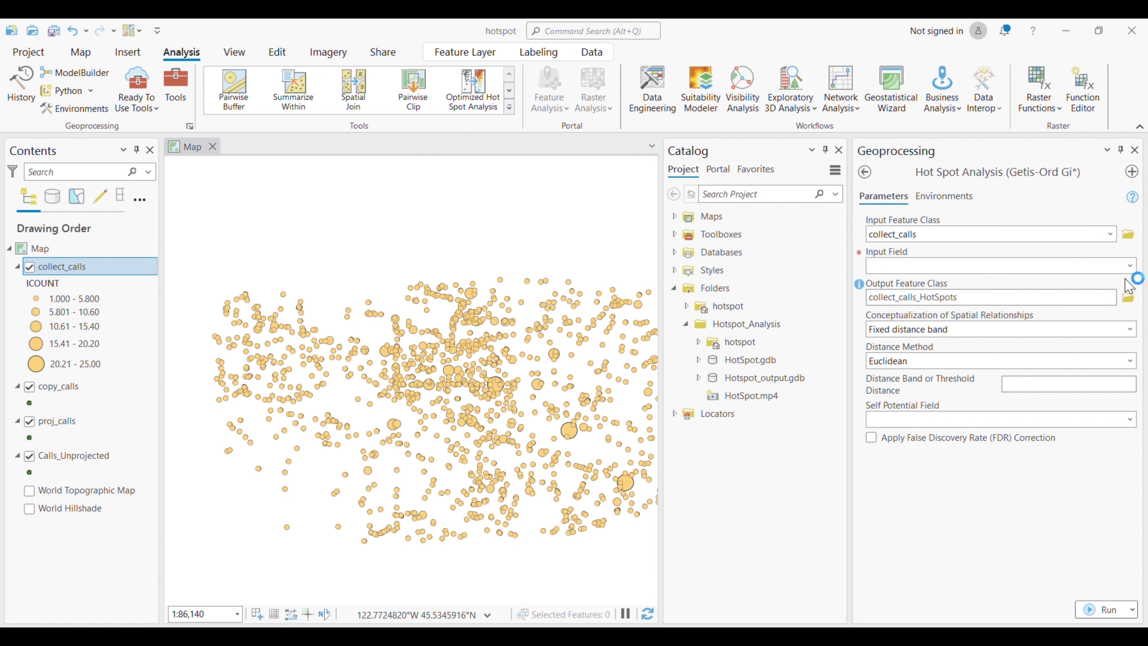
left_click(1128, 266)
left_click(958, 278)
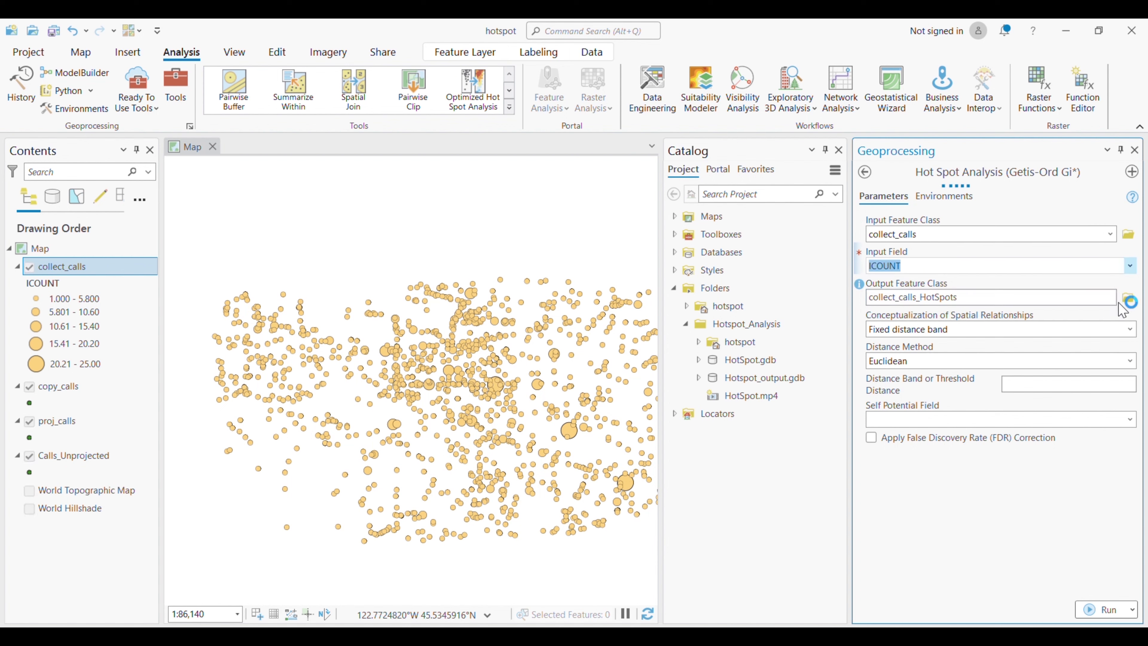
Step: Set the output feature class to hotspot_calls in Hotspot_output.gdb, run the Hot Spot Analysis and close the run details
left_click(1129, 298)
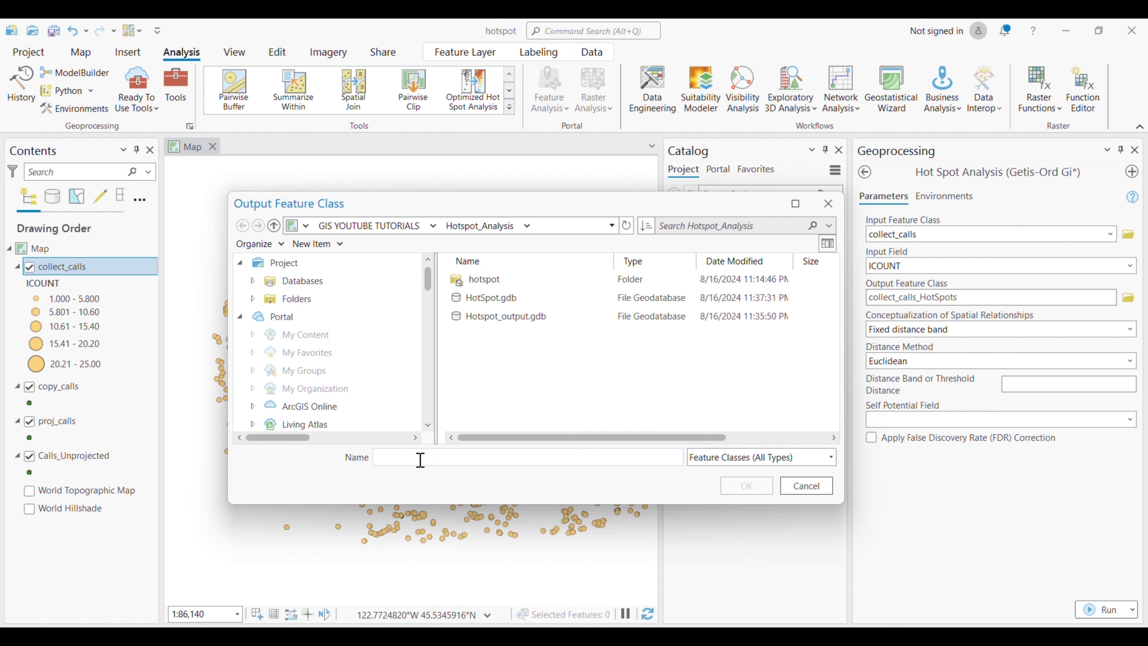
double_click(504, 316)
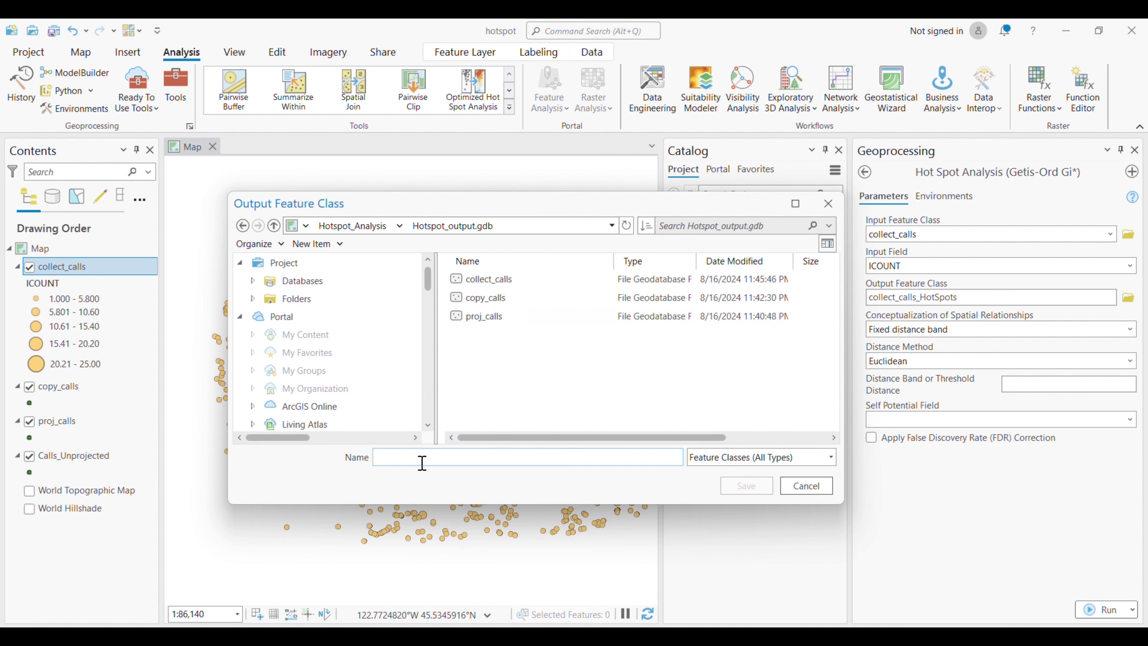
type("hotspot_calls")
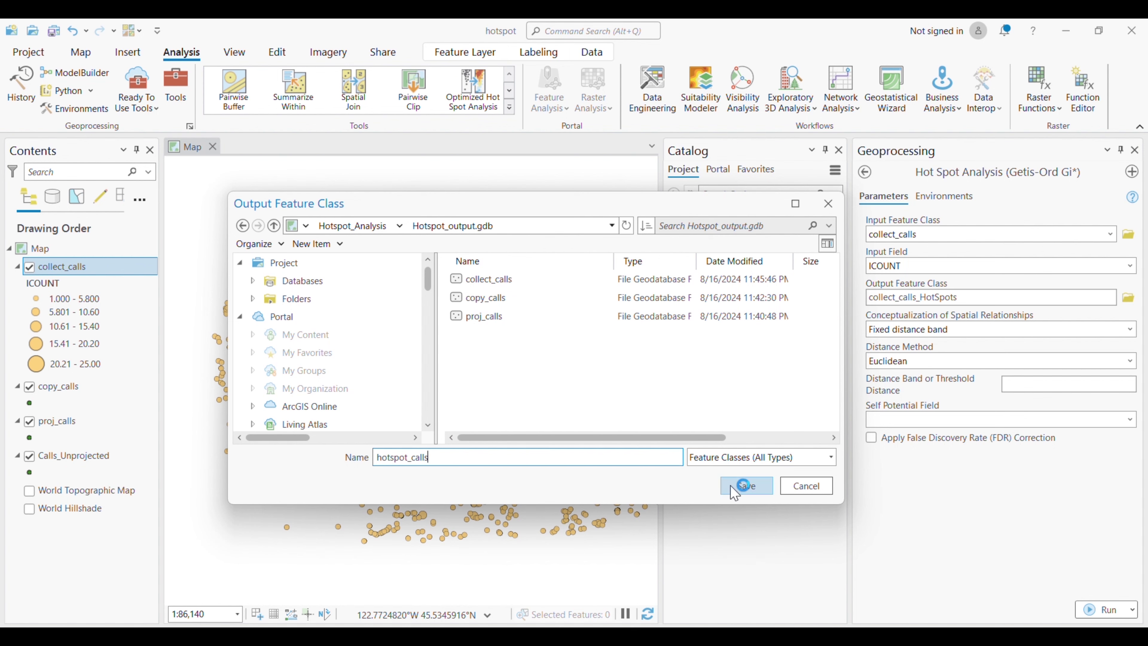
left_click(746, 485)
left_click(1115, 611)
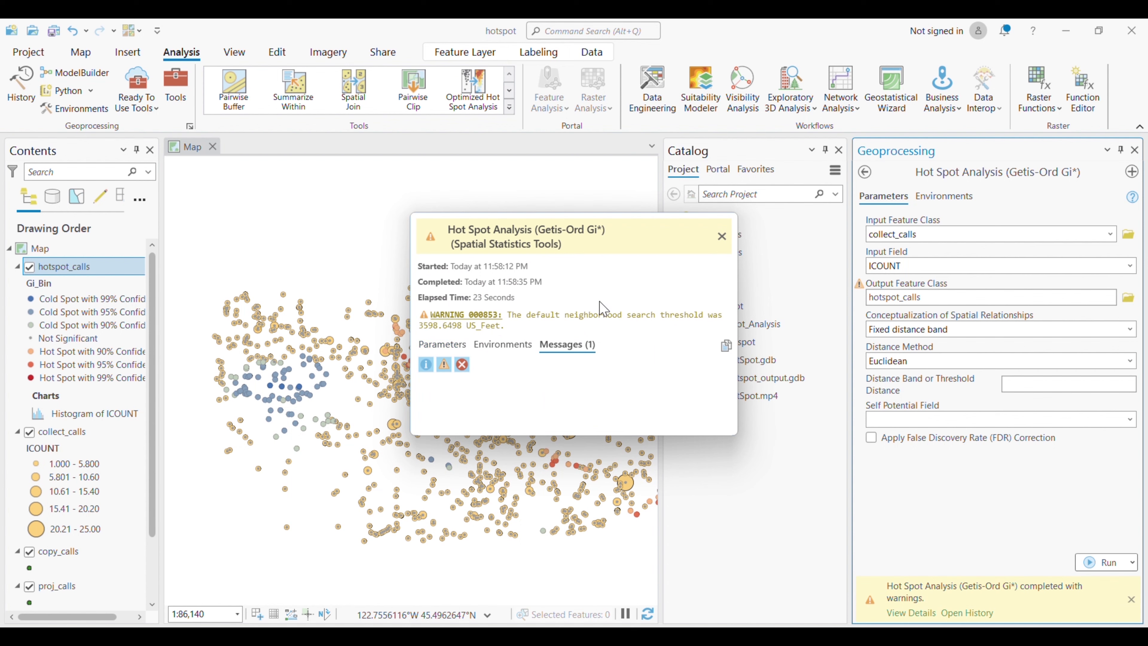
left_click(722, 236)
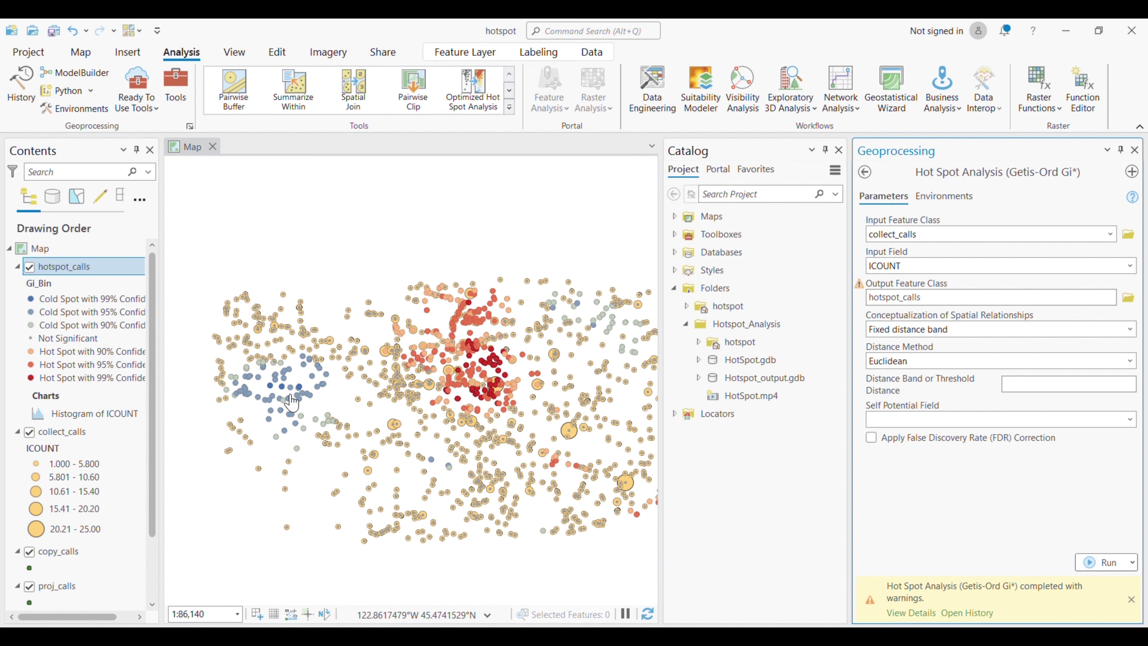
Step: Hide the collect_calls, copy_calls, proj_calls and Calls_Unprojected layers so only hotspot_calls is drawn on the map
left_click_drag(315, 392, 366, 392)
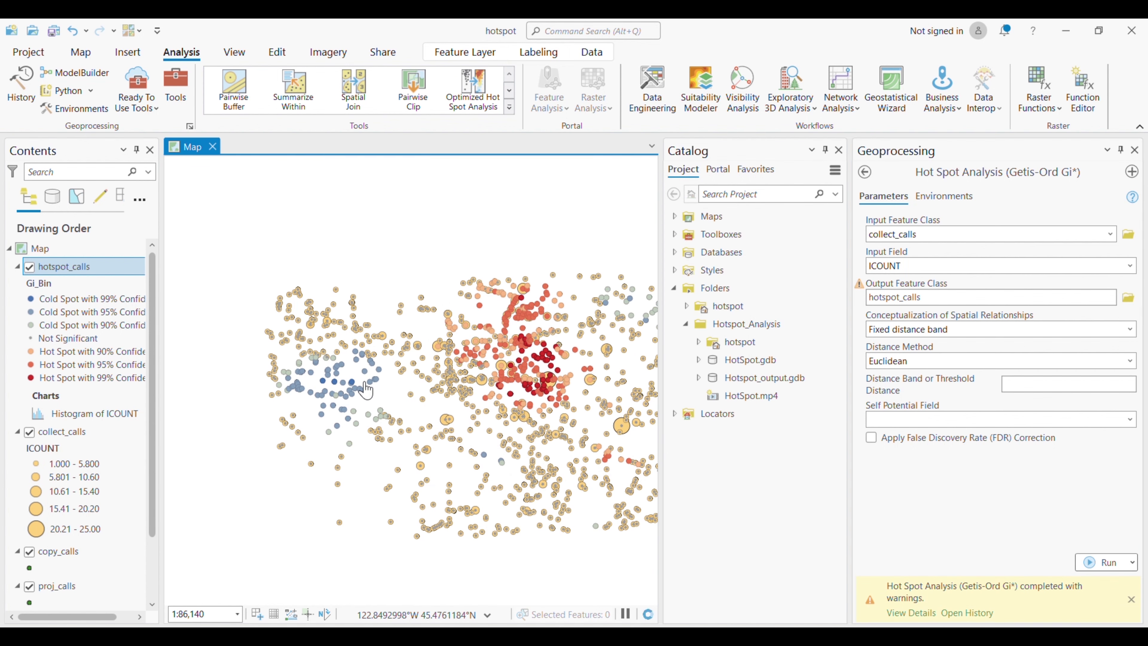
left_click(29, 432)
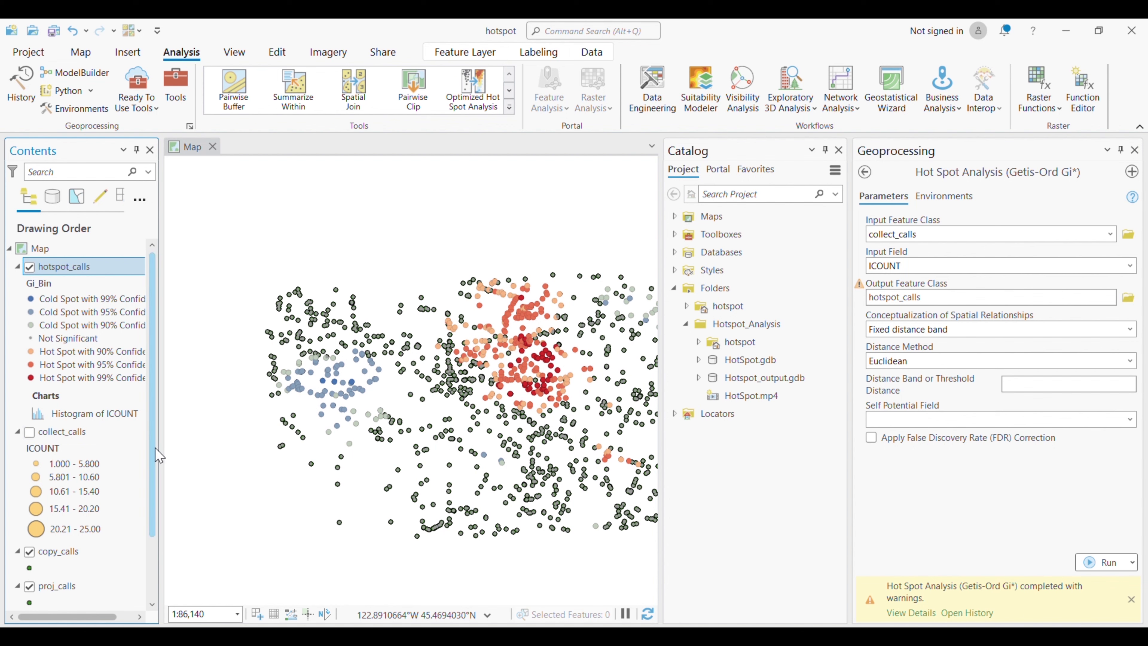
left_click(45, 555)
left_click(29, 550)
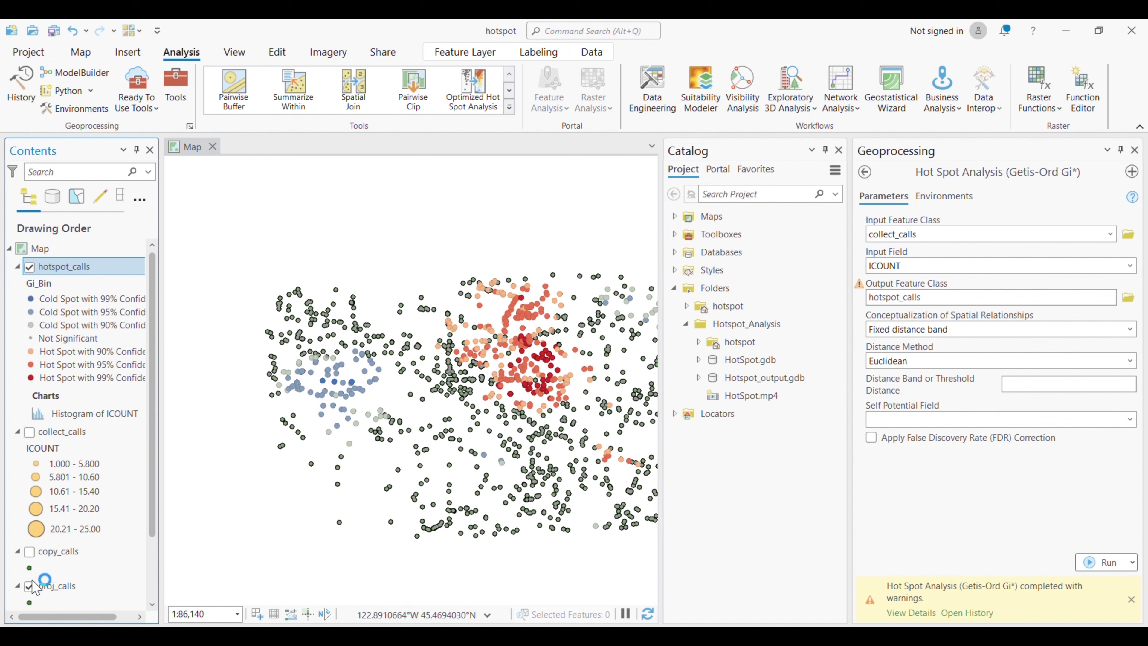
left_click(29, 586)
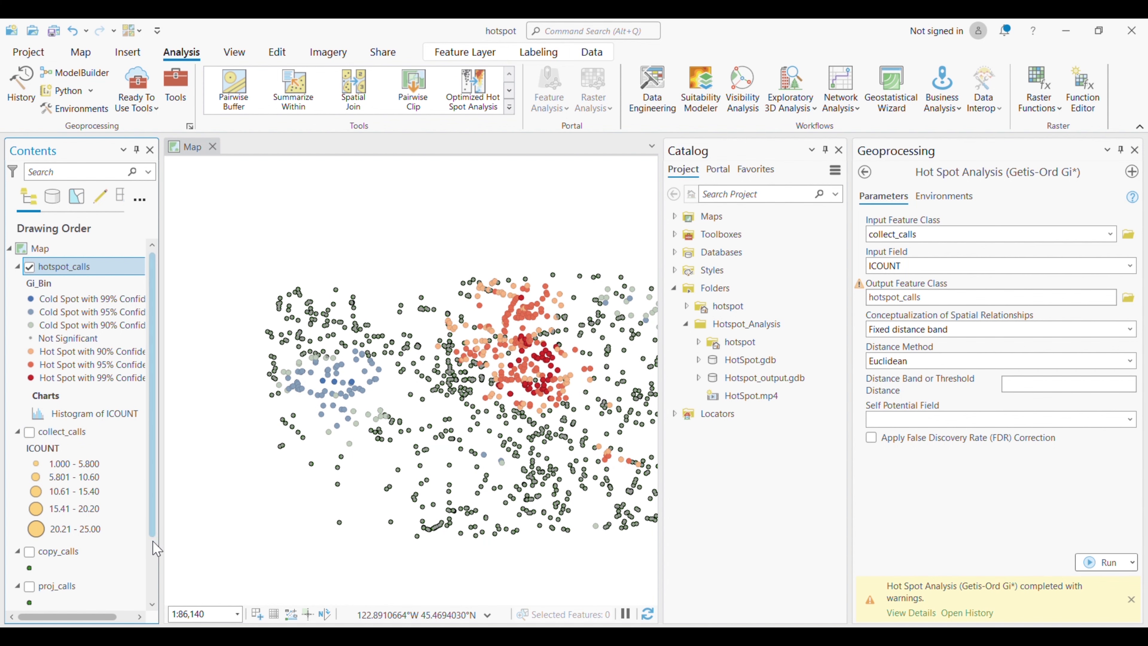
scroll(152, 542, "down", 3)
left_click(42, 560)
left_click(30, 555)
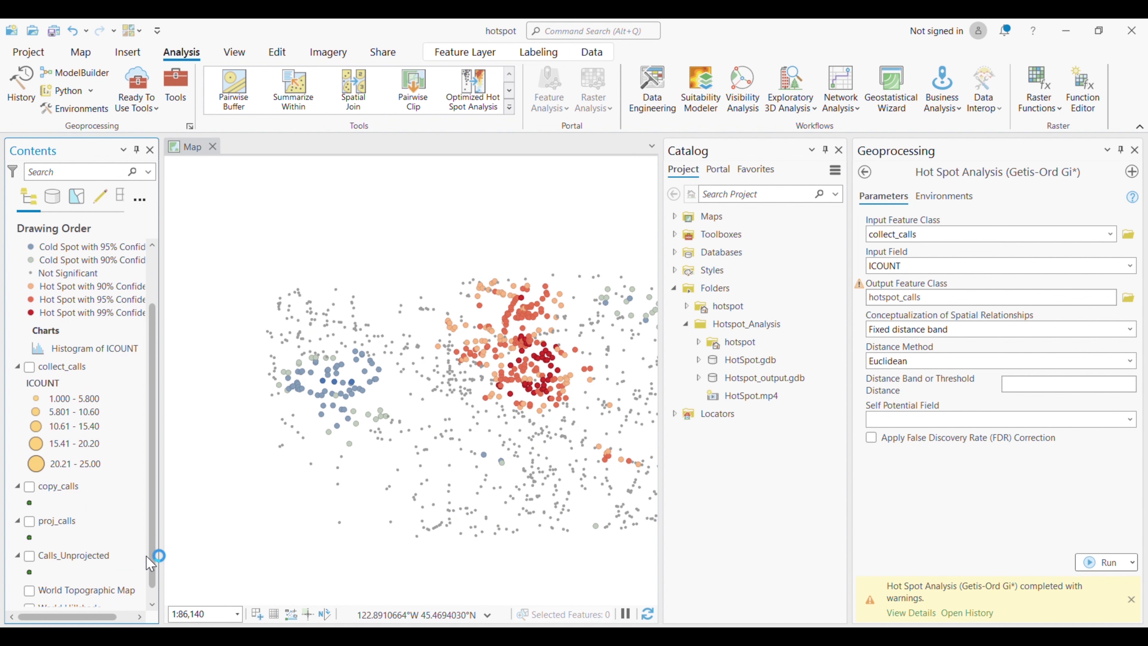
left_click_drag(159, 590, 144, 483)
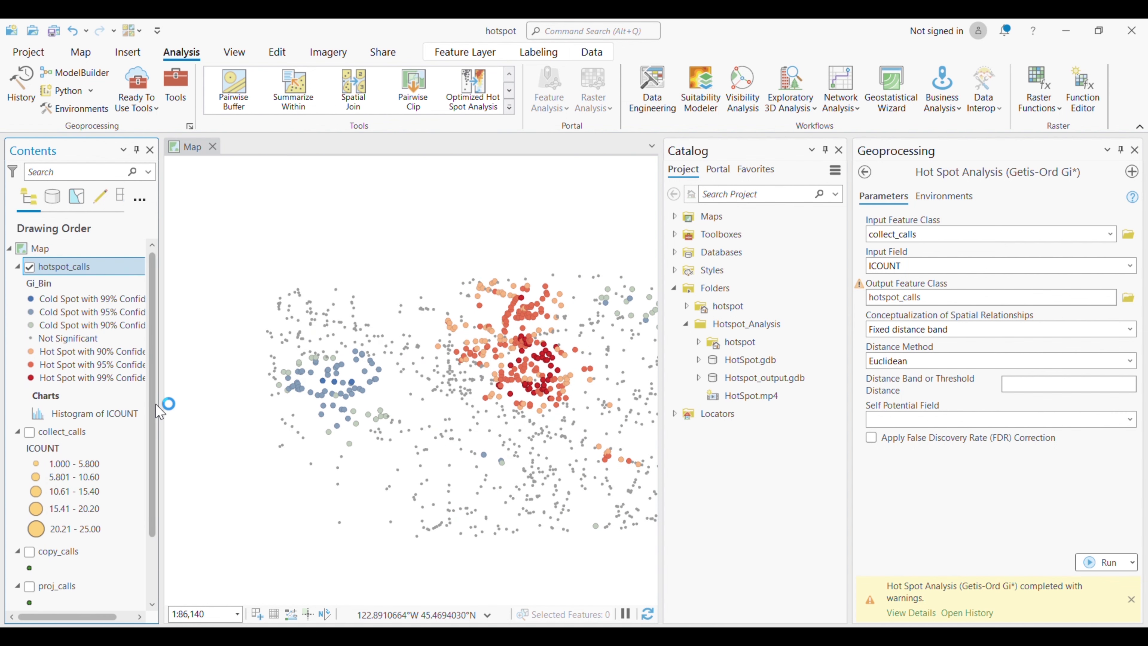
Step: Close the Catalog pane, centre the hot spot points in the map and widen the Contents pane to fit the legend labels
left_click(838, 150)
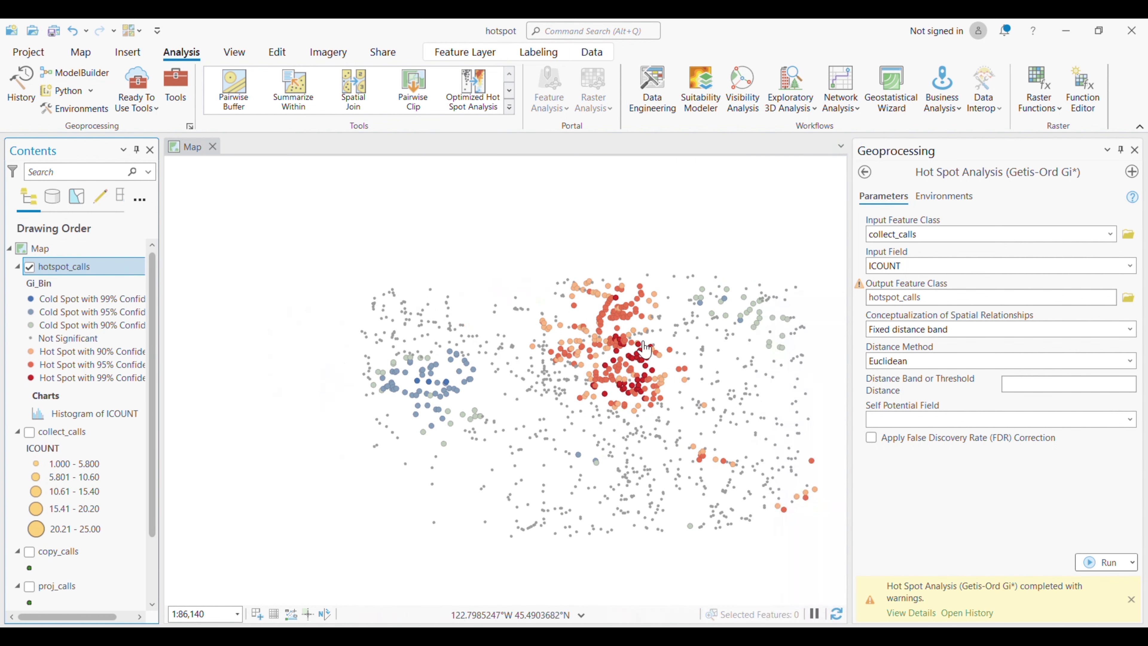
left_click_drag(644, 388, 585, 367)
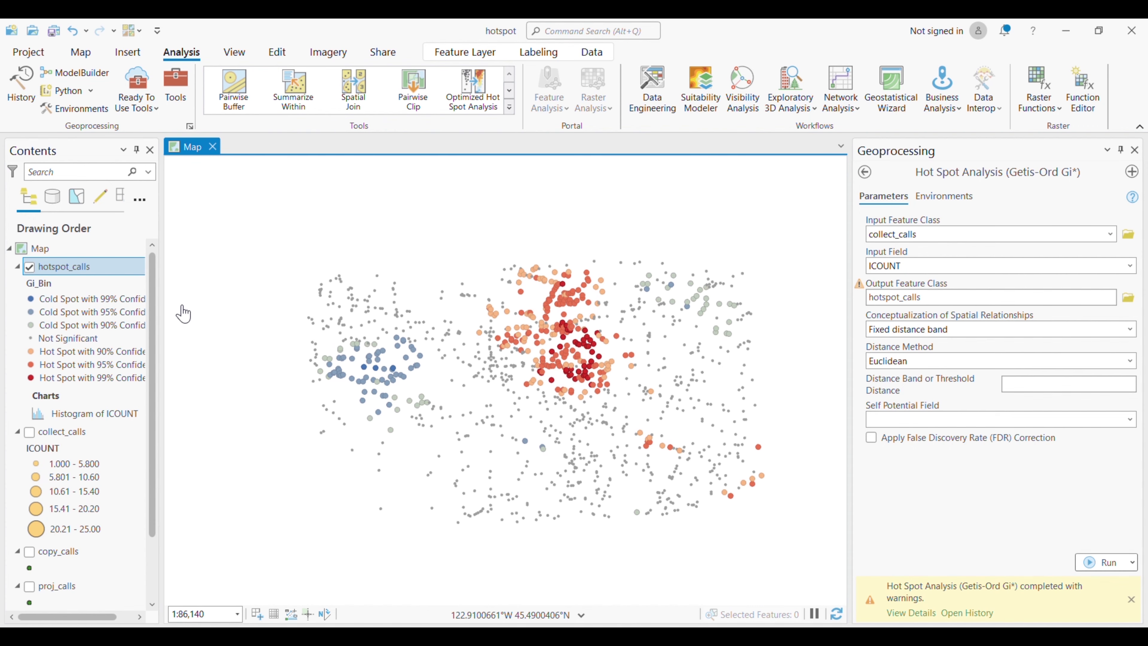
left_click_drag(162, 338, 199, 336)
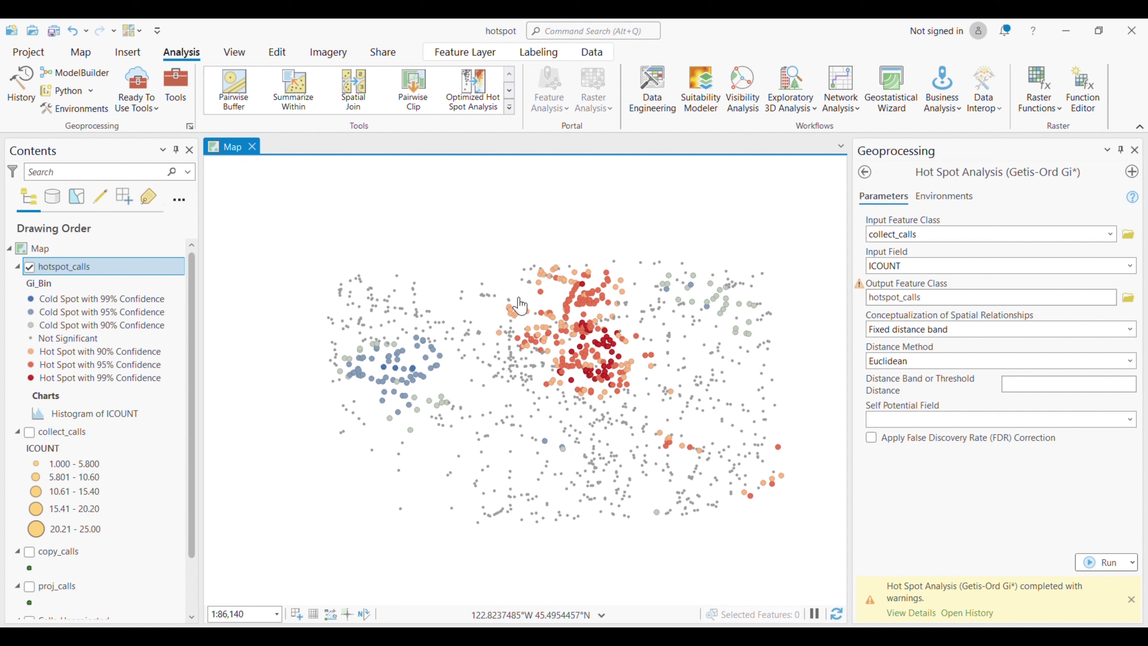
Step: Find the IDW tool and set hotspot_calls as the input points with GiZScore Fixed 3598 as the Z value field
left_click(865, 172)
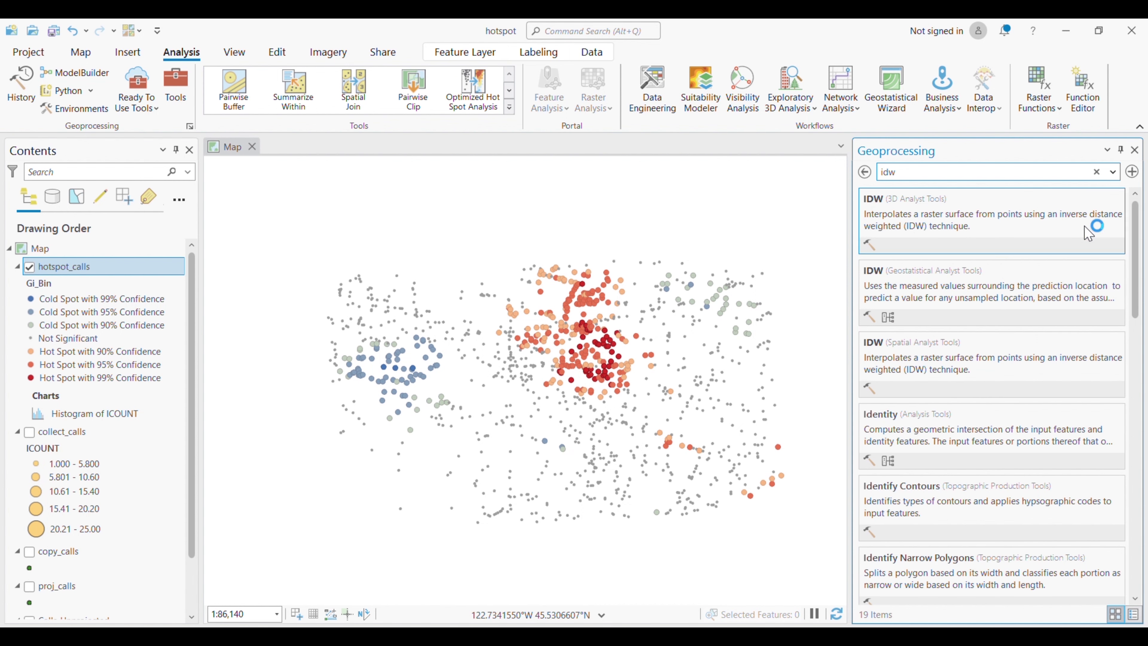
left_click(997, 288)
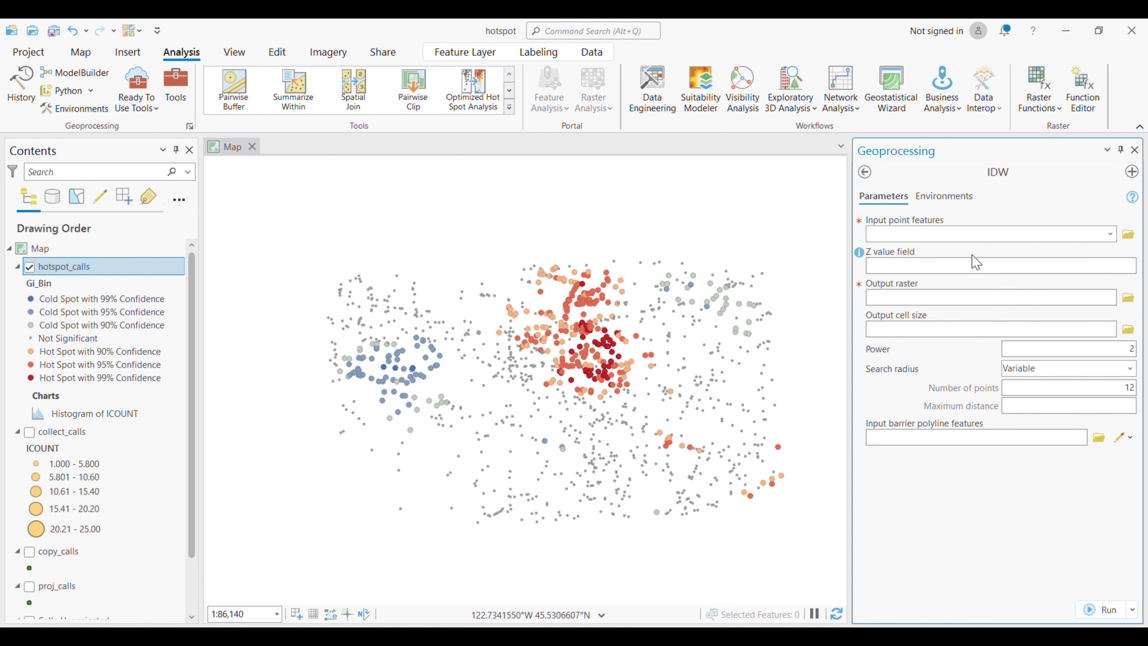
left_click(1110, 234)
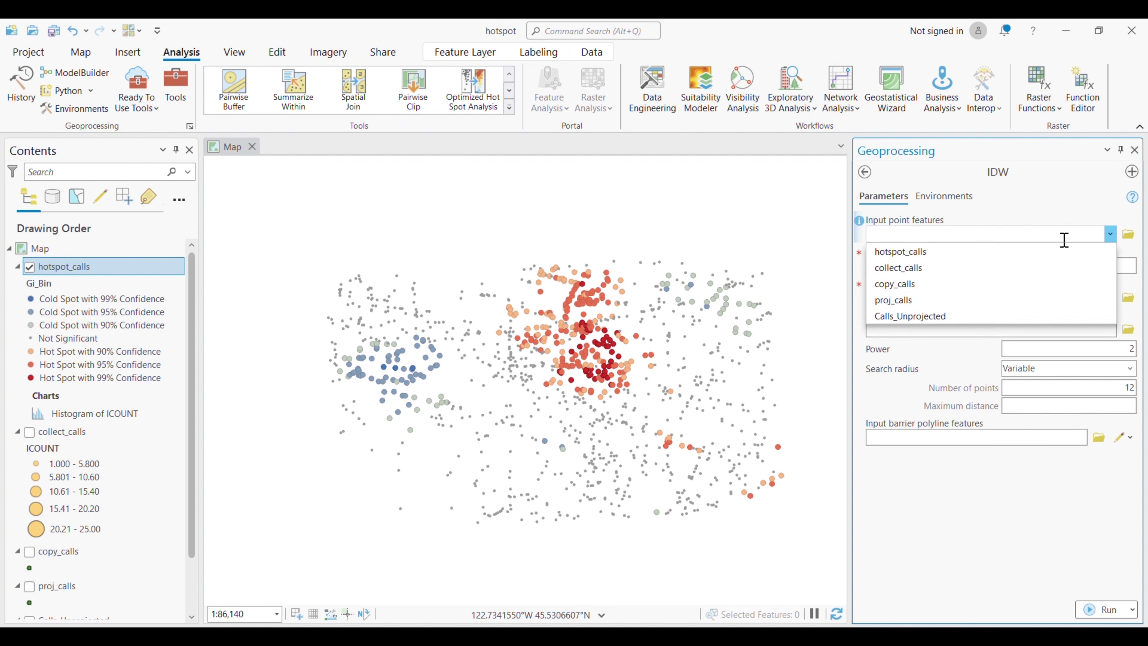
left_click(908, 251)
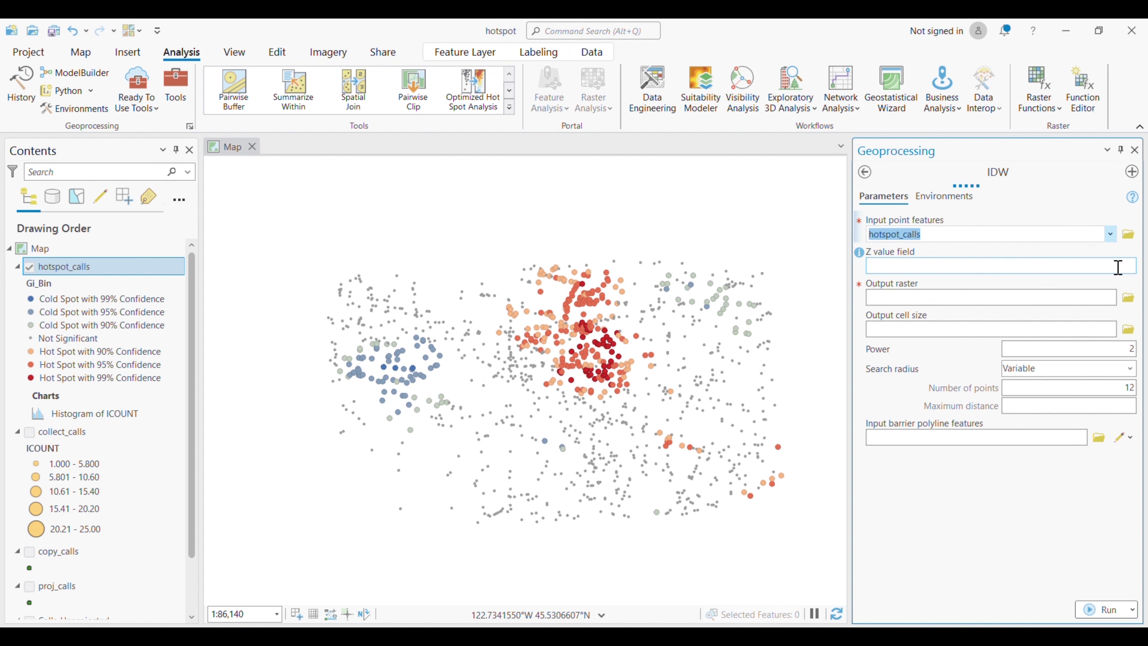
left_click(1130, 265)
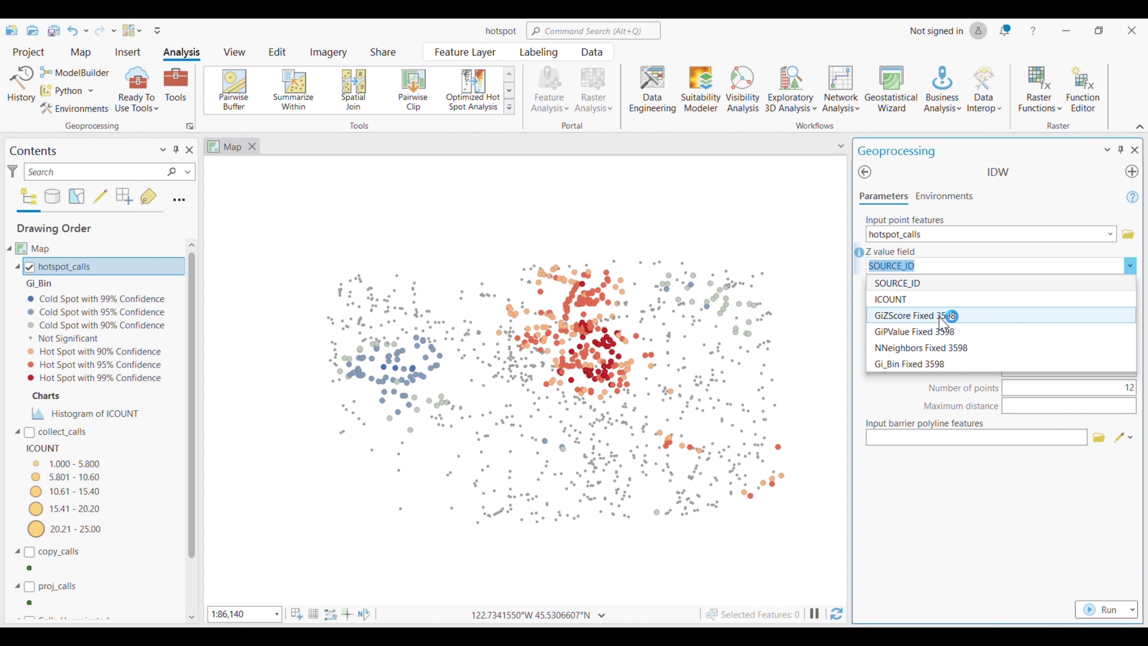
left_click(928, 315)
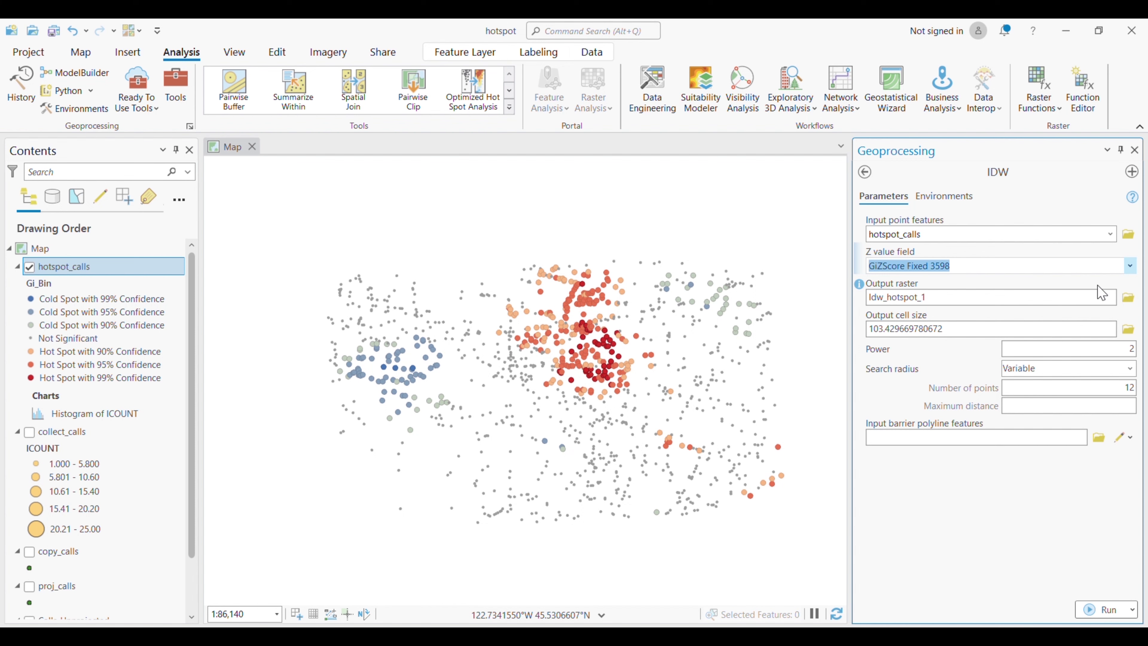
Step: Set the output raster to hotspot_raster.tif in the Hotspot_Analysis folder and run IDW
left_click(940, 295)
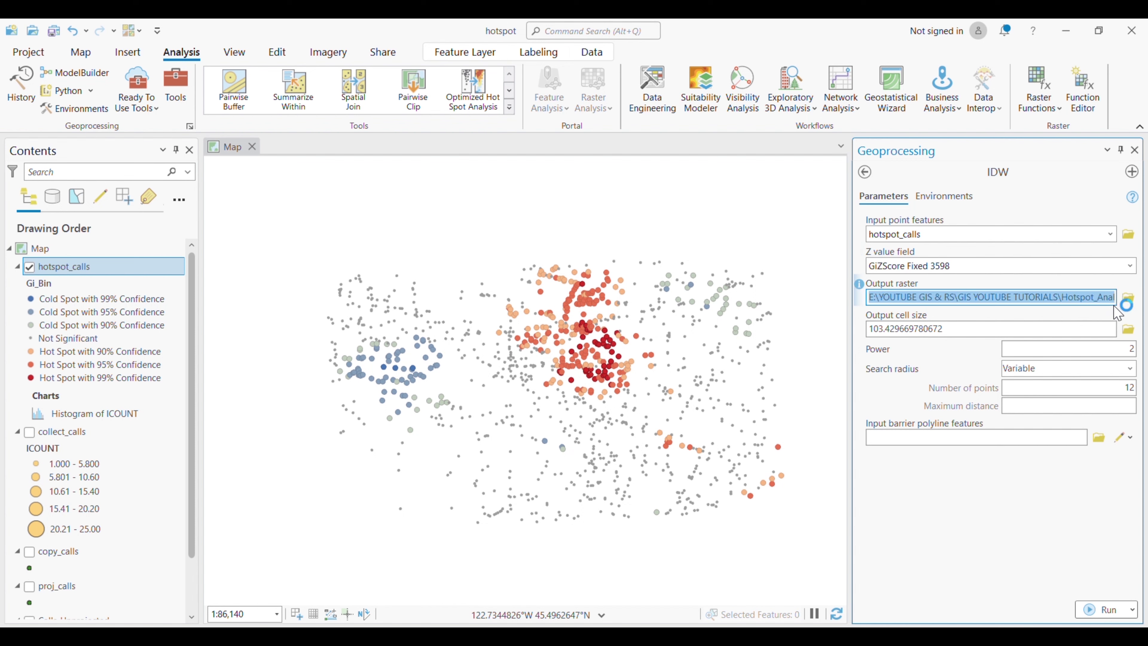
key("Tab")
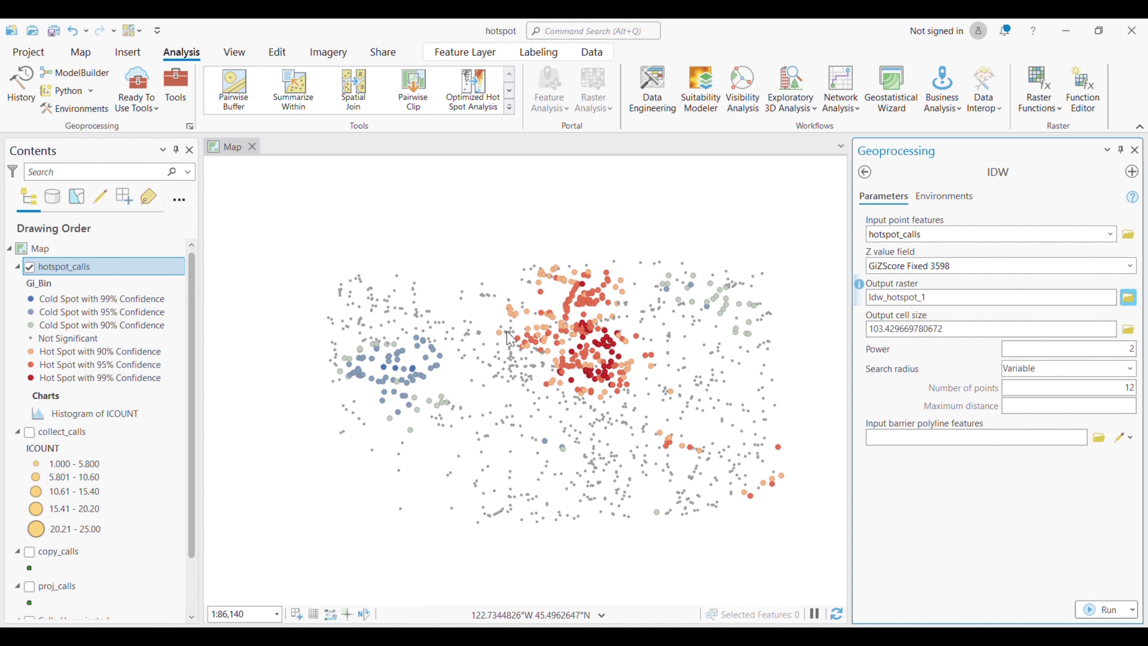
key("Return")
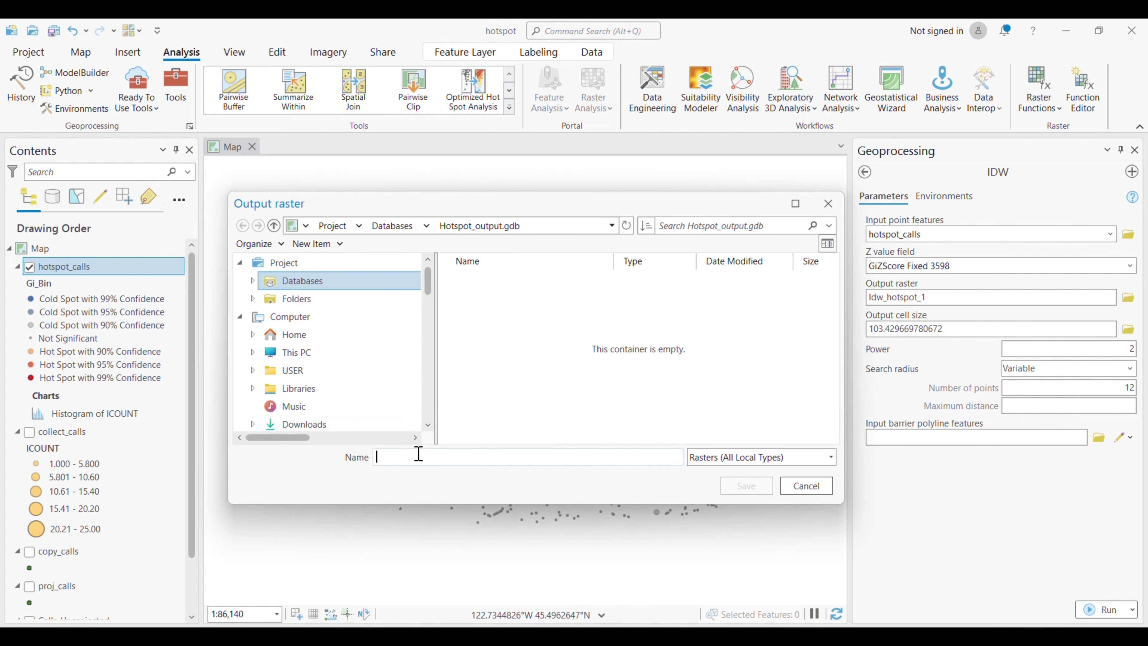
left_click(253, 298)
left_click(311, 334)
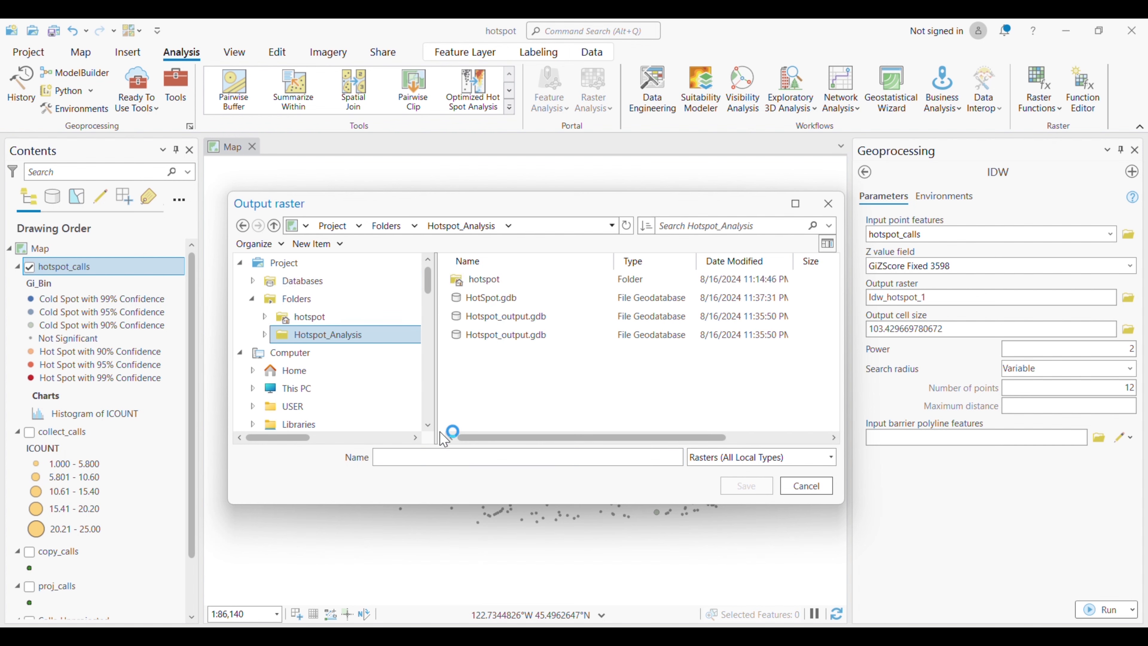
left_click(448, 458)
type("h")
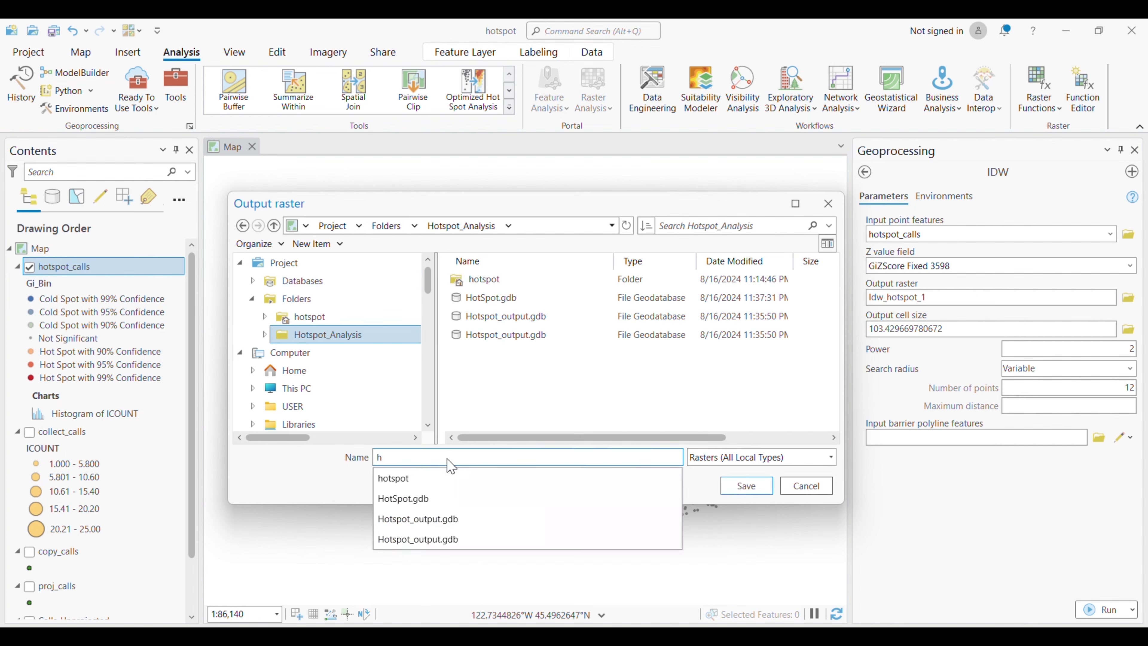
type("otspot_raster")
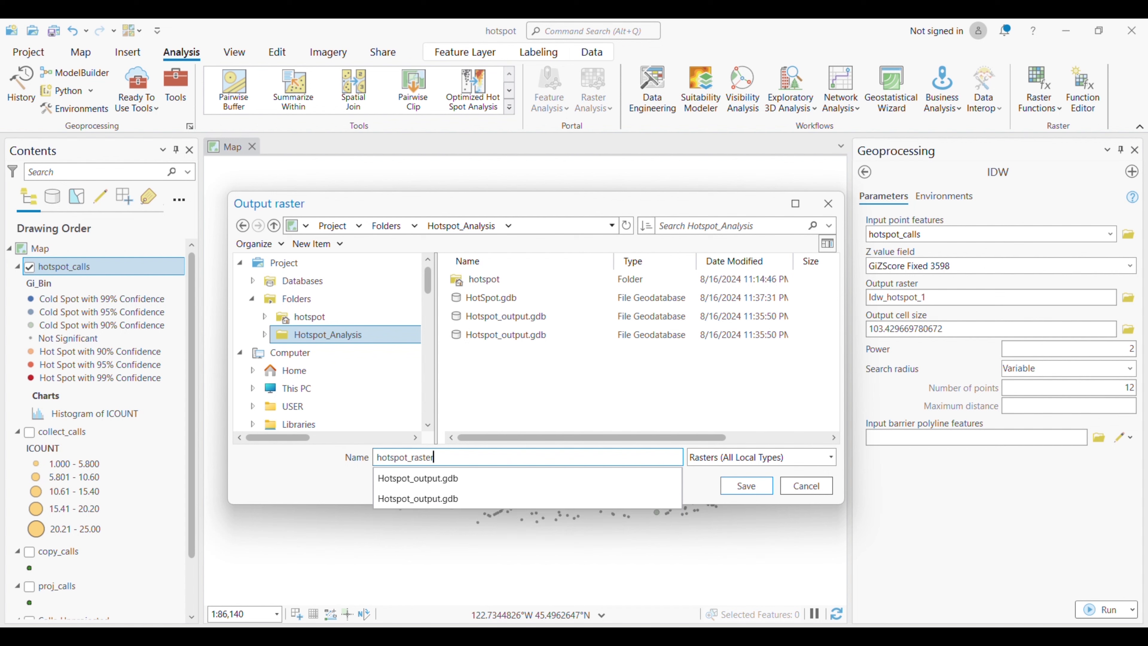
left_click(449, 458)
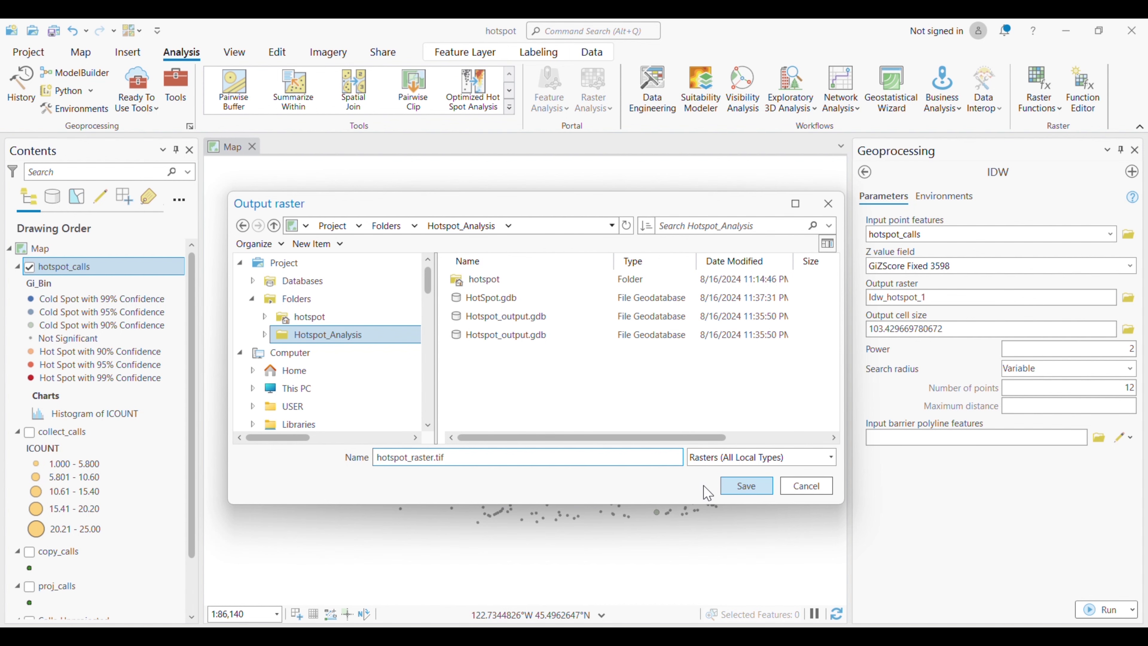
left_click(738, 483)
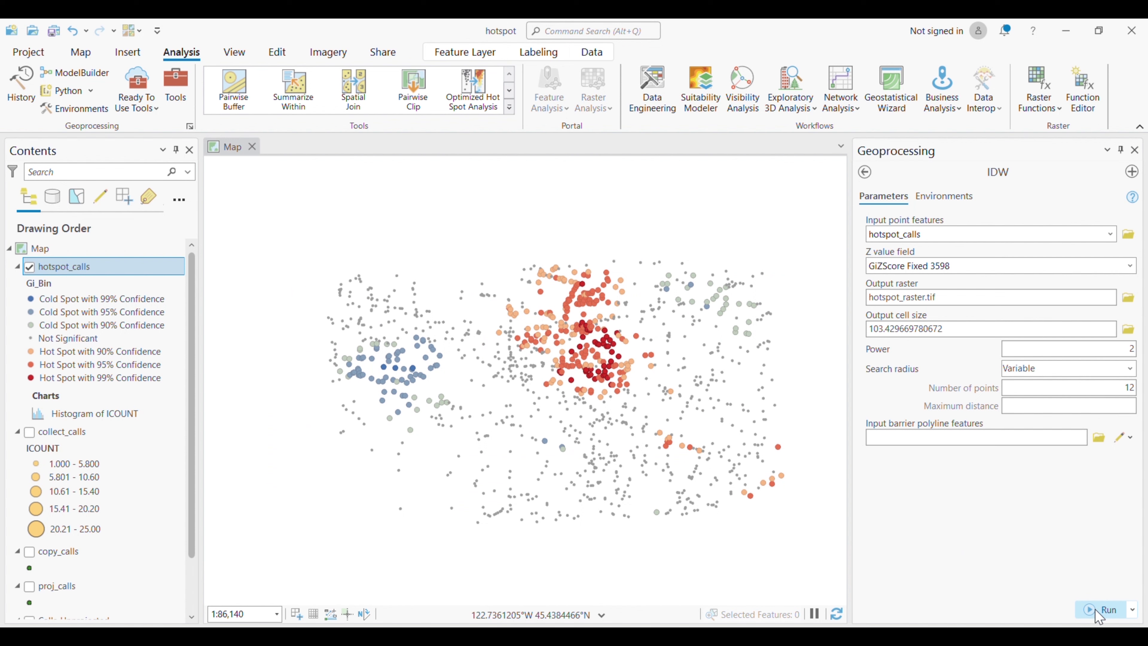
left_click(1103, 610)
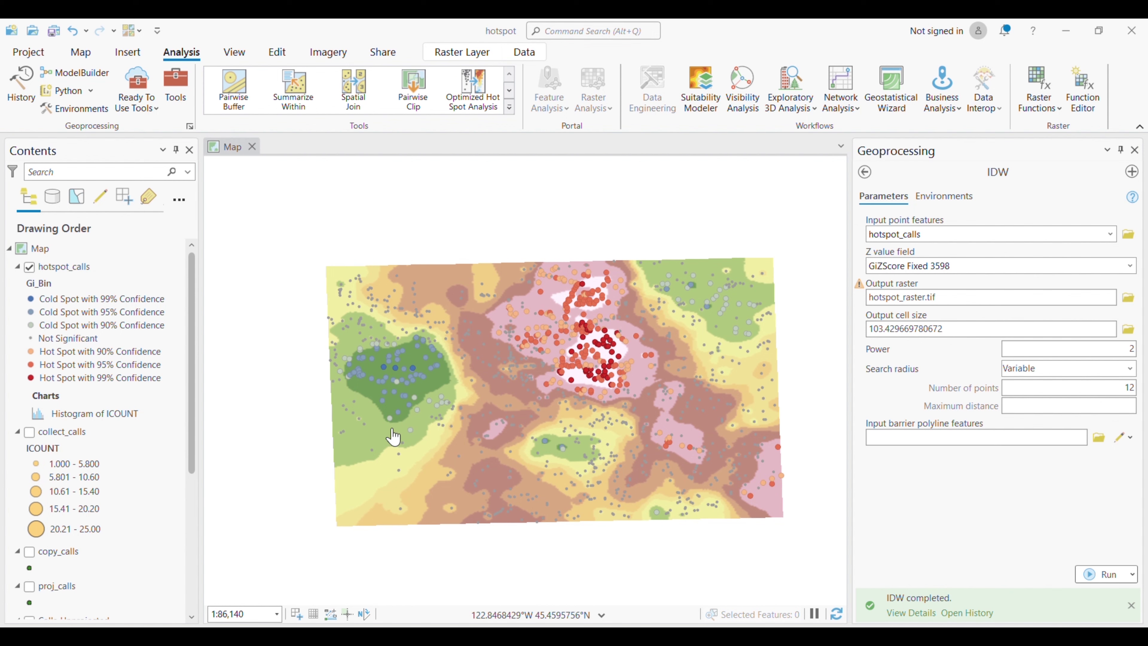
Step: Hide the hotspot_calls layer and bring the hotspot_raster.tif legend into view in the layer list
mouse_move(191, 393)
left_mouse_down()
mouse_move(185, 466)
mouse_move(191, 398)
left_mouse_up()
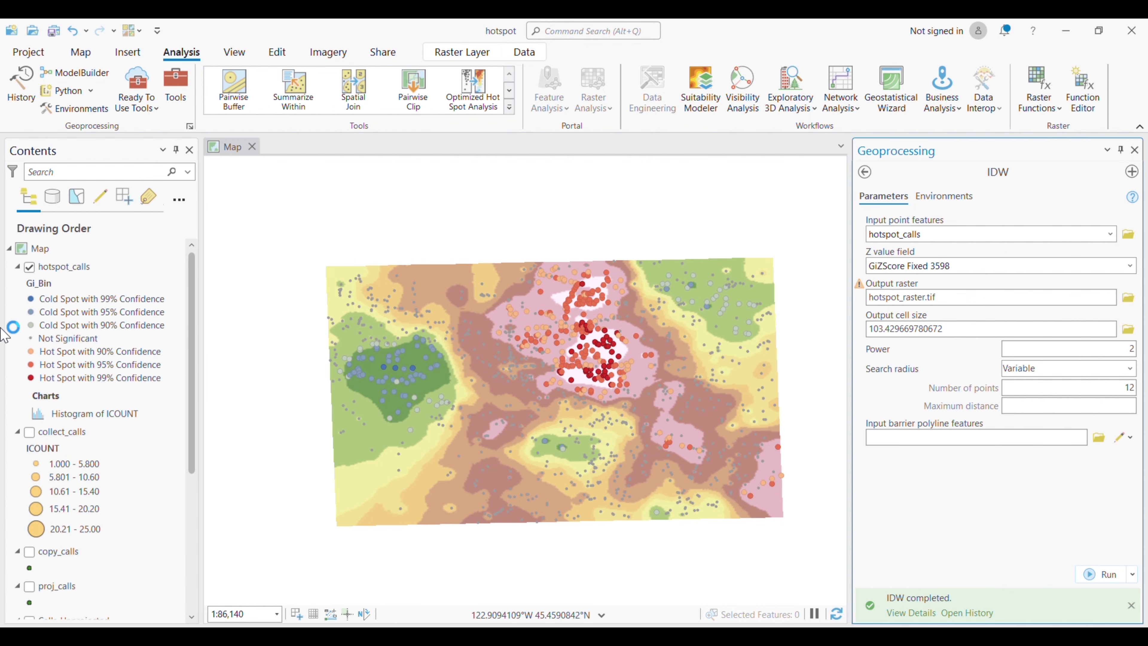
left_click(29, 268)
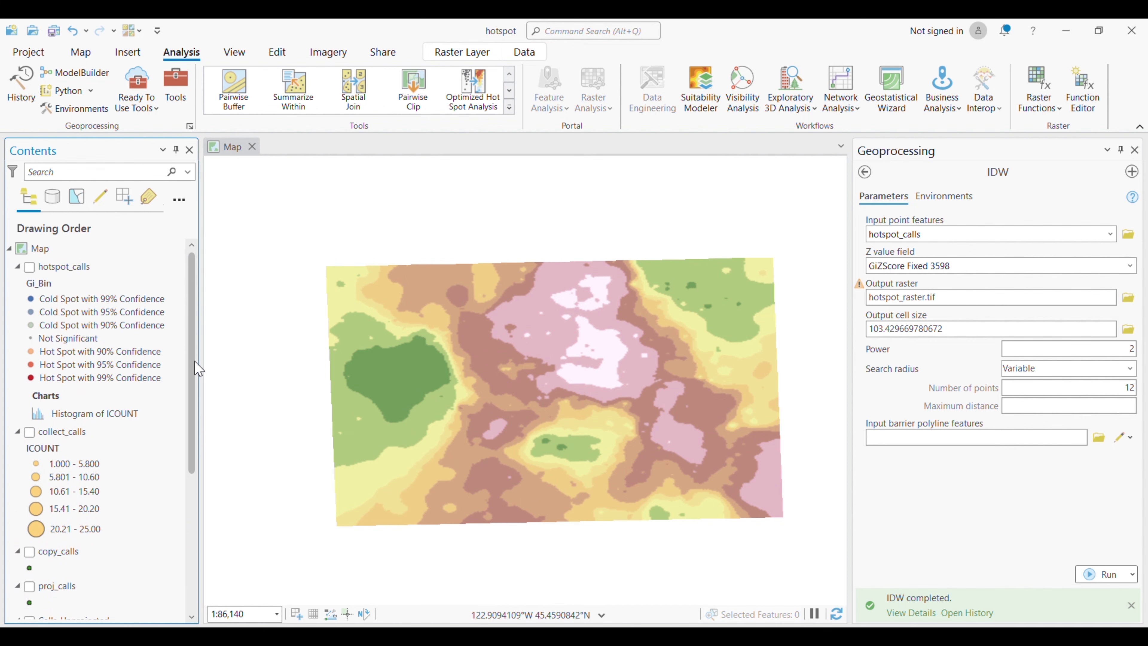
left_click_drag(191, 369, 183, 513)
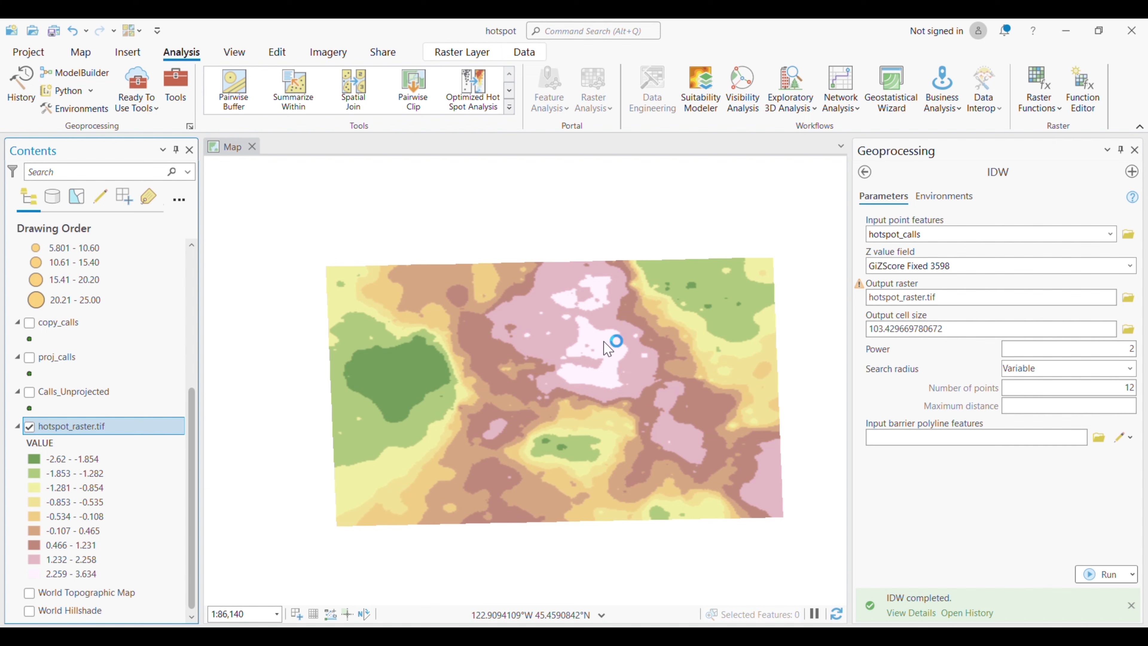
Step: Open the layer properties of hotspot_raster.tif and view its display settings
right_click(63, 429)
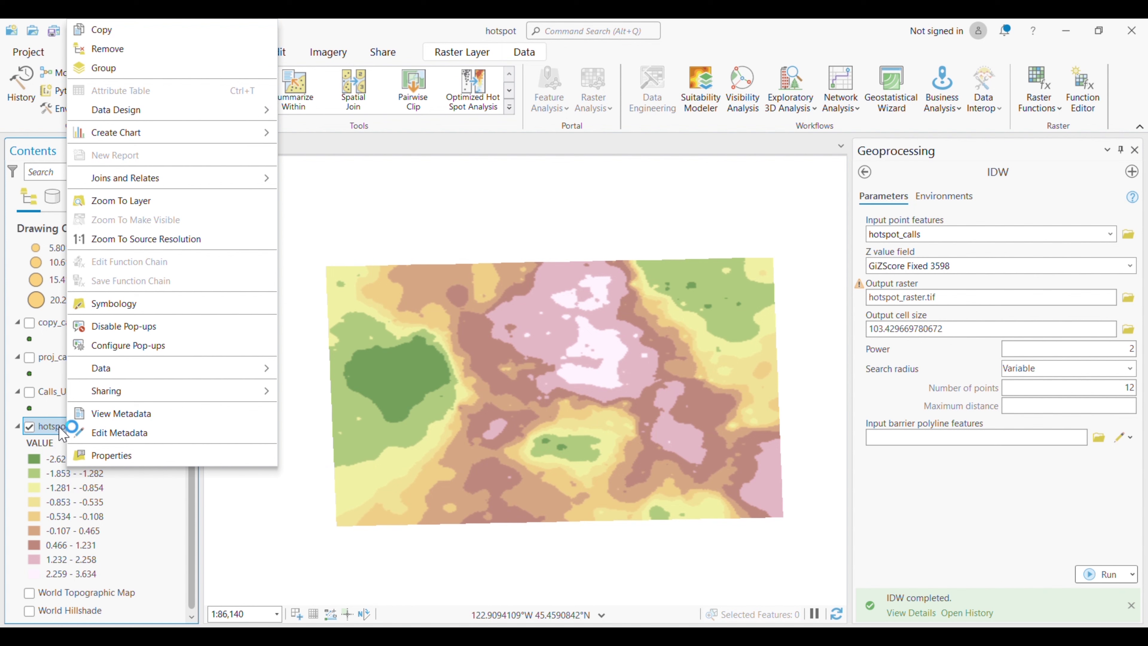
left_click(111, 455)
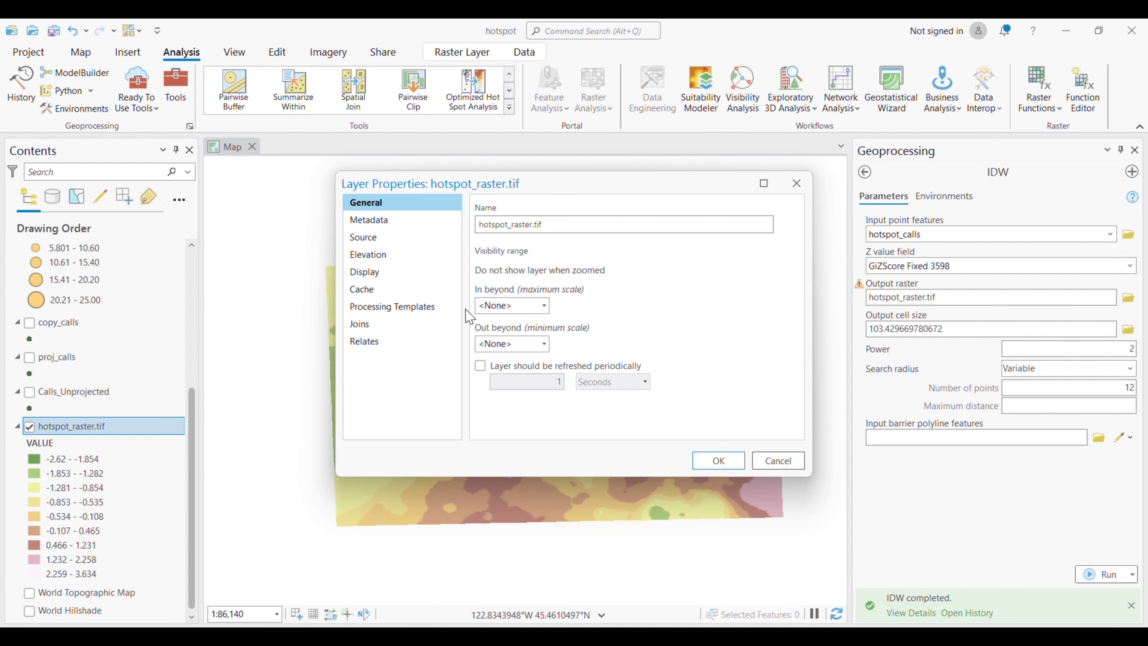
left_click(398, 272)
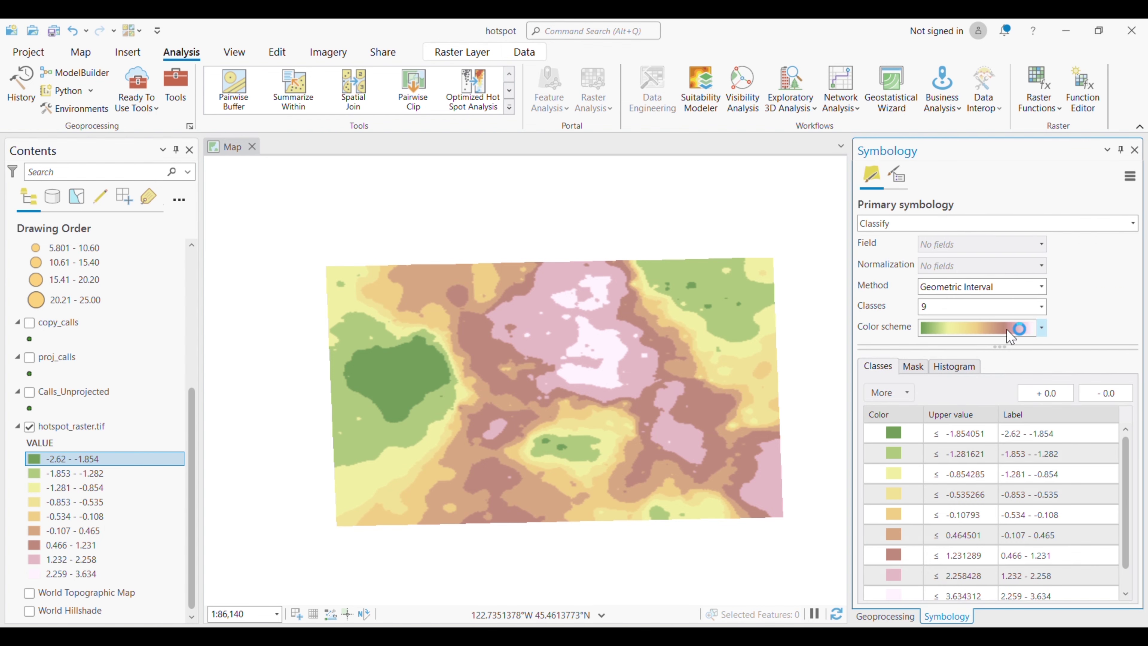
Step: Apply the continuous red–yellow–cyan–blue spectrum color scheme to the classified hotspot_raster.tif layer
left_click(1043, 328)
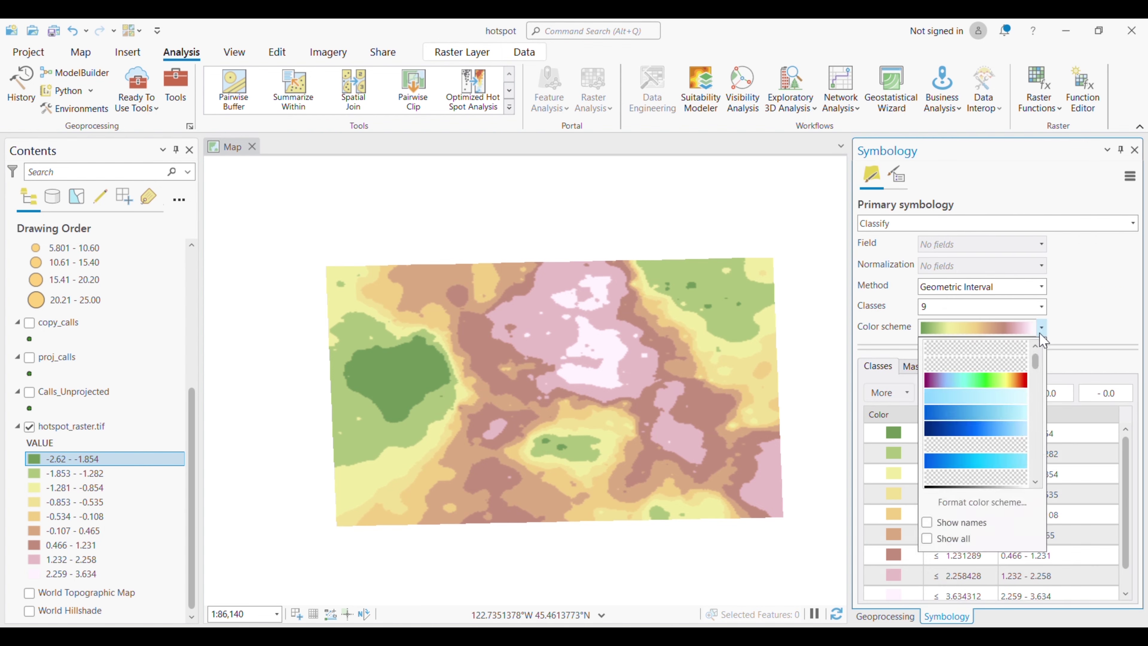
left_click_drag(1039, 363, 1032, 418)
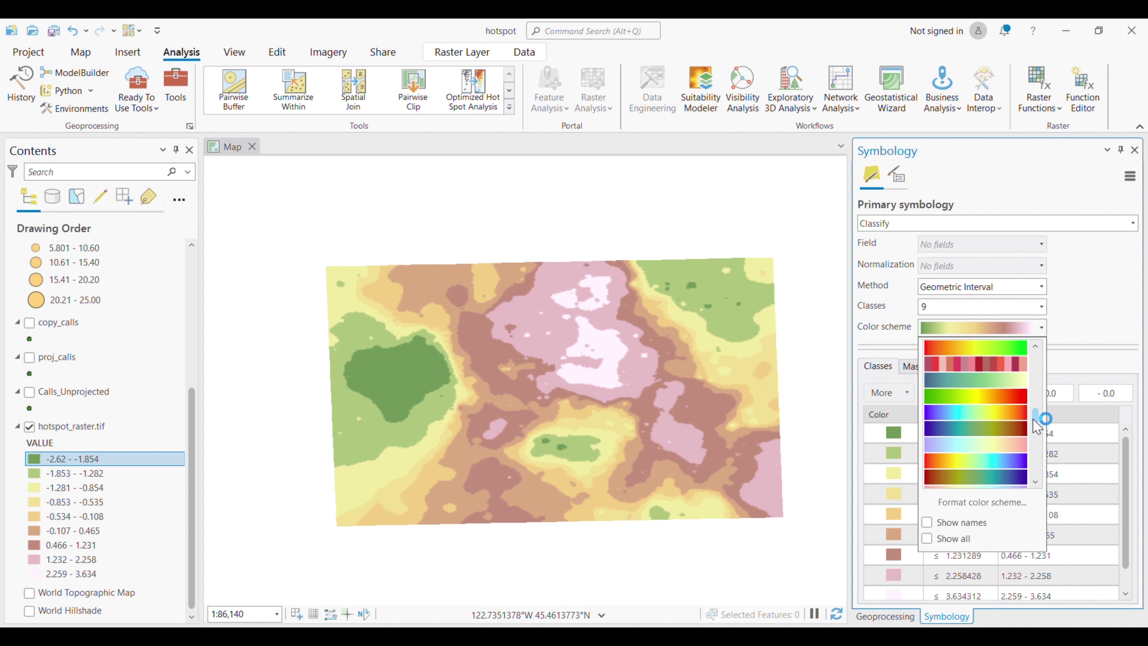
mouse_move(1032, 418)
left_mouse_down()
mouse_move(1030, 461)
mouse_move(1030, 420)
left_mouse_up()
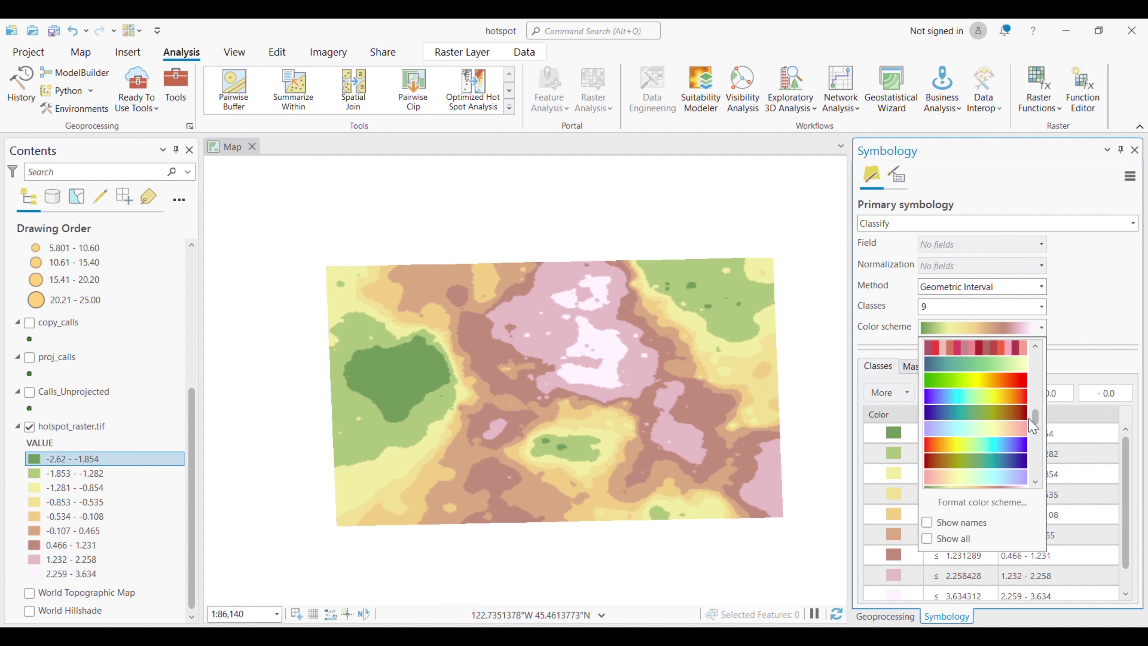
left_click(976, 447)
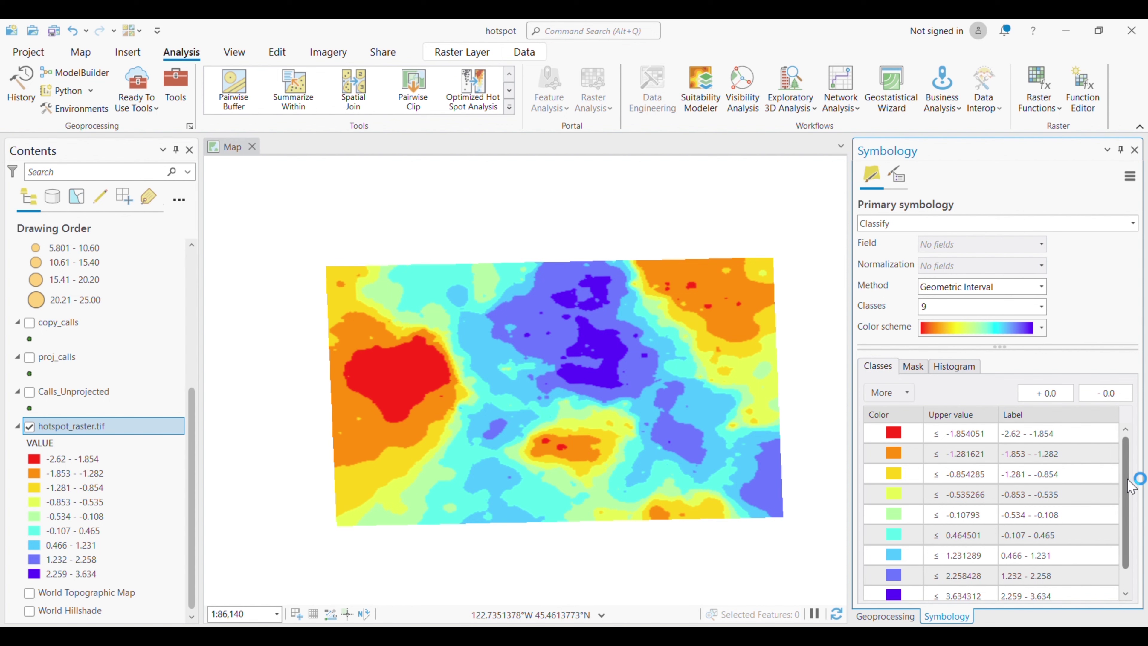
Step: Reverse the symbol order of the raster classes so low z-scores are drawn in blue and high z-scores in red
scroll(1127, 500, "down", 1)
left_click(904, 393)
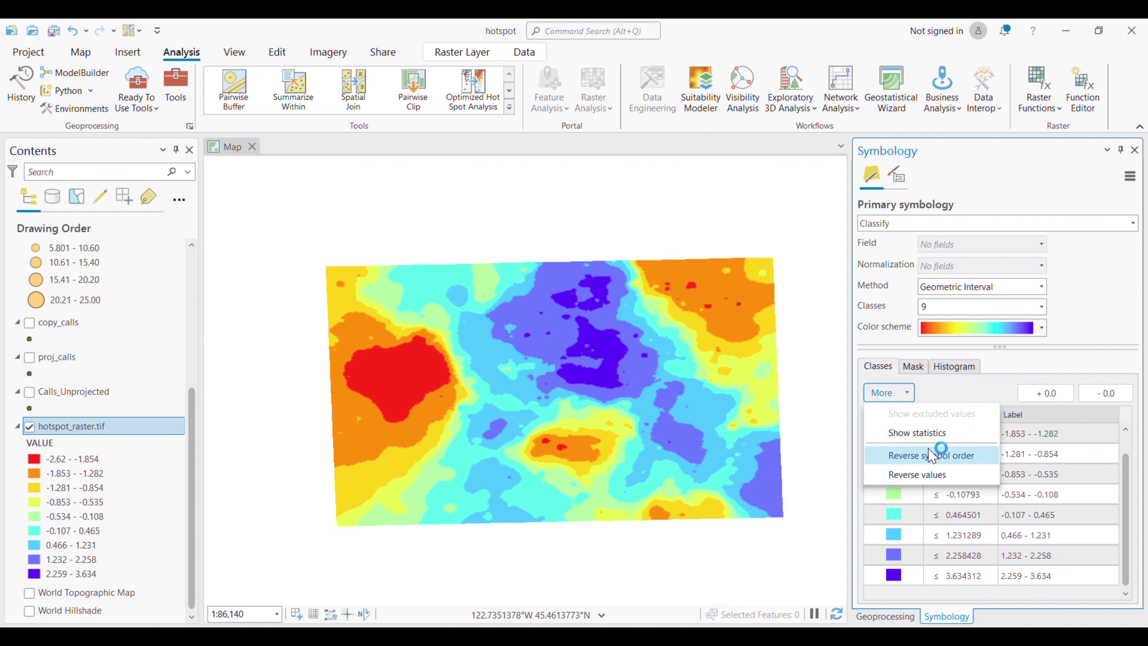
left_click(927, 457)
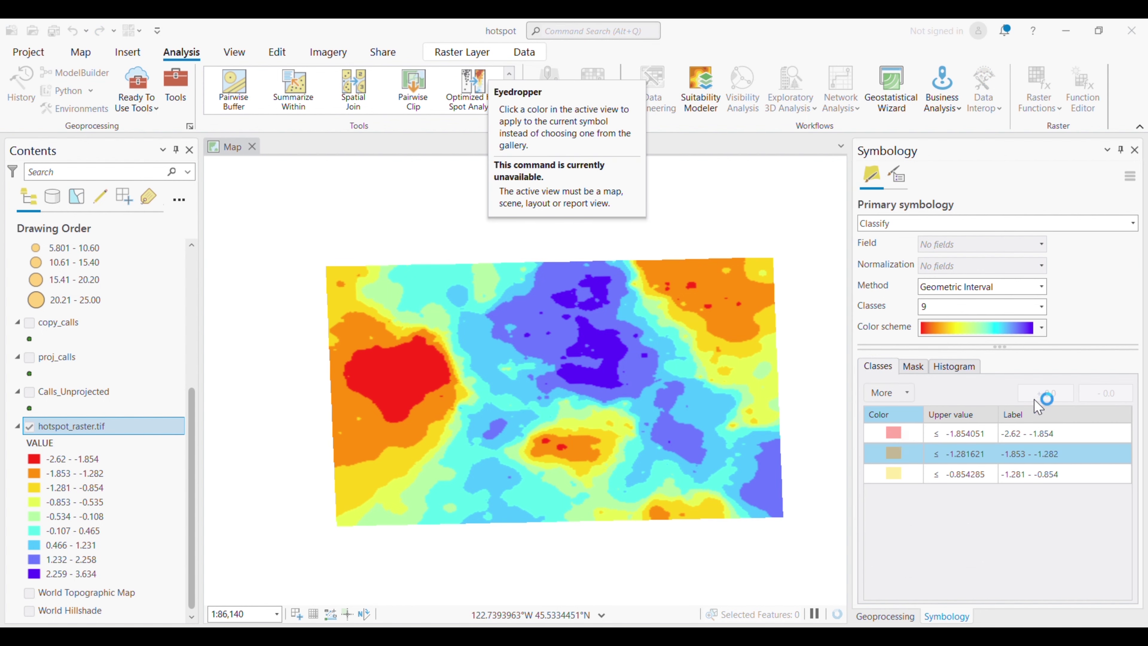
left_click(899, 395)
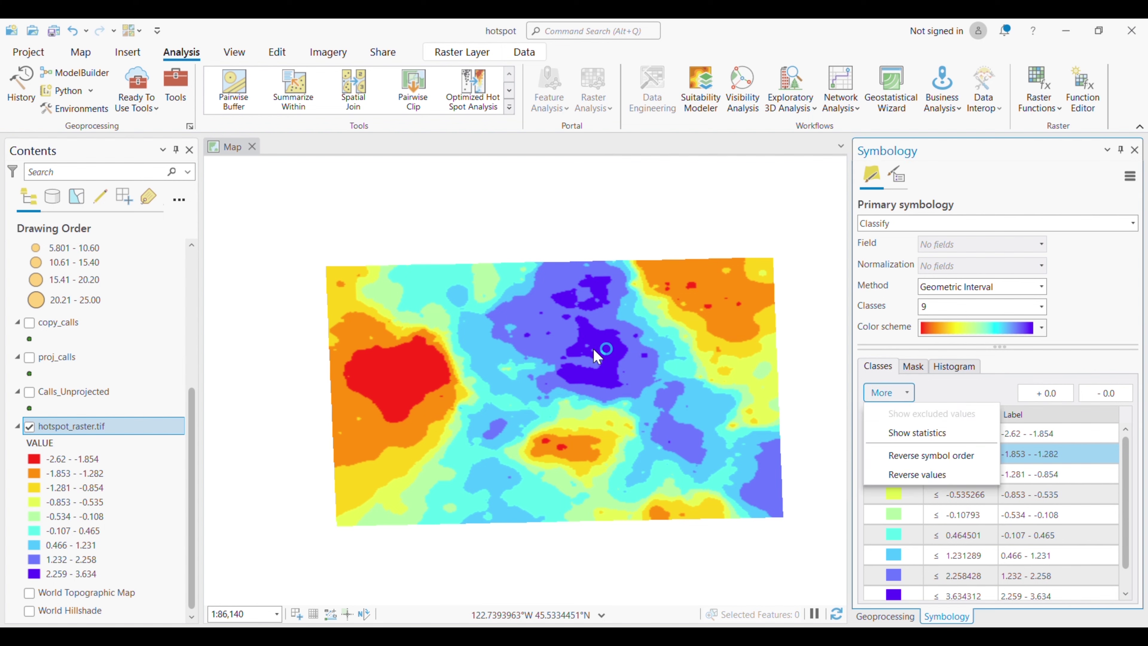
left_click(931, 454)
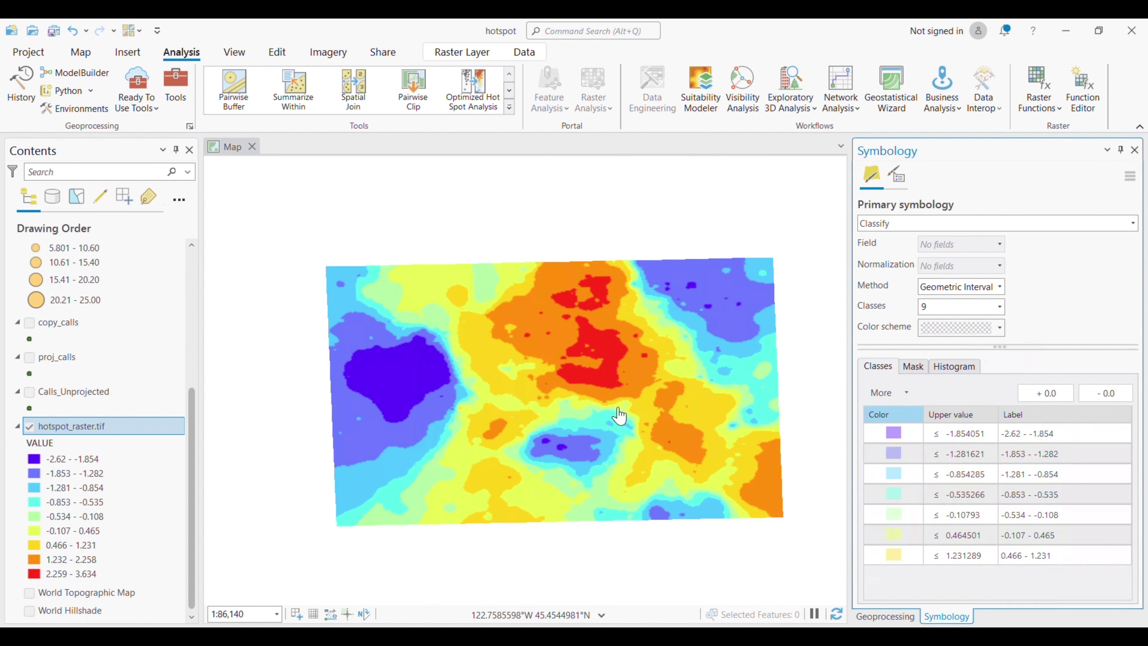